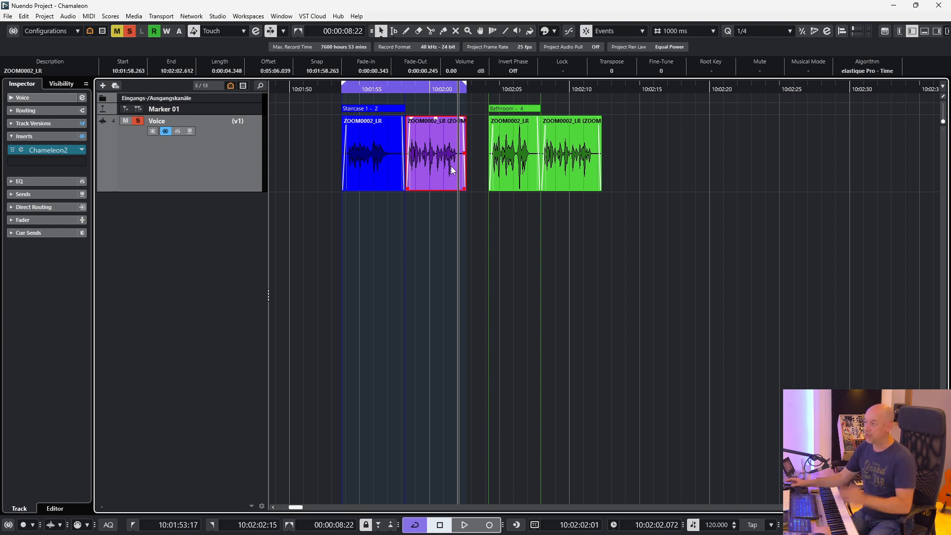
# Load Cinematic Rooms Professional into the second insert slot of the Voice track and close its window.
pyautogui.click(83, 162)
pyautogui.write('cinem')
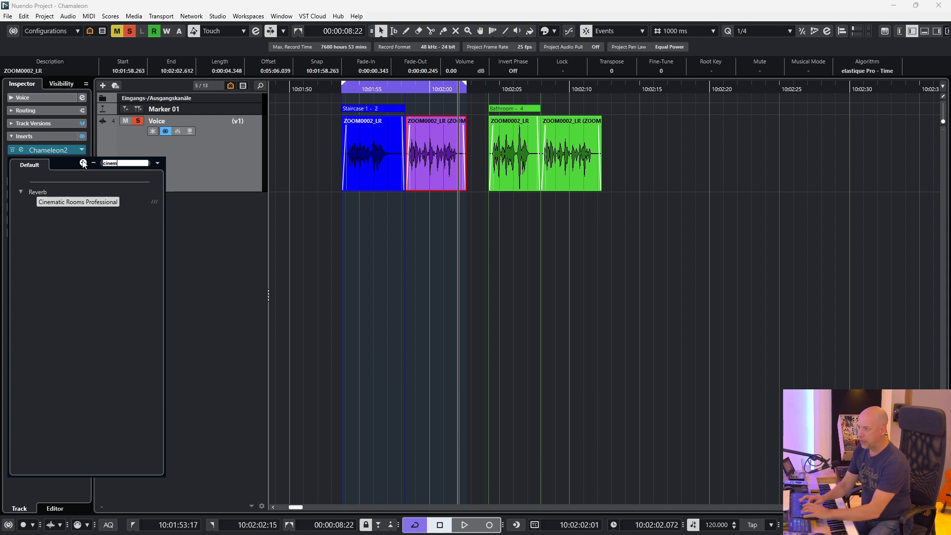
pyautogui.click(70, 206)
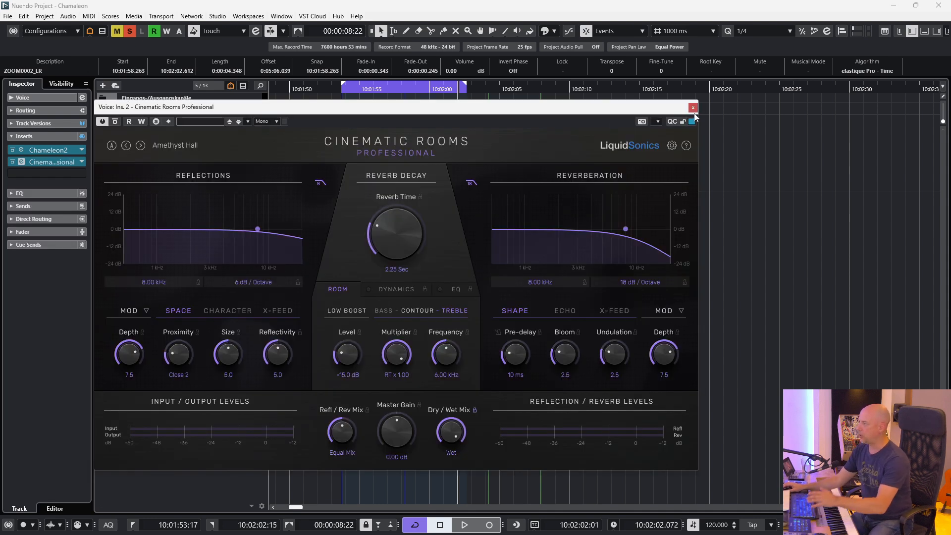
pyautogui.click(692, 108)
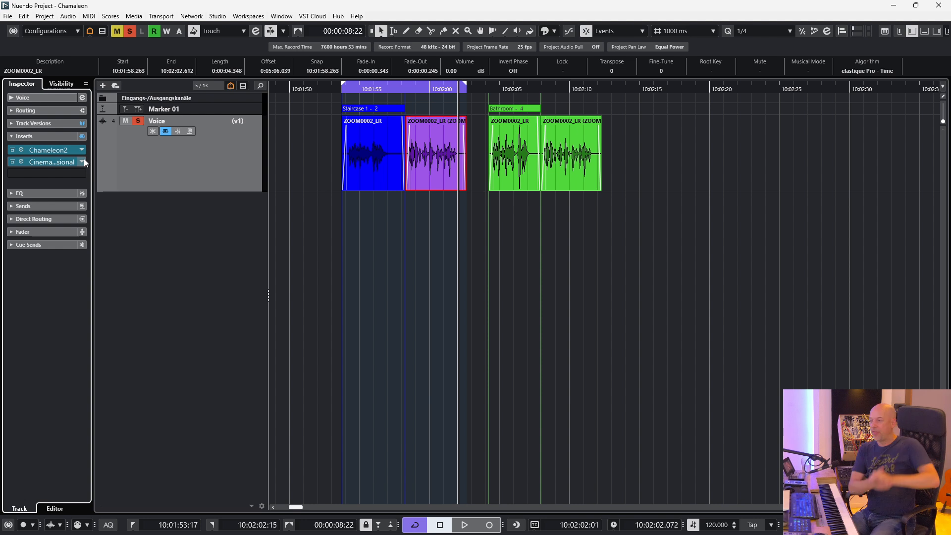
# Replace the plug-in in the Voice track's second insert slot with Altiverb 7.
pyautogui.click(82, 161)
pyautogui.write('altiv')
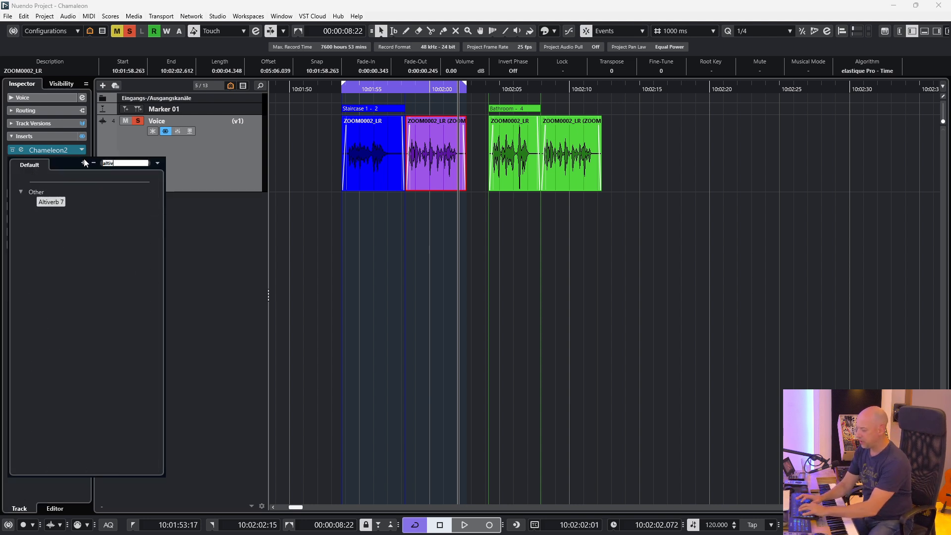
pyautogui.click(55, 201)
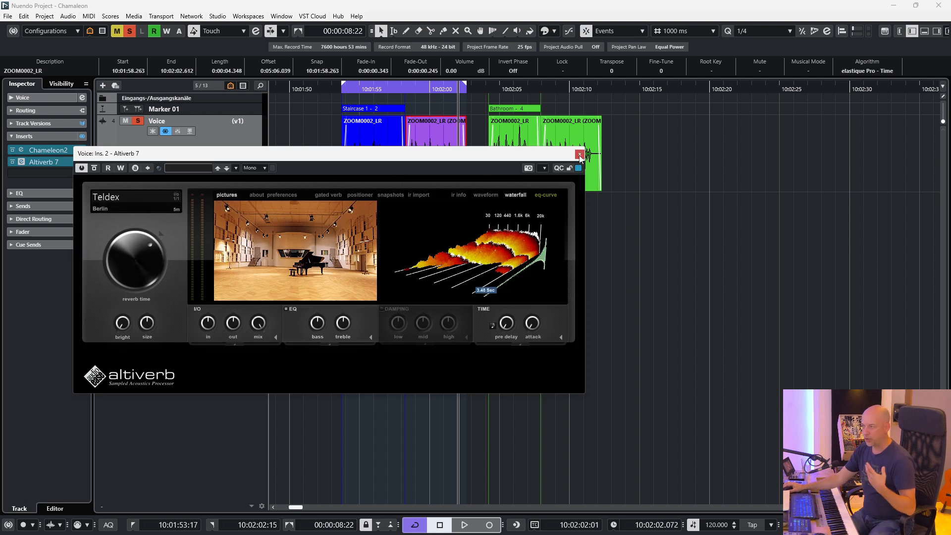
# Browse Altiverb's impulse response library, looking through the domestic and the corridor & stairs categories, and close the browser.
pyautogui.moveTo(316, 229)
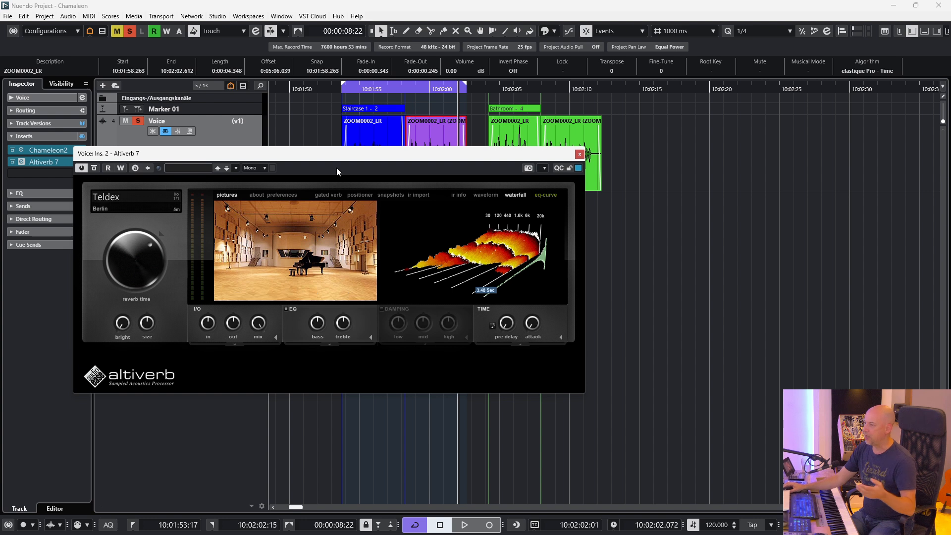
pyautogui.click(311, 236)
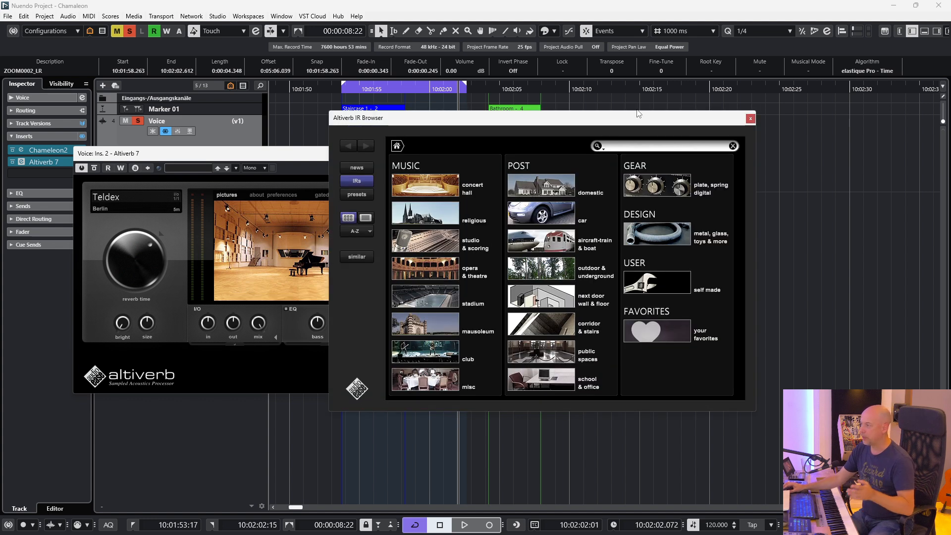
pyautogui.moveTo(617, 119); pyautogui.dragTo(585, 119)
pyautogui.click(524, 181)
pyautogui.scroll(-10, 553, 206)
pyautogui.click(365, 146)
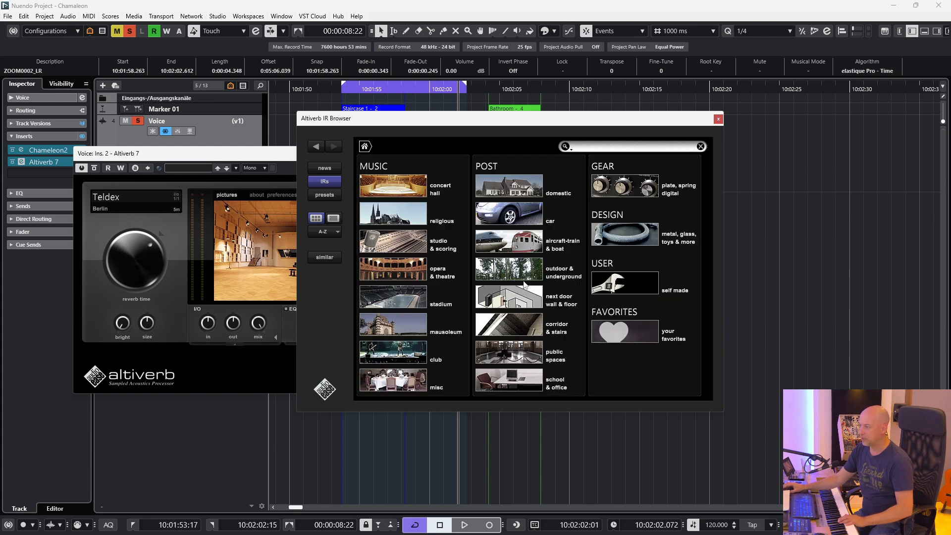
pyautogui.click(515, 322)
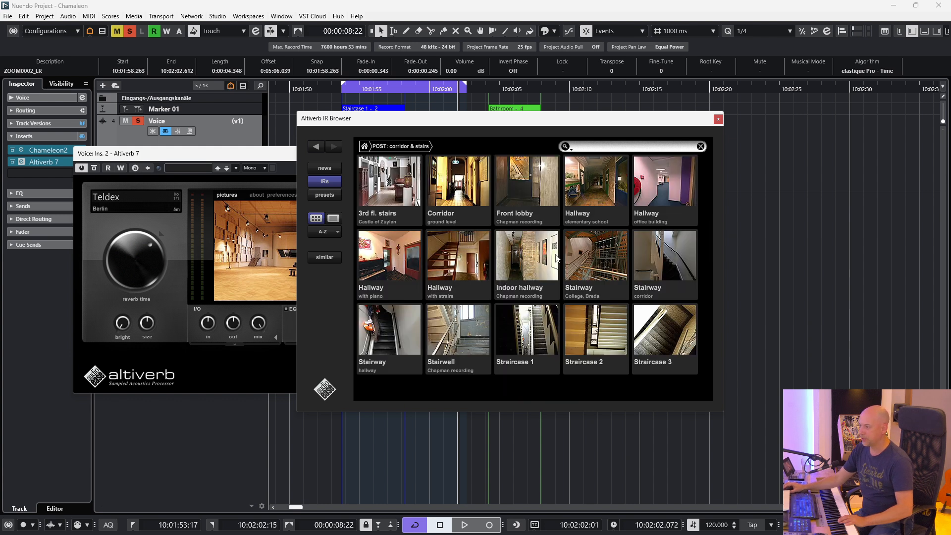
pyautogui.click(718, 119)
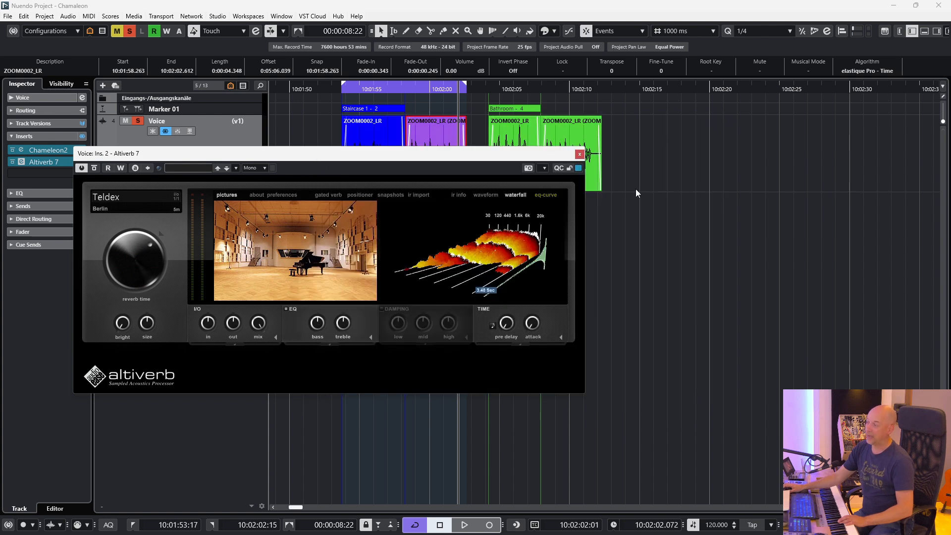
# Close the Altiverb 7 window and remove the plug-in from the Voice track's second insert slot.
pyautogui.click(580, 154)
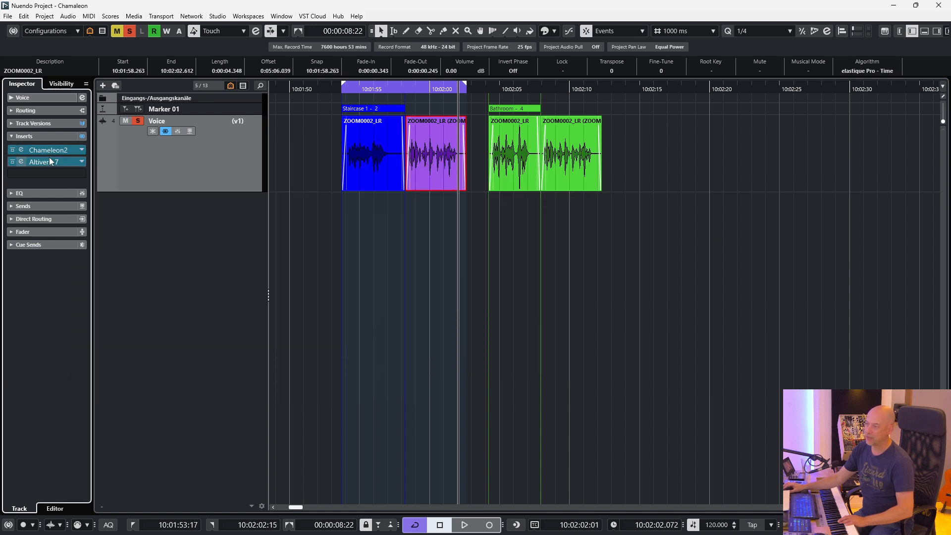
pyautogui.moveTo(49, 158); pyautogui.dragTo(92, 55)
# Create a new Chameleon2 reverb profile by letting it listen to the blue staircase clip, and apply it directly.
pyautogui.click(22, 150)
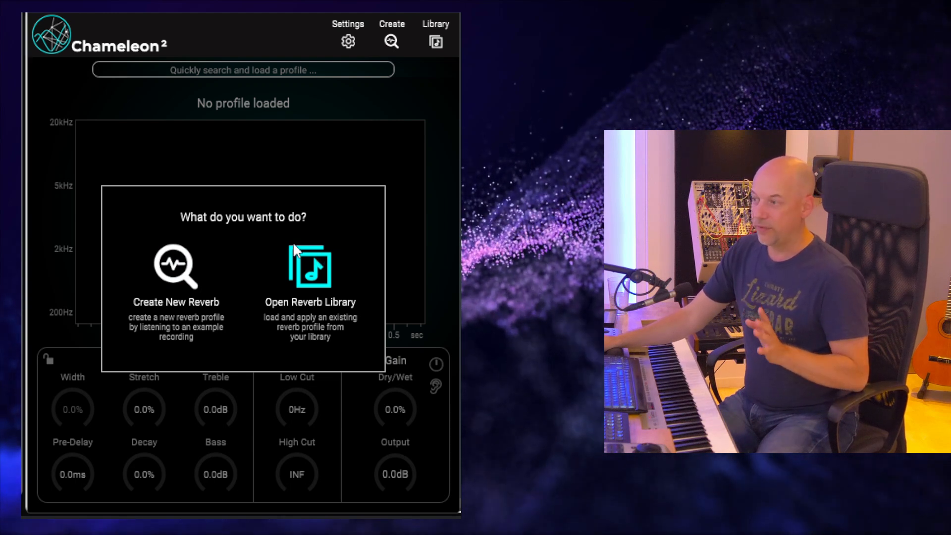
pyautogui.click(167, 257)
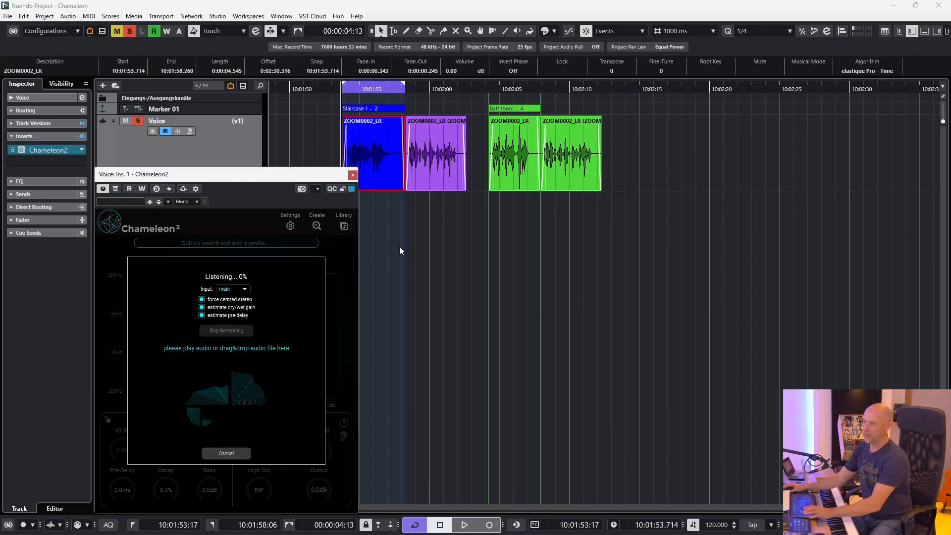
pyautogui.press('space')
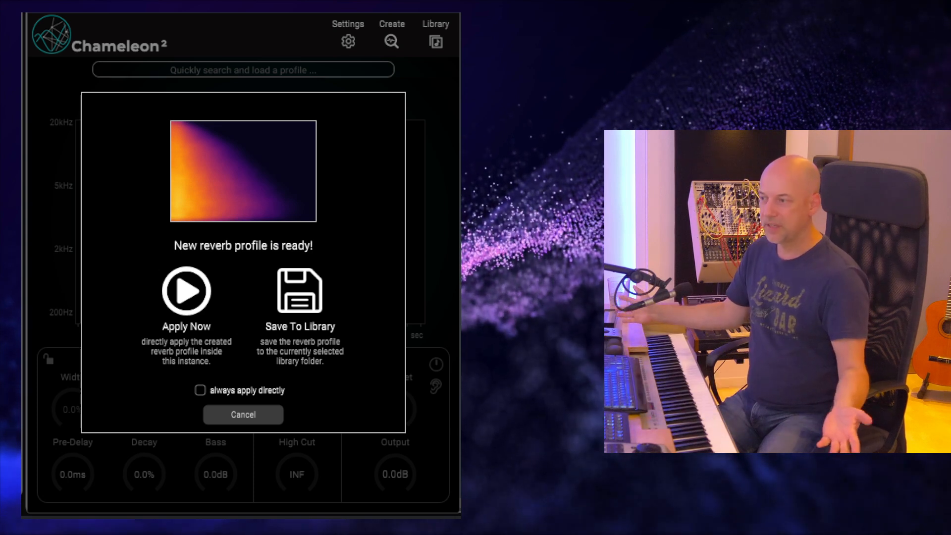
pyautogui.click(182, 293)
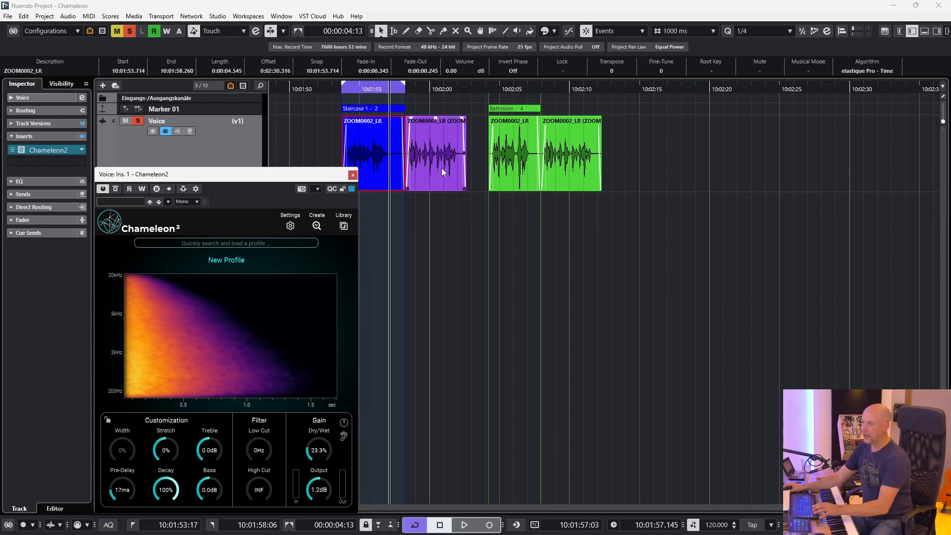
# Set the loop range to the purple clip and play it to hear the new reverb profile.
pyautogui.click(442, 168)
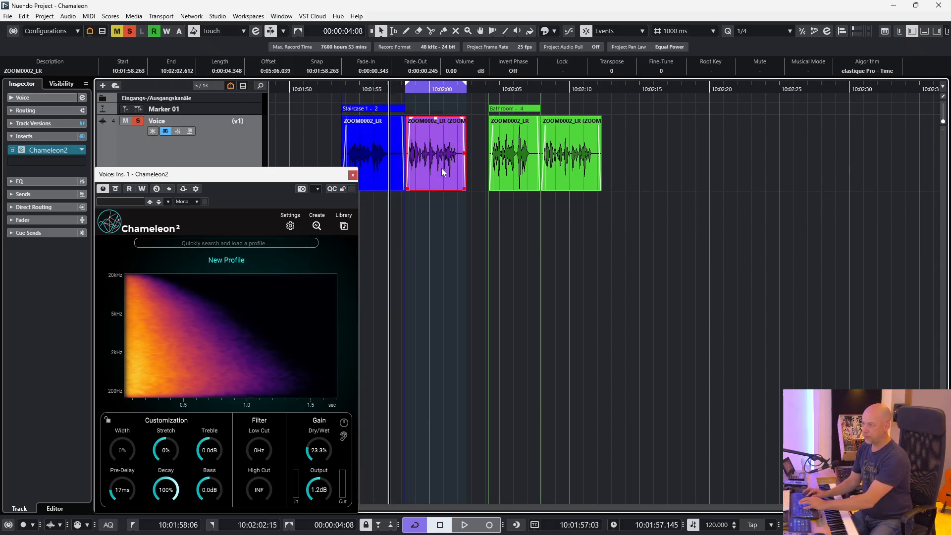
pyautogui.press('space')
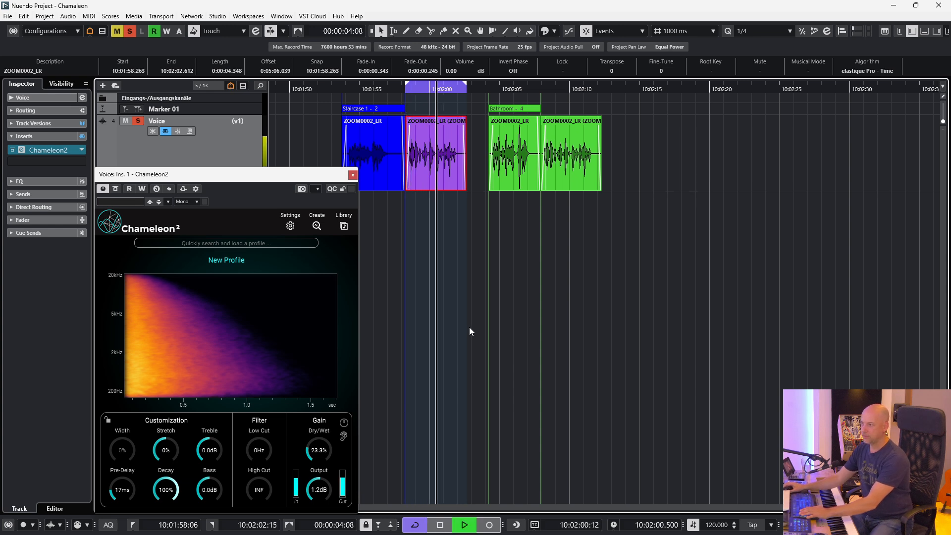
pyautogui.press('space')
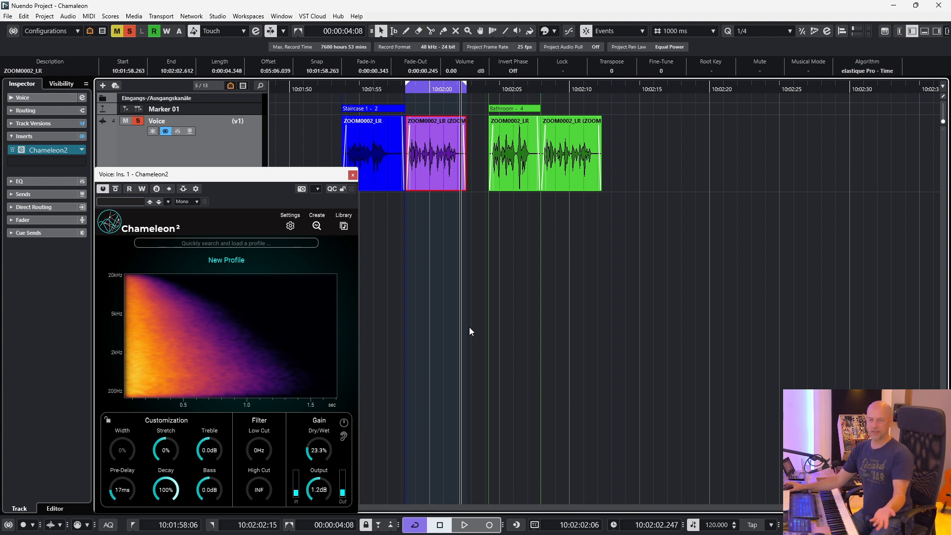
# Write Chameleon2 bypass automation in a non-looped playback, keeping the staircase clip bypassed and the reverb active over the purple clip.
pyautogui.click(332, 91)
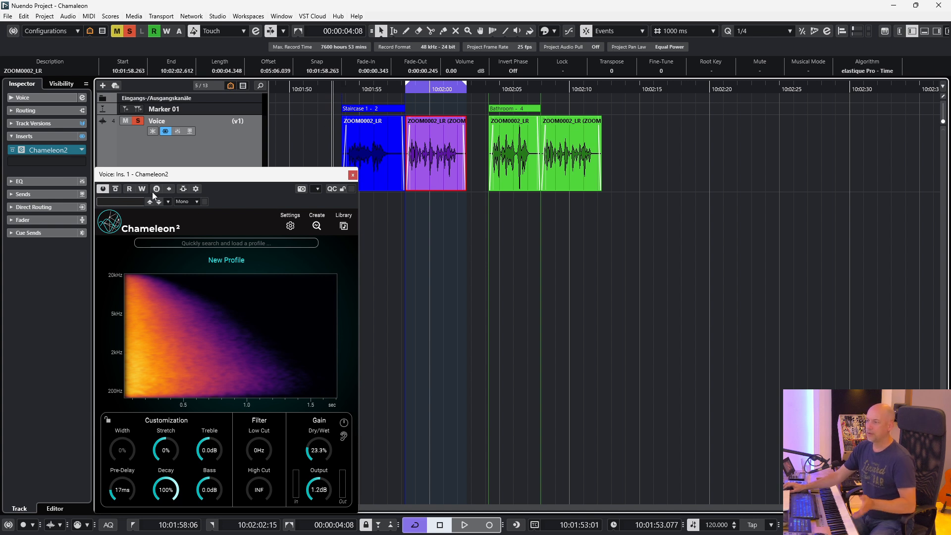
pyautogui.click(117, 188)
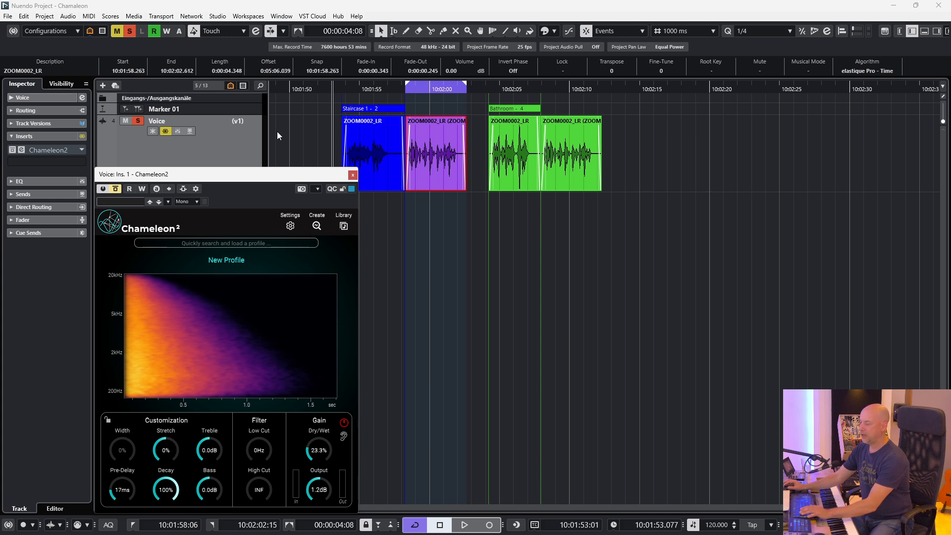
pyautogui.press('KP_Divide')
pyautogui.click(142, 189)
pyautogui.press('space')
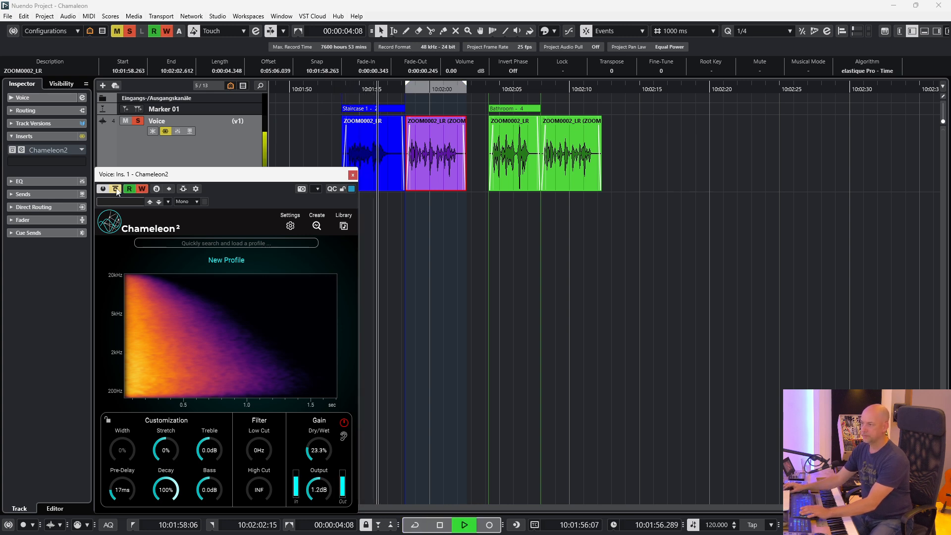
pyautogui.click(117, 189)
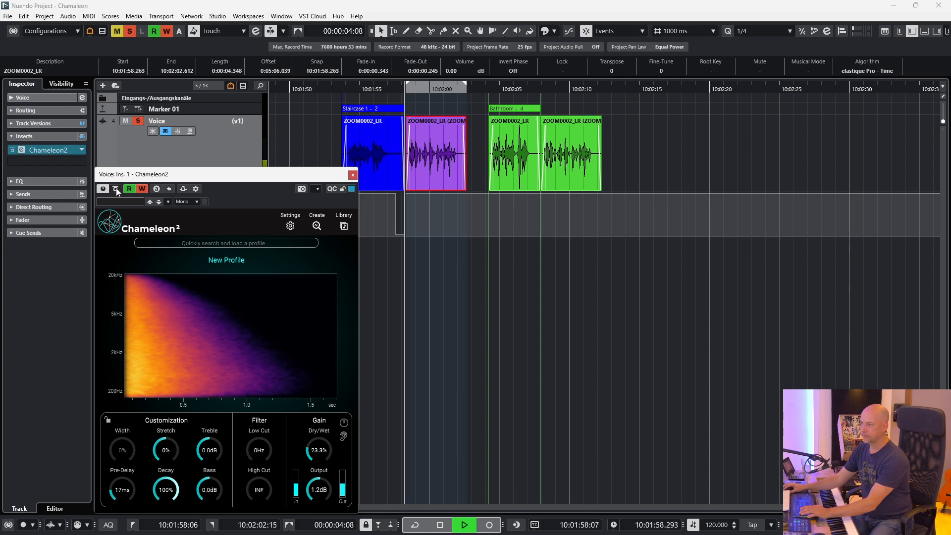
pyautogui.click(143, 188)
pyautogui.press('space')
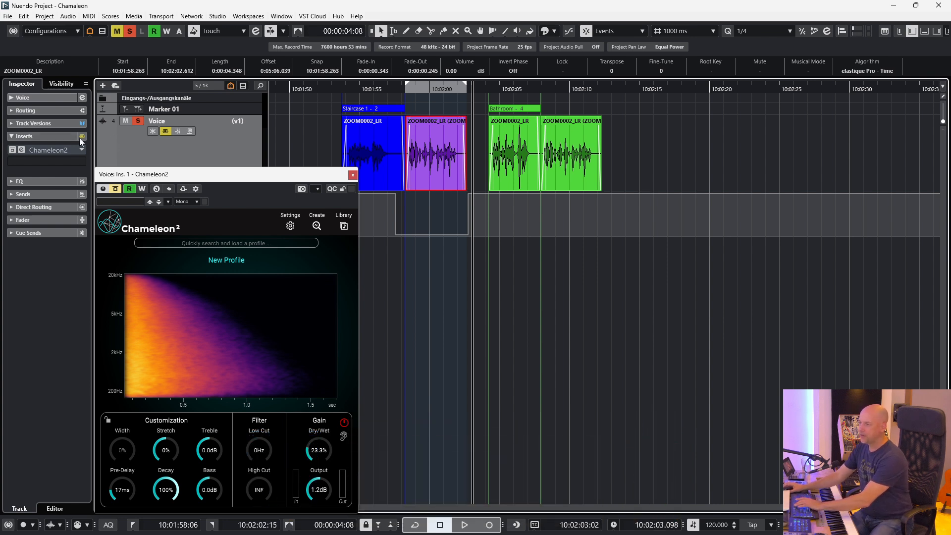
# Add Chameleon2 with its current profile from the Voice insert to the purple clip as a Direct Offline Process.
pyautogui.click(336, 86)
pyautogui.click(372, 88)
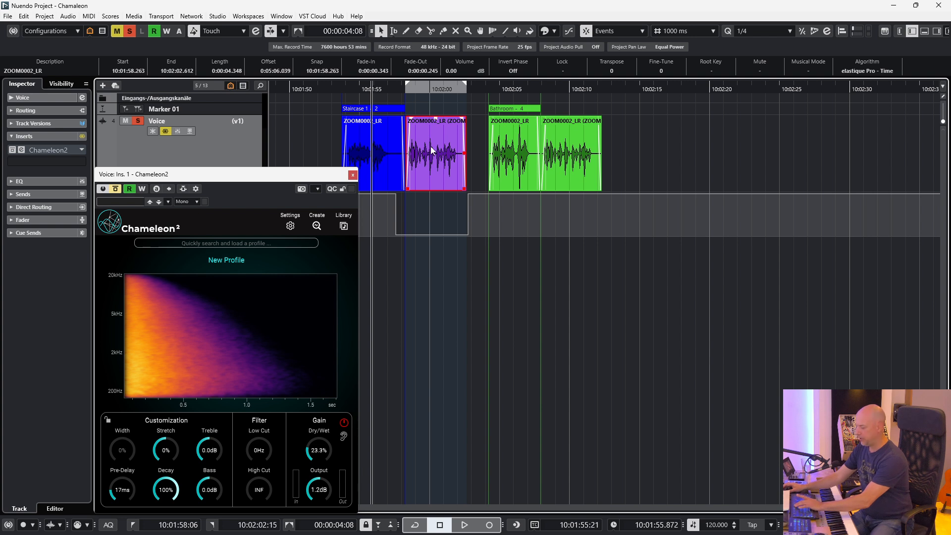
pyautogui.click(410, 88)
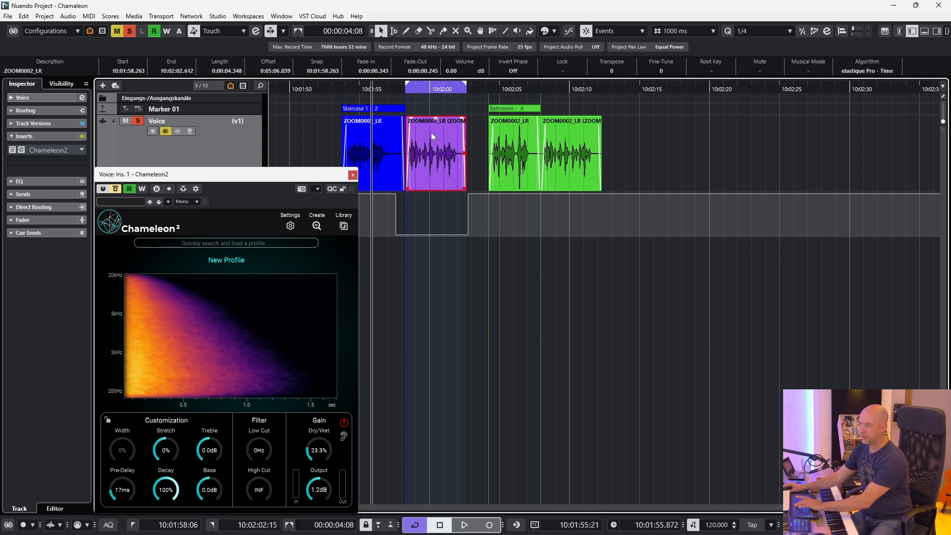
pyautogui.click(429, 94)
pyautogui.press('F7')
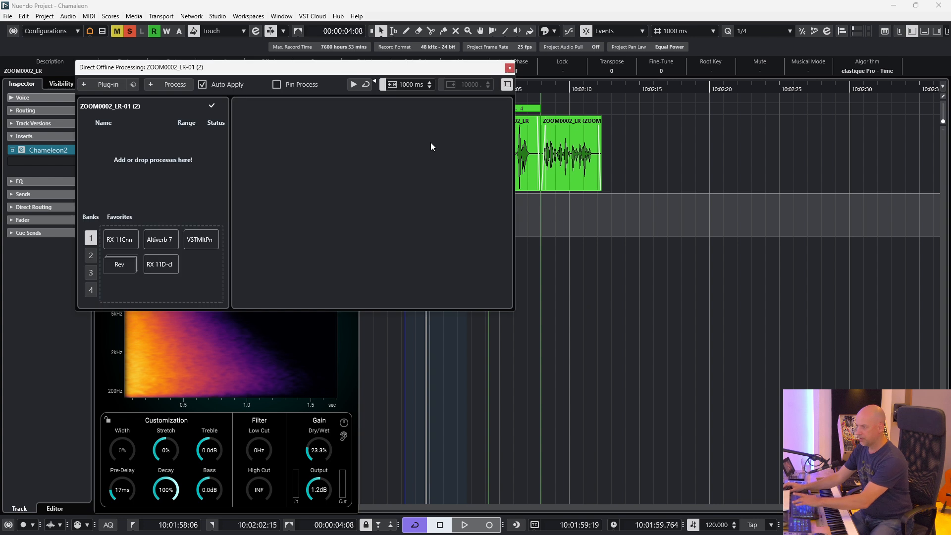
pyautogui.moveTo(48, 152); pyautogui.dragTo(191, 156)
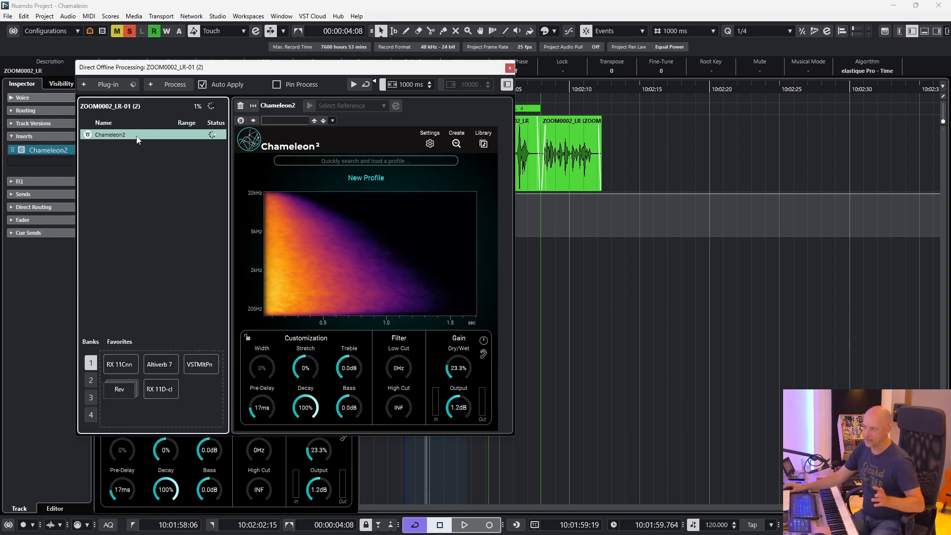
pyautogui.press('F7')
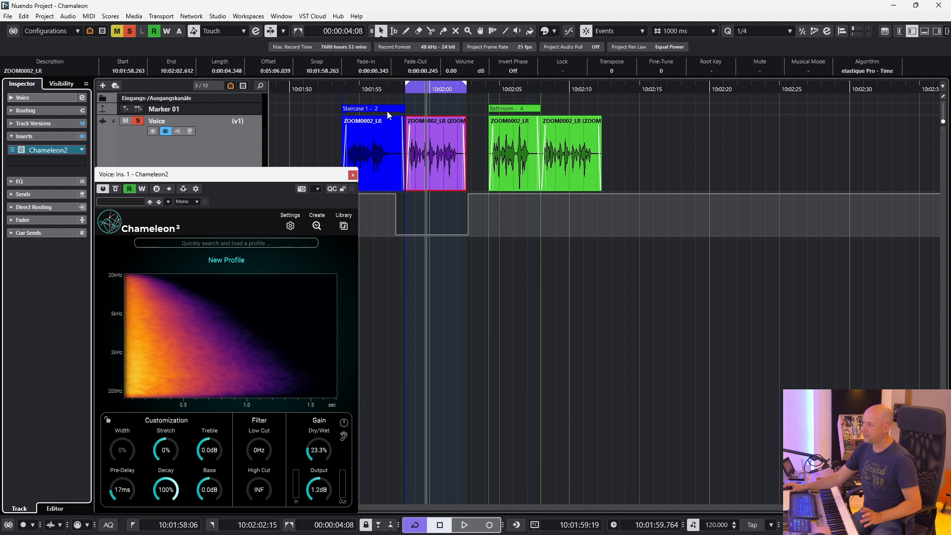
# Play the staircase clip and the purple clip back to back with looping off to compare their reverb.
pyautogui.click(397, 90)
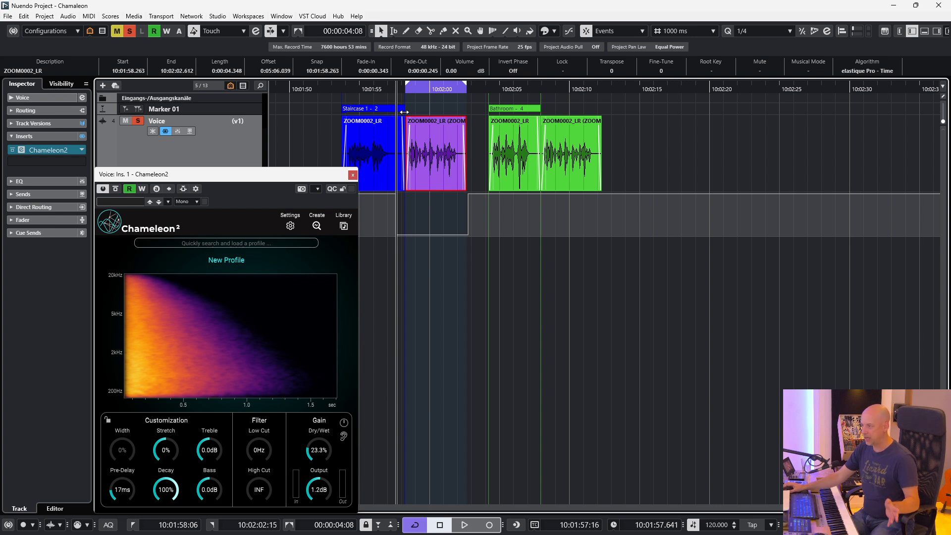
pyautogui.click(333, 87)
pyautogui.press('KP_Divide')
pyautogui.press('space')
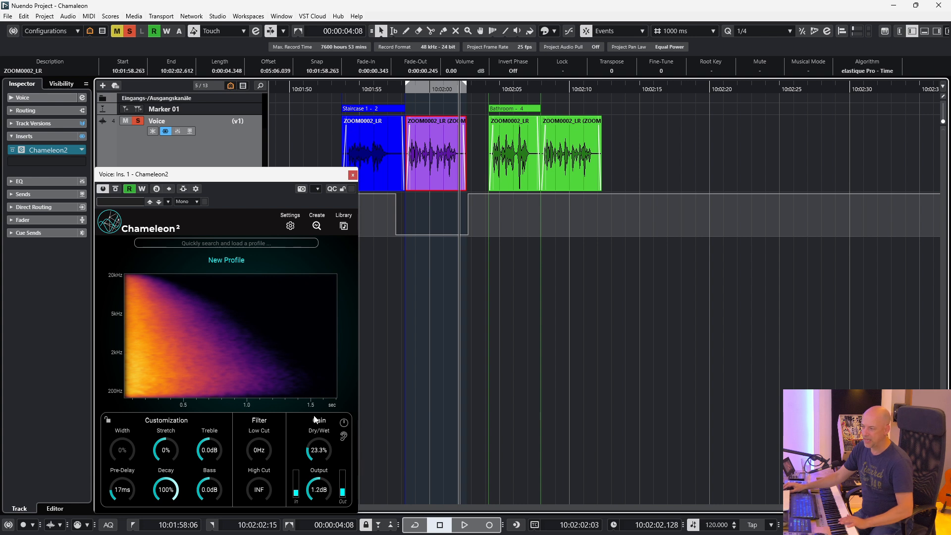
# Try lower Dry/Wet amounts in Chameleon2 during playback and set Dry/Wet to 26.1%.
pyautogui.click(328, 449)
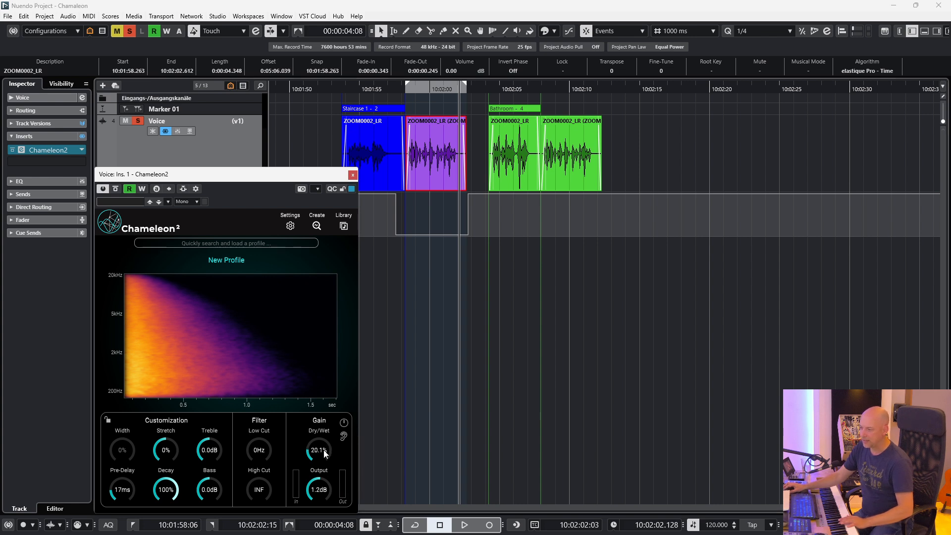
pyautogui.click(376, 110)
pyautogui.press('space')
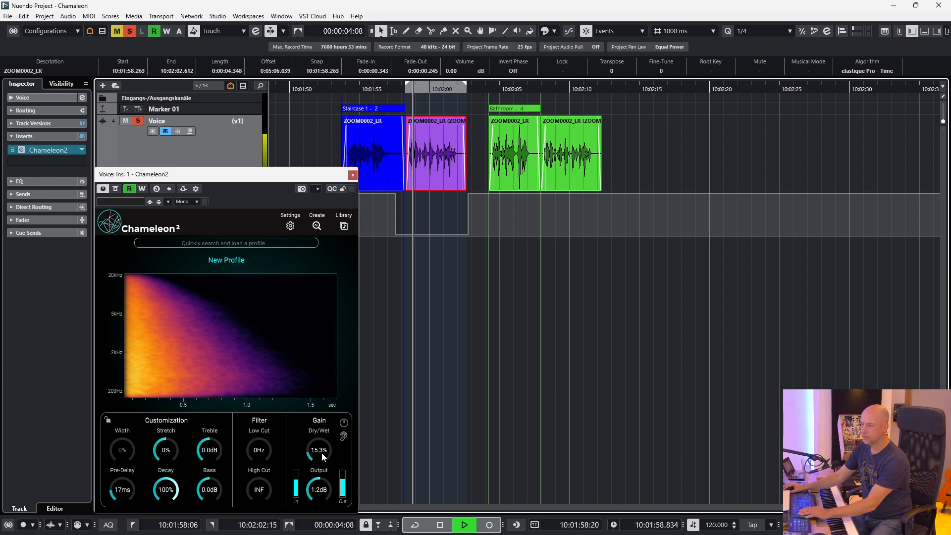
pyautogui.moveTo(322, 453); pyautogui.dragTo(335, 438)
pyautogui.press('space')
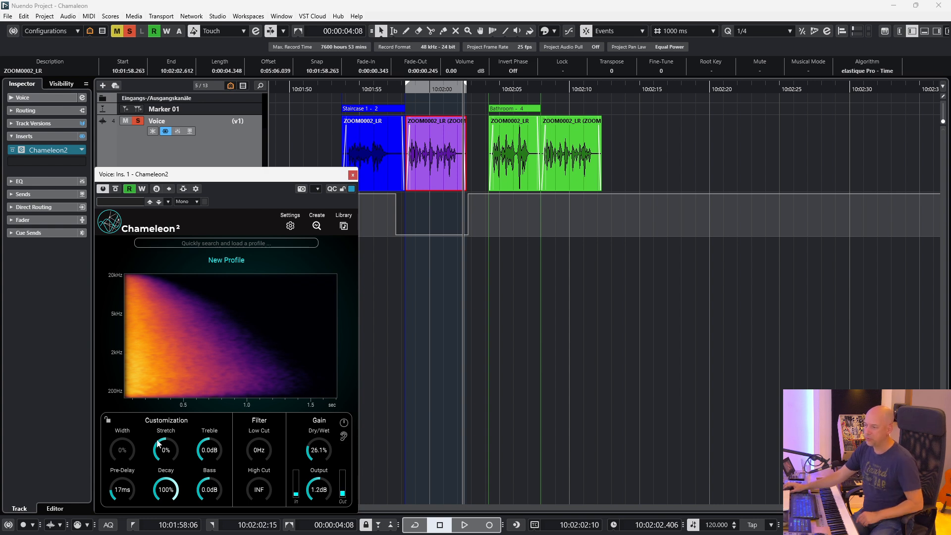
# Set Chameleon2's Stretch to -50% to shorten the reverb profile.
pyautogui.moveTo(129, 452)
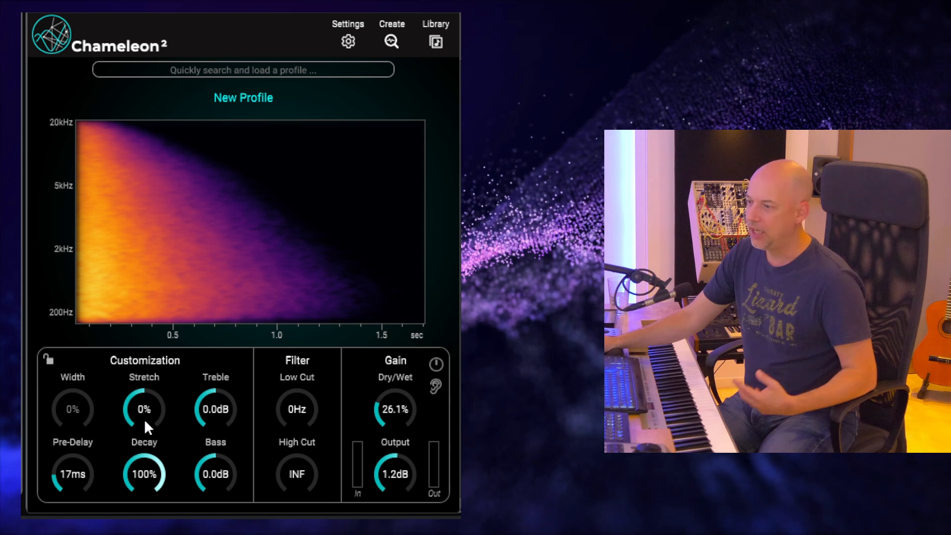
pyautogui.moveTo(146, 409); pyautogui.dragTo(146, 444)
pyautogui.moveTo(136, 507); pyautogui.dragTo(132, 516)
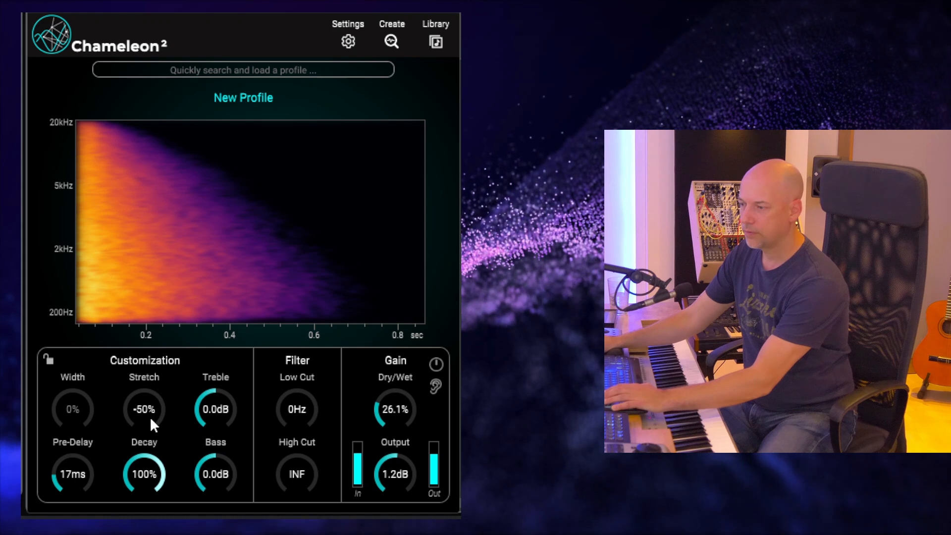
# Try longer Stretch amounts up to 100% on the reverb profile during playback and set Stretch to 0%.
pyautogui.moveTo(150, 417); pyautogui.dragTo(173, 301)
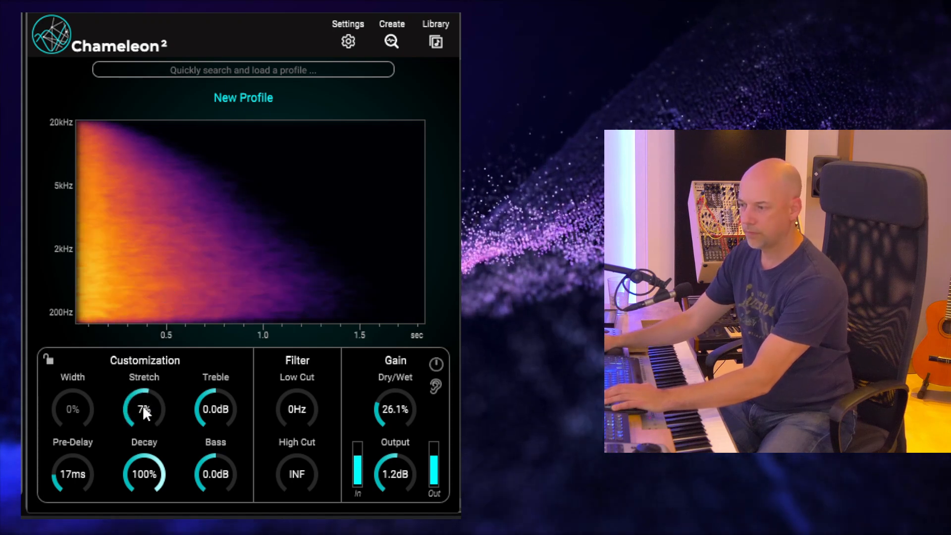
pyautogui.moveTo(141, 405); pyautogui.dragTo(156, 328)
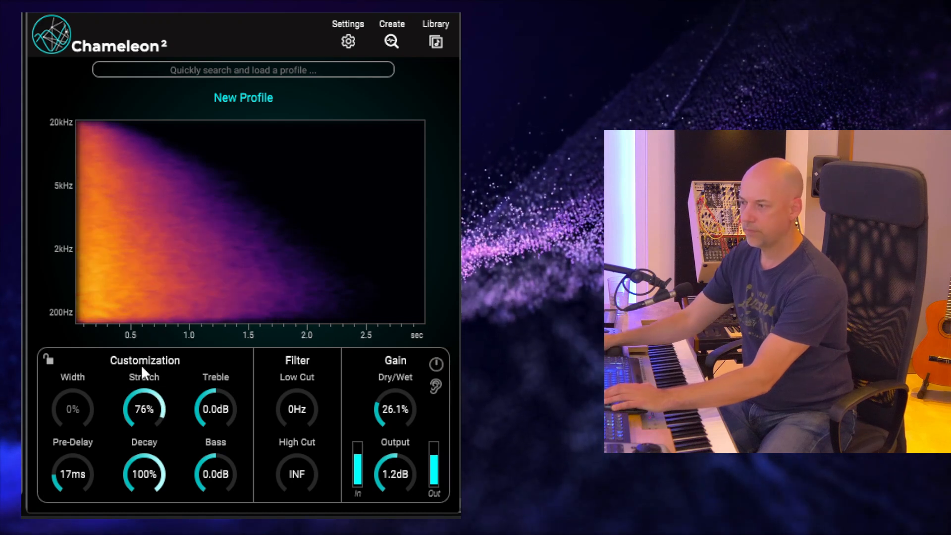
pyautogui.moveTo(135, 423); pyautogui.dragTo(172, 324)
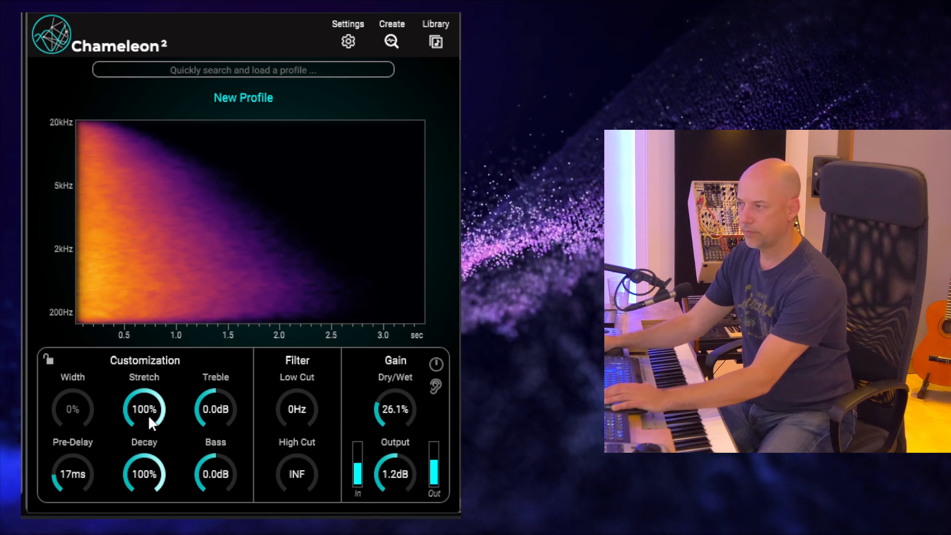
pyautogui.moveTo(150, 410); pyautogui.dragTo(113, 513)
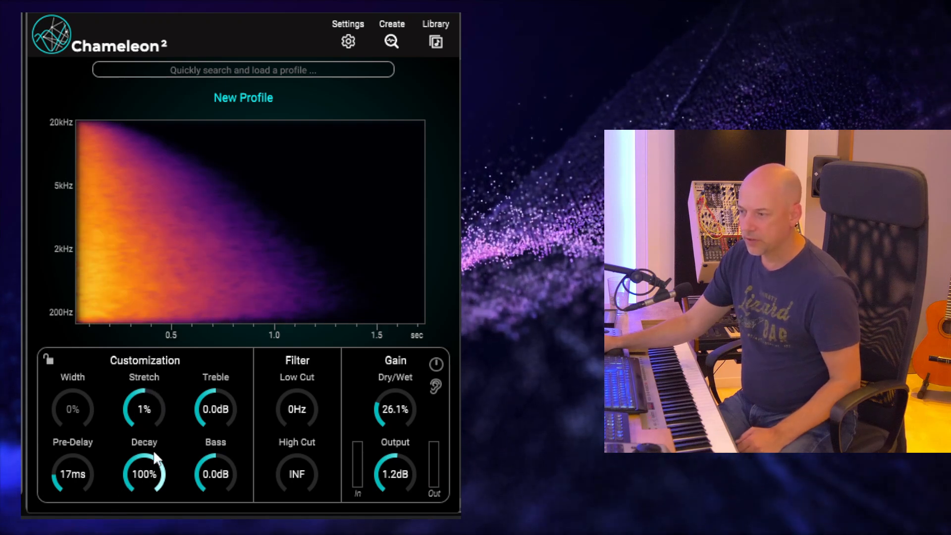
pyautogui.moveTo(149, 411); pyautogui.dragTo(148, 413)
# Try Decay values between 29% and 100% on the reverb profile and leave Decay at 48%.
pyautogui.moveTo(146, 466); pyautogui.dragTo(143, 483)
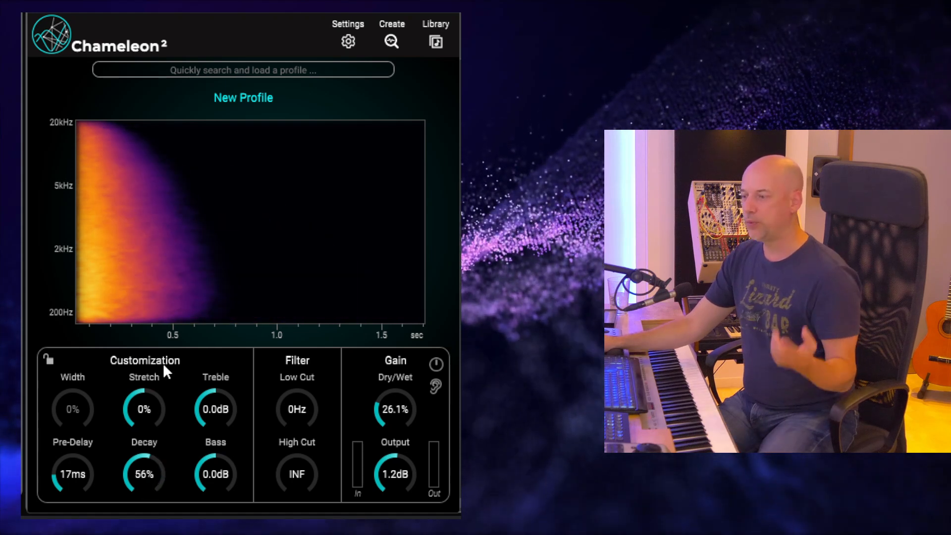
pyautogui.moveTo(148, 466); pyautogui.dragTo(141, 476)
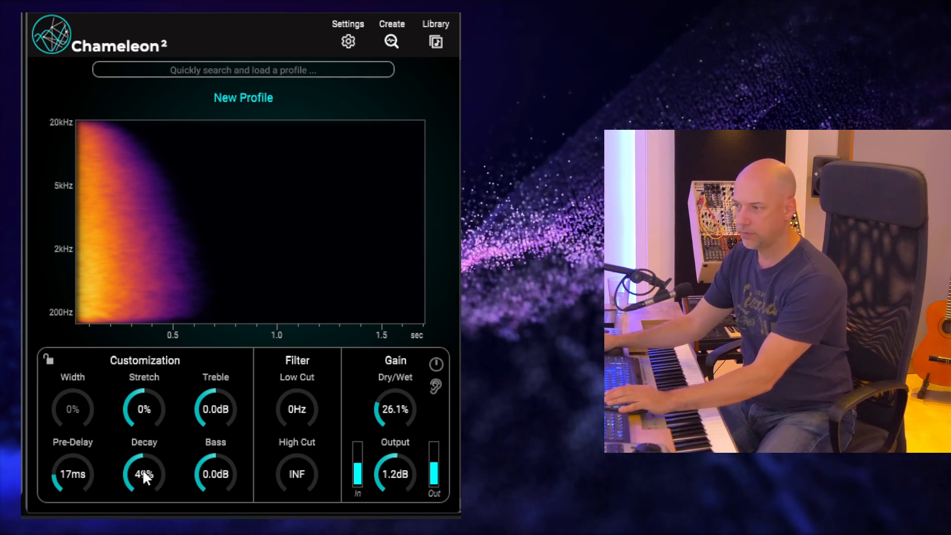
pyautogui.moveTo(143, 471); pyautogui.dragTo(187, 214)
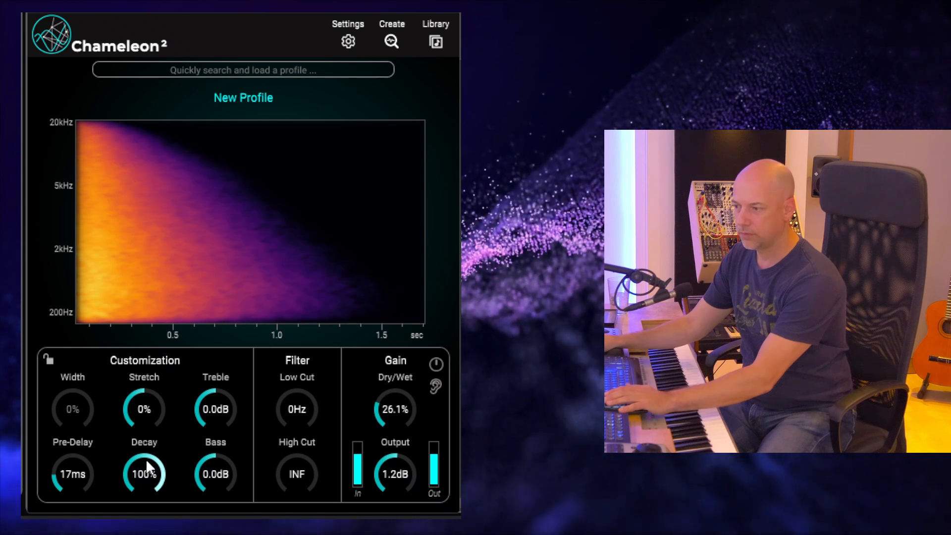
pyautogui.moveTo(144, 476); pyautogui.dragTo(145, 526)
pyautogui.moveTo(146, 470); pyautogui.dragTo(145, 513)
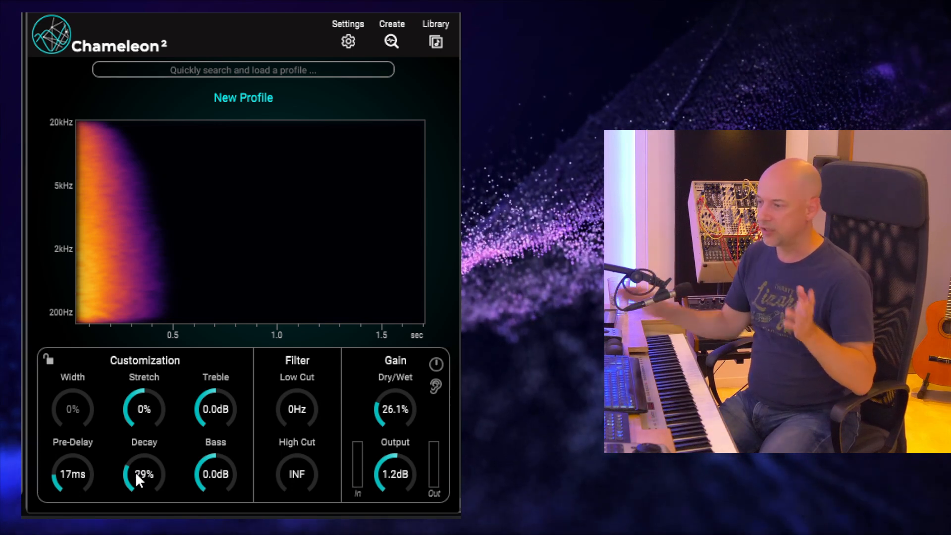
pyautogui.moveTo(135, 471); pyautogui.dragTo(147, 431)
# Try Treble at 4.0 dB with Bass at -8.7 dB and return Decay to 100%.
pyautogui.moveTo(225, 409); pyautogui.dragTo(232, 384)
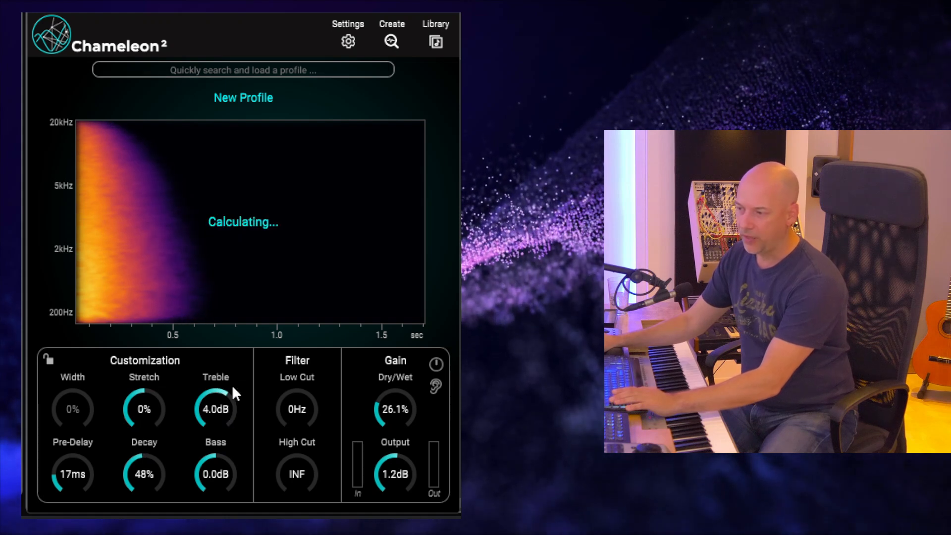
pyautogui.moveTo(217, 481); pyautogui.dragTo(213, 534)
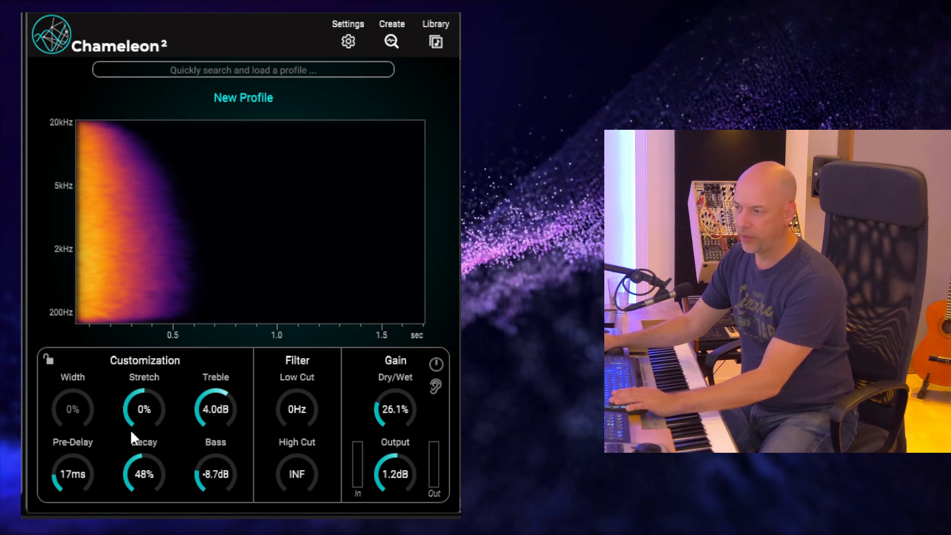
pyautogui.moveTo(141, 482); pyautogui.dragTo(179, 330)
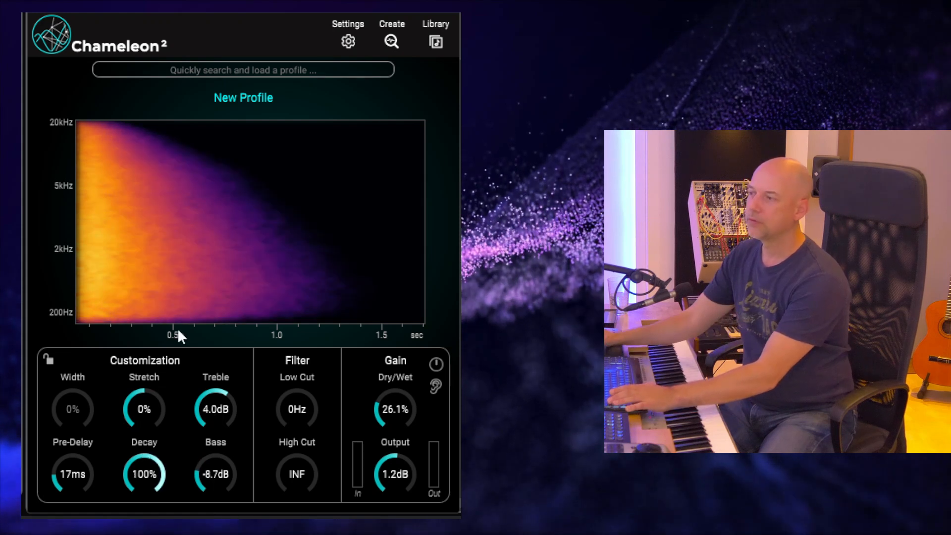
# Try Treble at -3.5 dB with Bass at 9.5 dB, and settle on Treble 0.2 dB and Bass -0.5 dB.
pyautogui.moveTo(219, 411); pyautogui.dragTo(237, 379)
pyautogui.moveTo(210, 472); pyautogui.dragTo(235, 420)
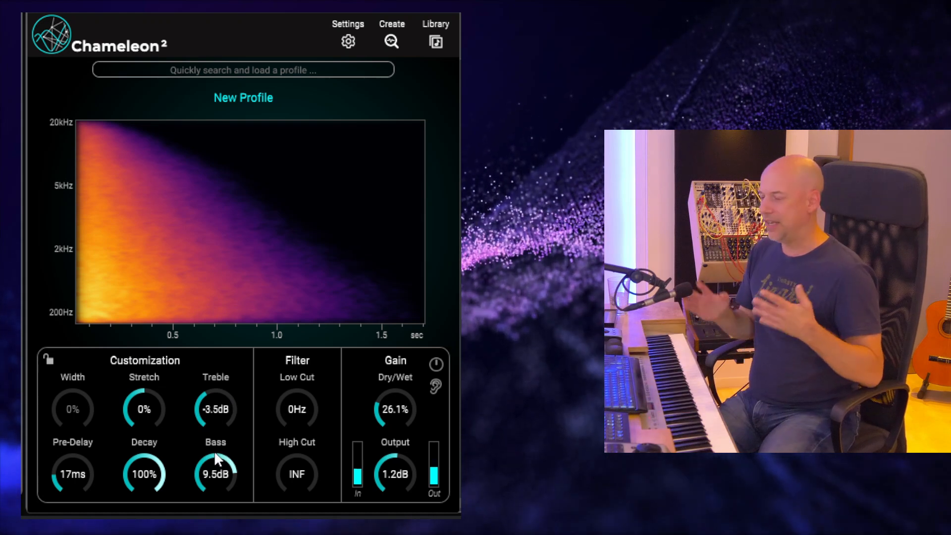
pyautogui.moveTo(214, 450); pyautogui.dragTo(204, 492)
pyautogui.moveTo(217, 419); pyautogui.dragTo(313, 393)
pyautogui.moveTo(214, 411); pyautogui.dragTo(222, 397)
pyautogui.moveTo(215, 471); pyautogui.dragTo(209, 482)
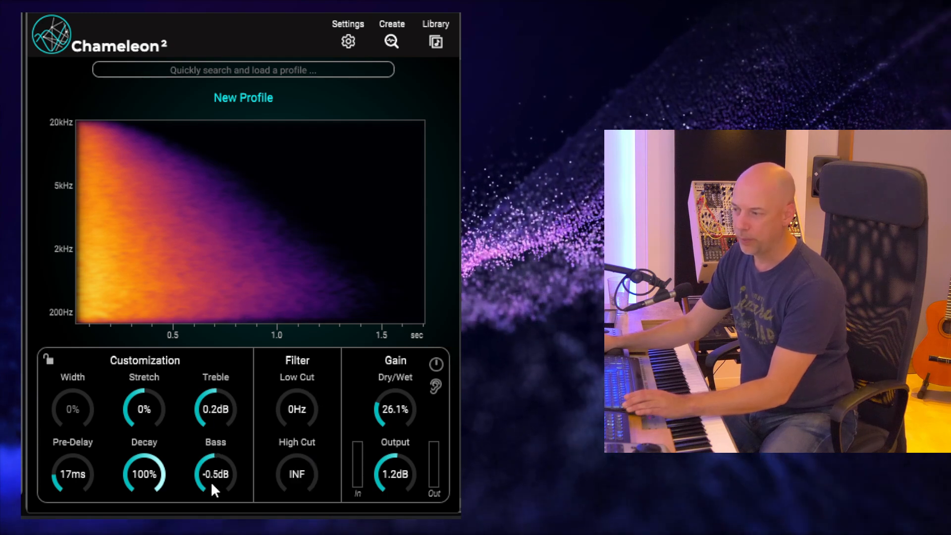
# Listen to only the reverb signal during playback and turn reverb-only listening back off.
pyautogui.click(435, 383)
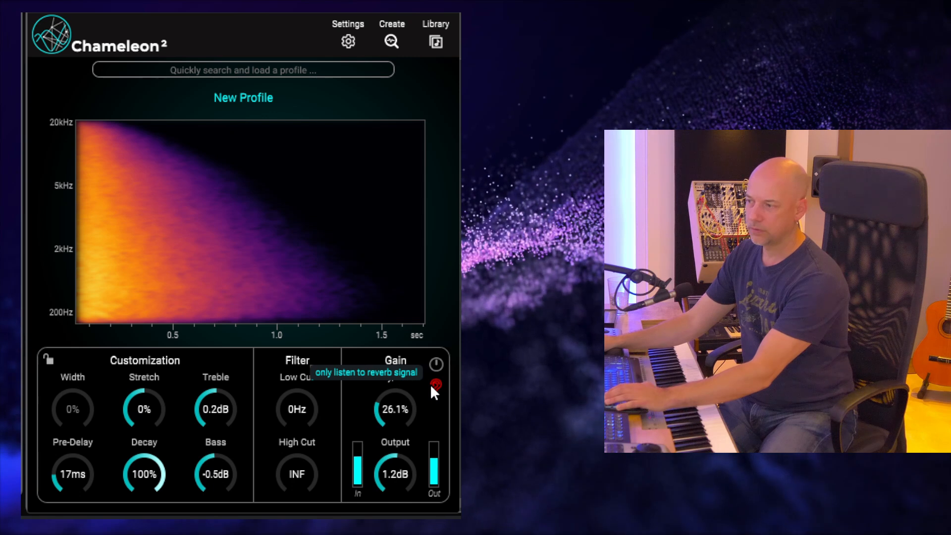
pyautogui.click(435, 385)
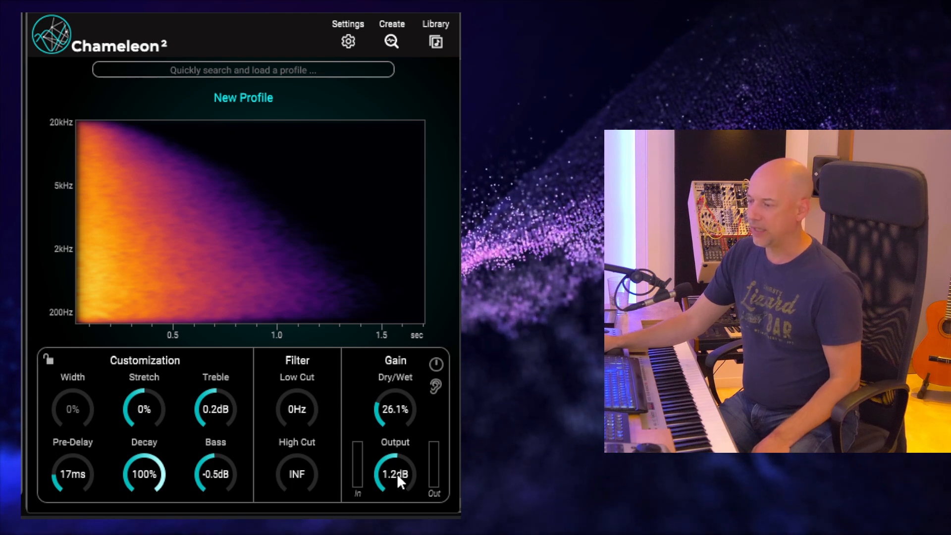
# Set Dry/Wet to 31.7% and try an Output of 3.6 dB before returning Output to 1.2 dB.
pyautogui.scroll(2, 401, 409)
pyautogui.scroll(2, 401, 409)
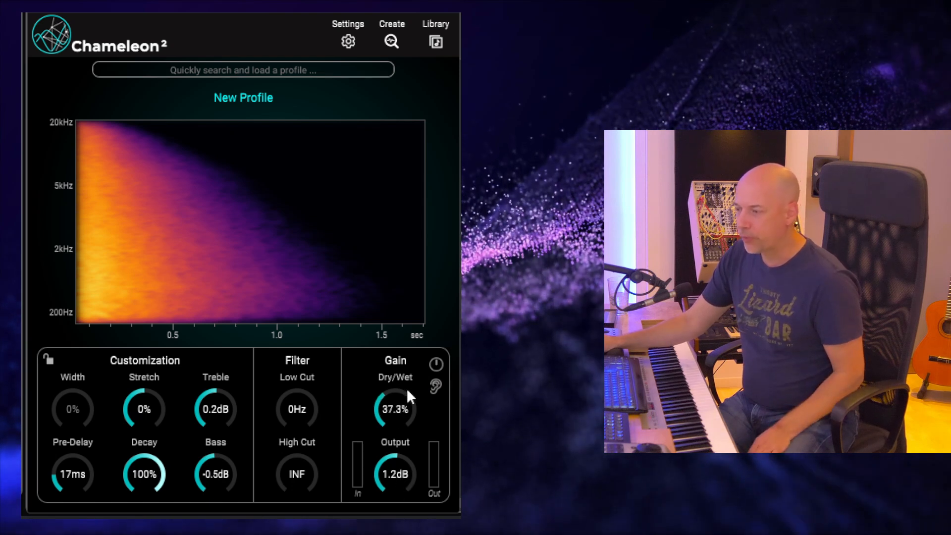
pyautogui.scroll(-3, 406, 387)
pyautogui.scroll(3, 408, 383)
pyautogui.scroll(-1, 407, 388)
pyautogui.scroll(-2, 402, 397)
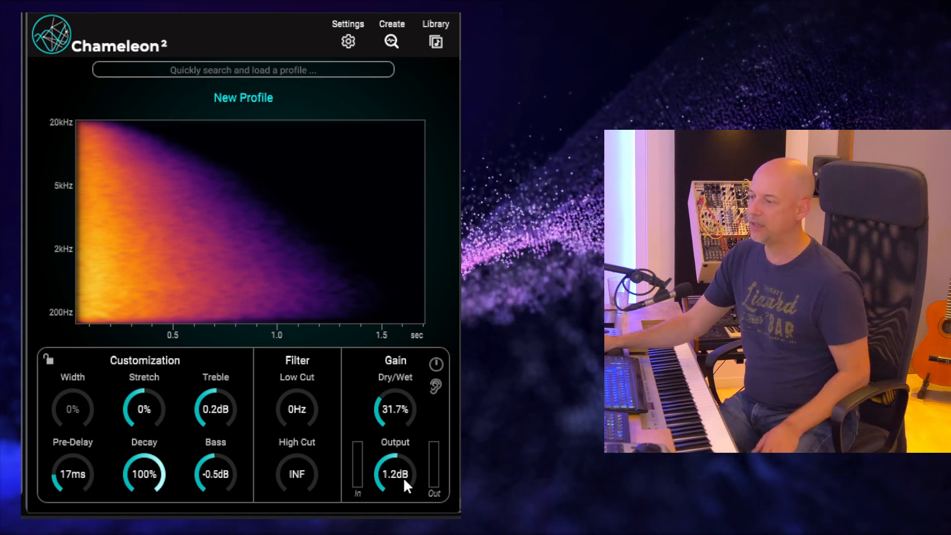
pyautogui.scroll(2, 406, 472)
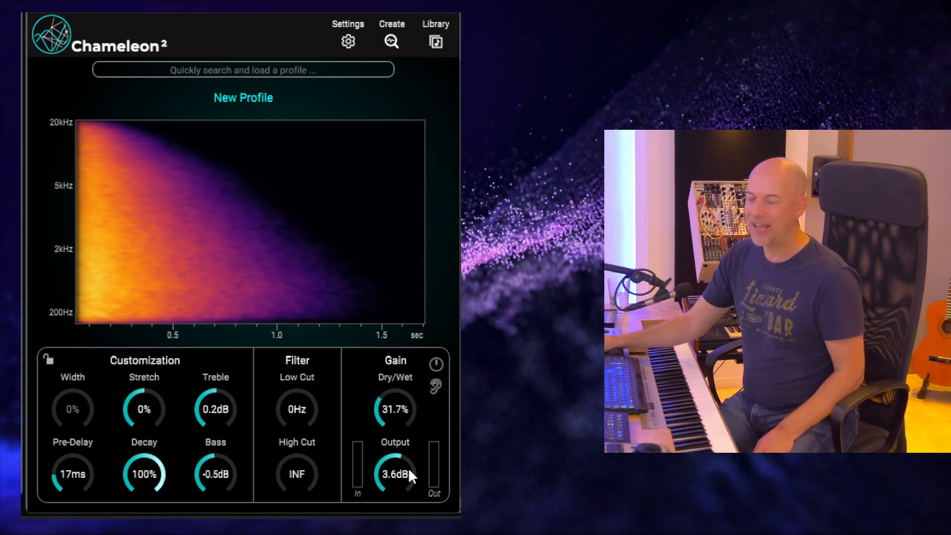
pyautogui.moveTo(408, 467); pyautogui.dragTo(402, 476)
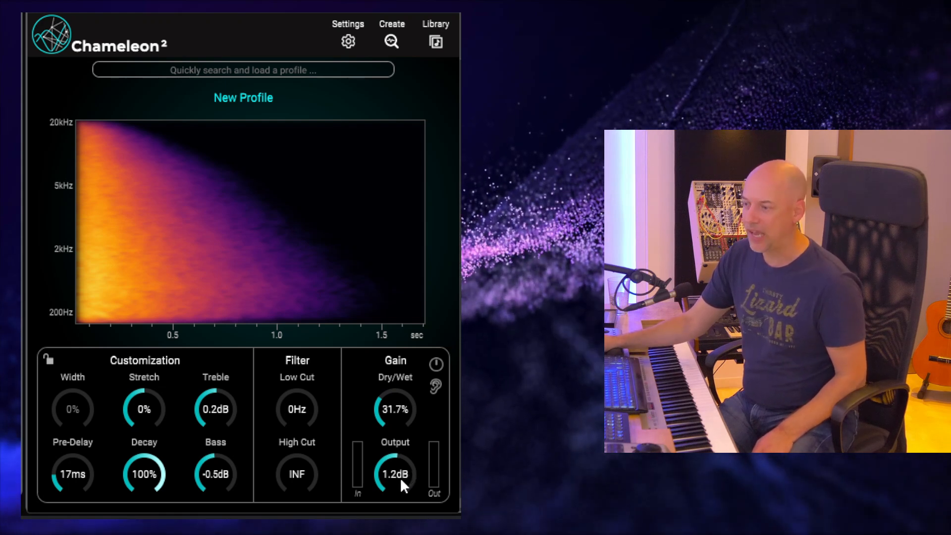
# Cancel the WAV export of the profile and rename the profile to Bake Staircade.
pyautogui.moveTo(258, 106)
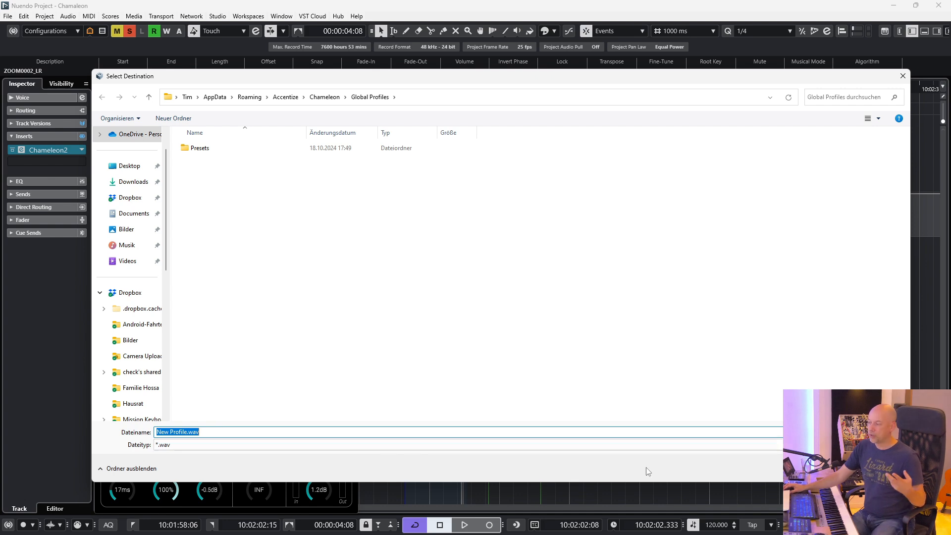
pyautogui.press('Escape')
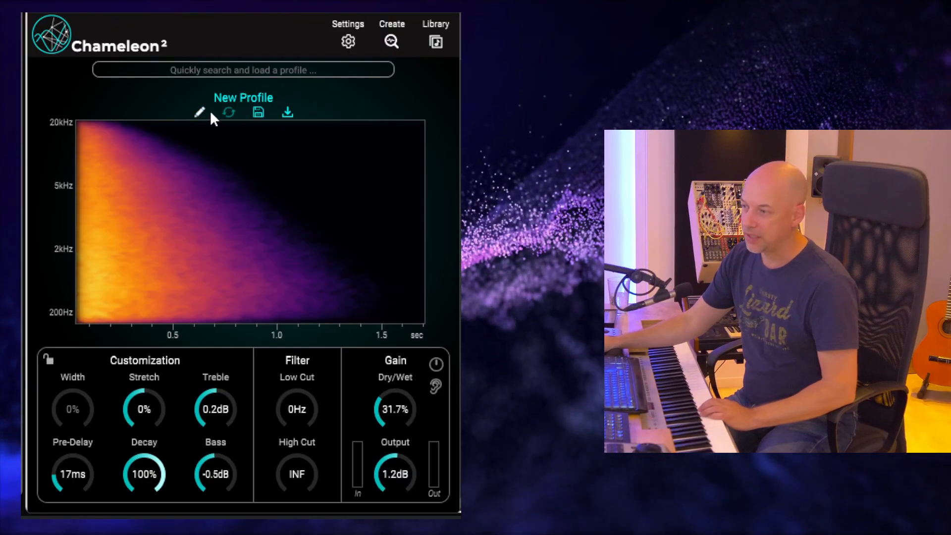
pyautogui.click(200, 112)
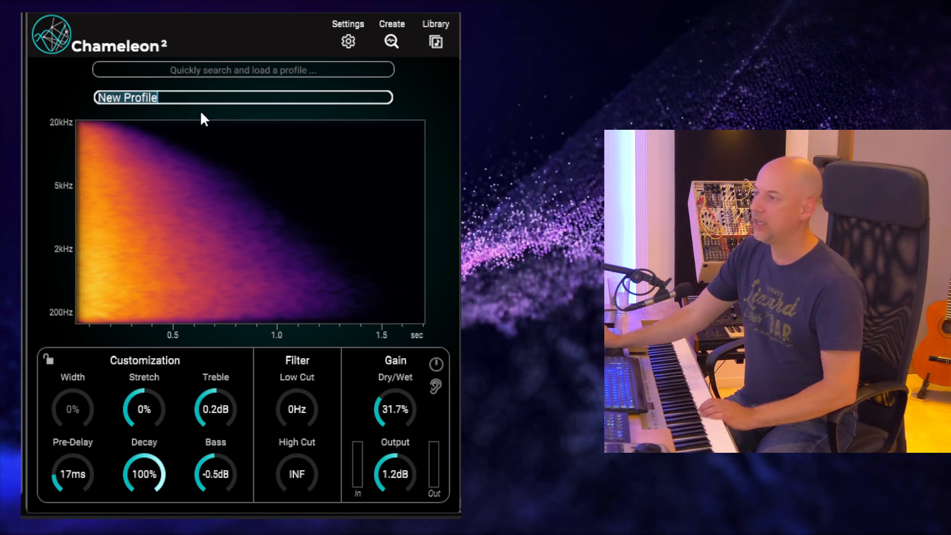
pyautogui.write('B')
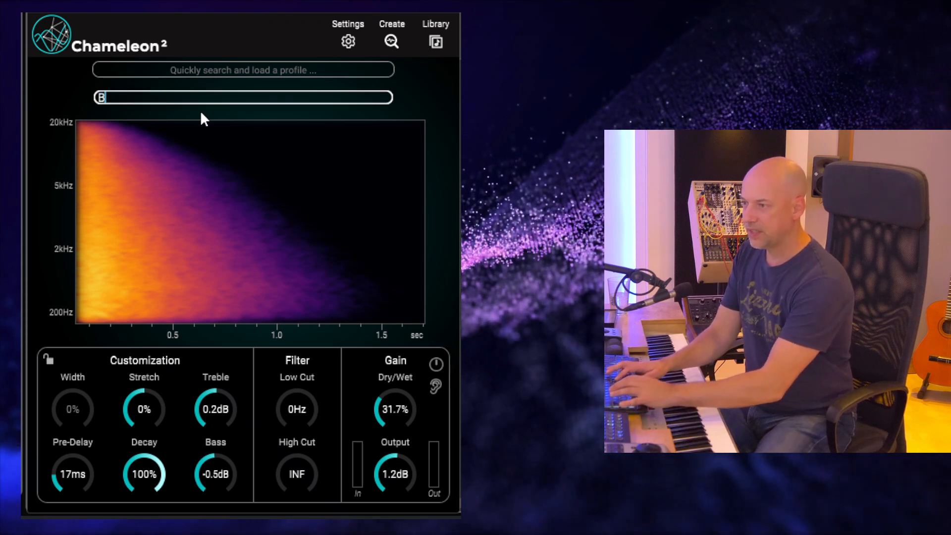
pyautogui.write('ake S')
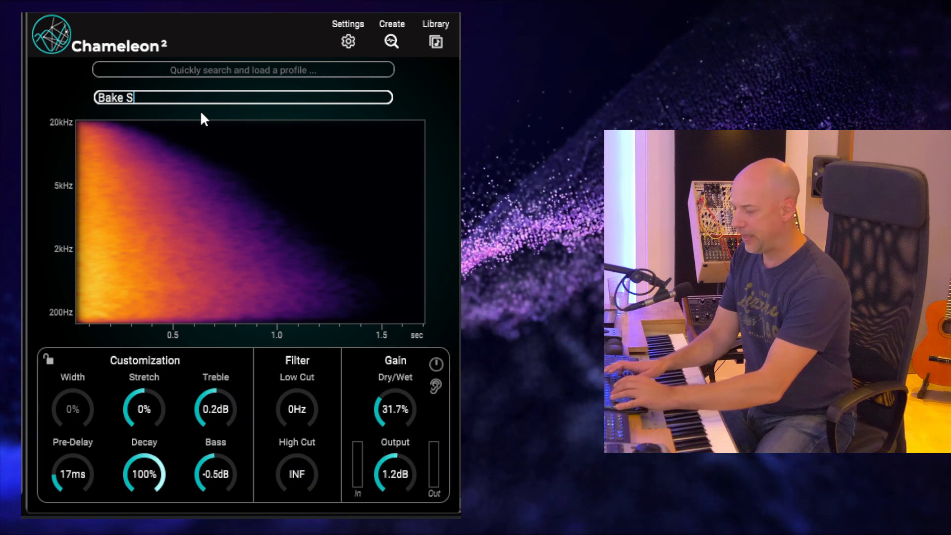
pyautogui.write('tai')
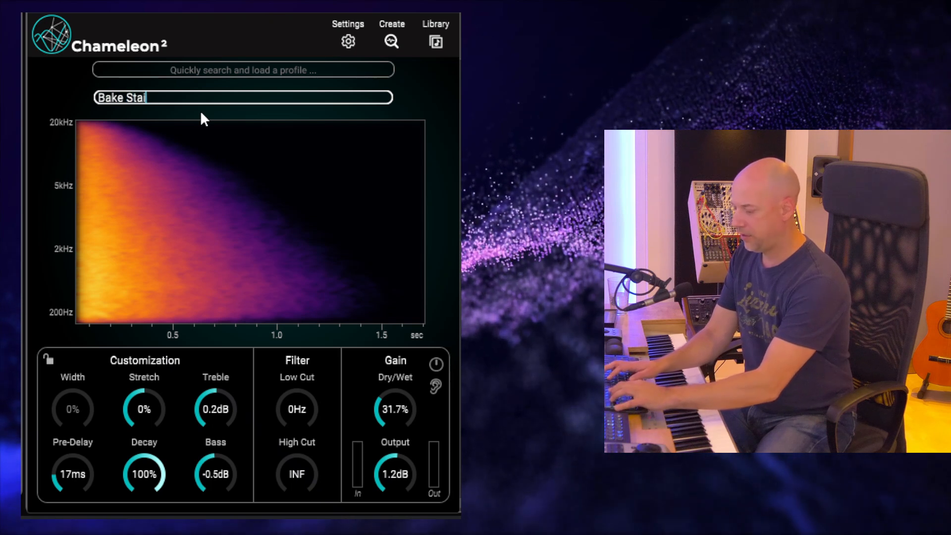
pyautogui.write('rcade')
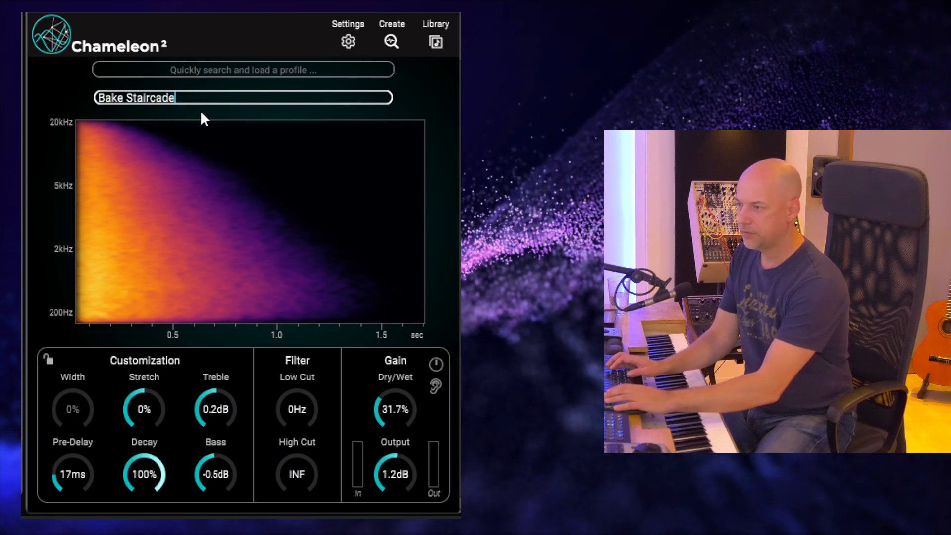
pyautogui.press('Return')
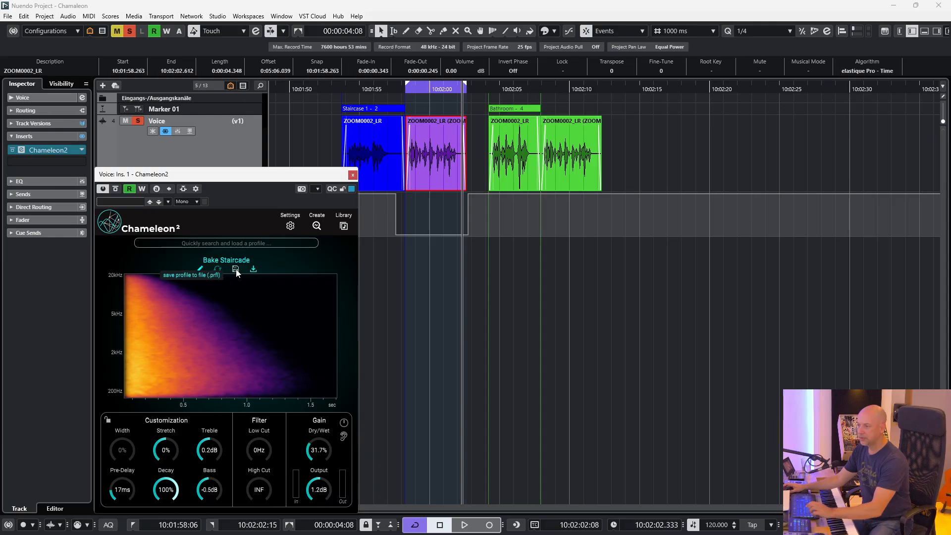
# Save the profile as Bake Staircade.prfl in a new folder named Bake inside Global Profiles.
pyautogui.click(258, 111)
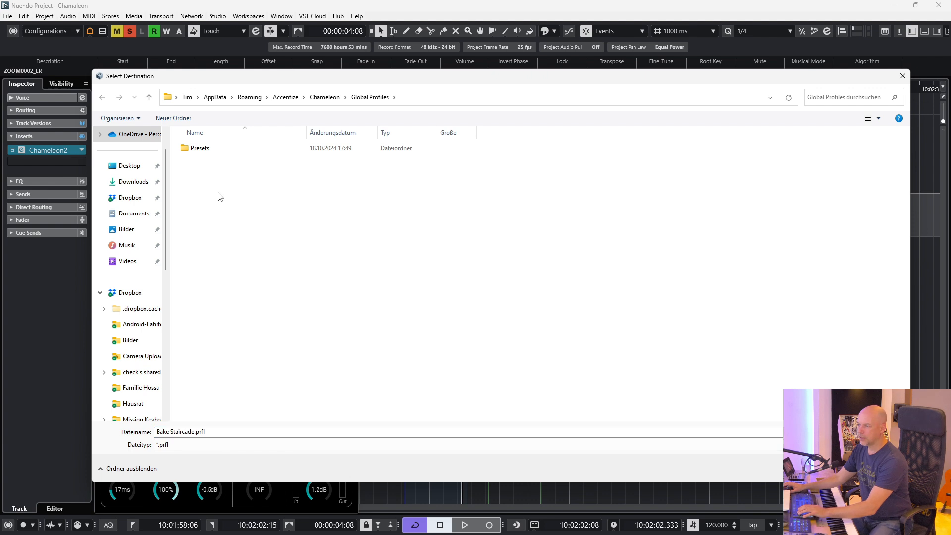
pyautogui.rightClick(218, 193)
pyautogui.moveTo(297, 297)
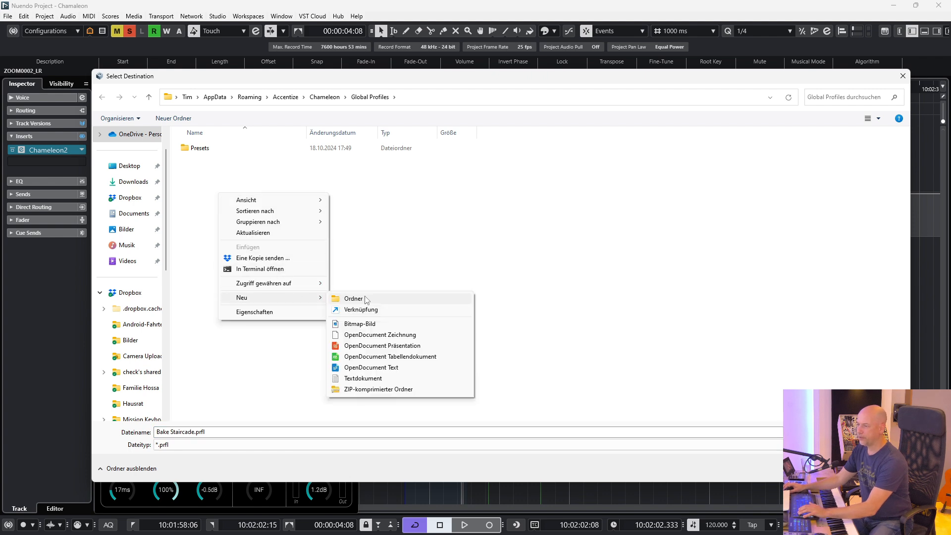
pyautogui.click(353, 298)
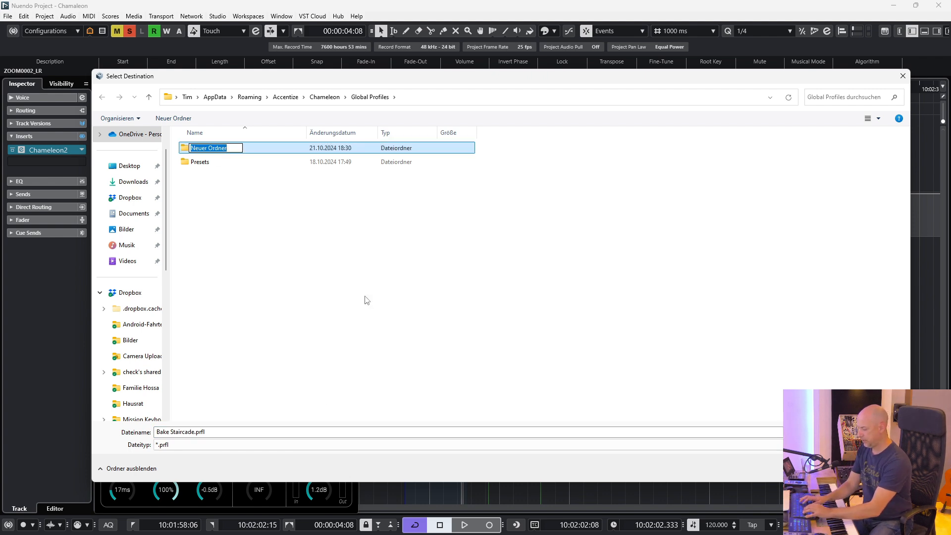
pyautogui.write('Bake')
pyautogui.press('Return')
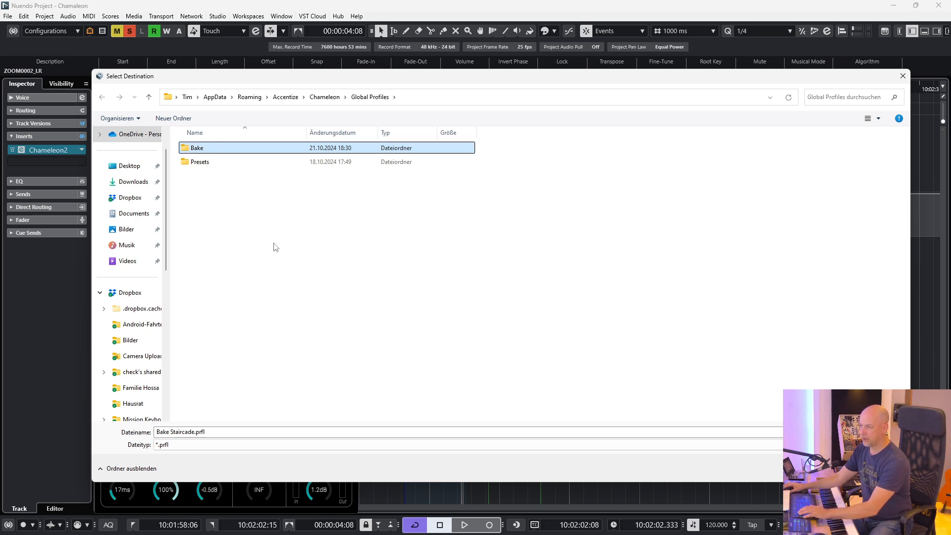
pyautogui.doubleClick(205, 151)
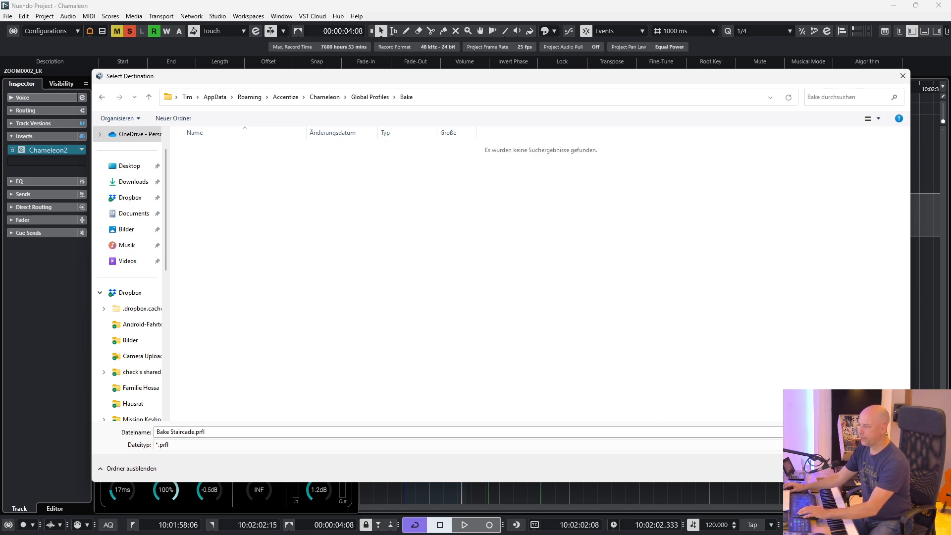
pyautogui.press('Return')
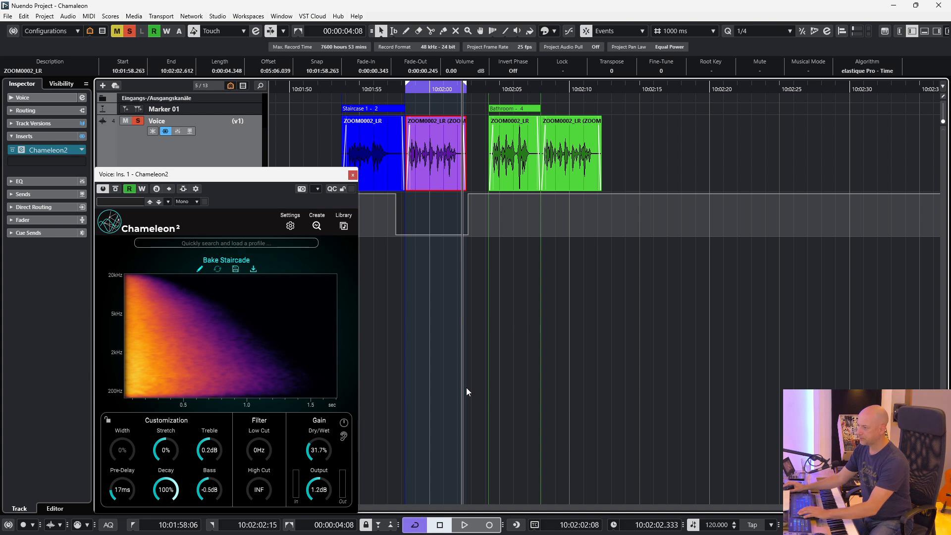
# Set the locators around the first green Bathroom clip and move the playhead to its start.
pyautogui.click(519, 166)
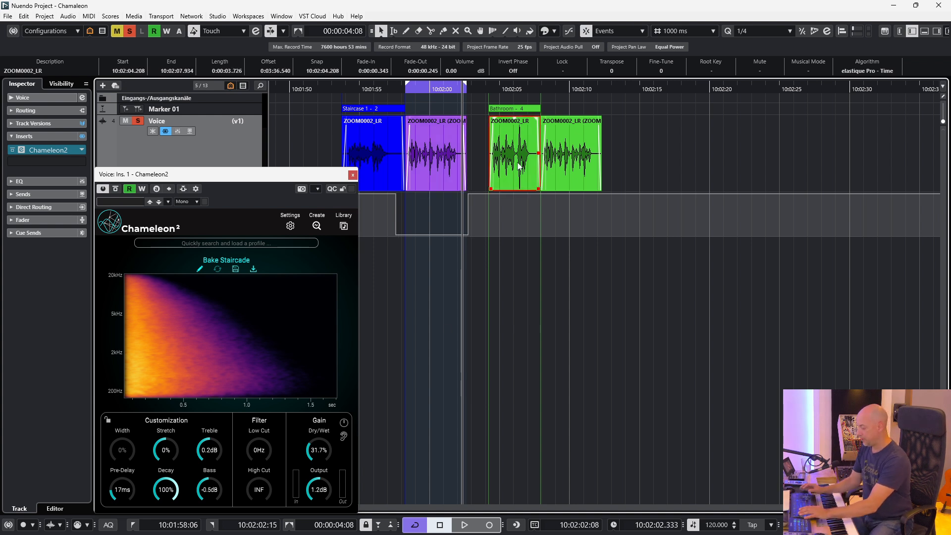
pyautogui.press('p')
pyautogui.press('l')
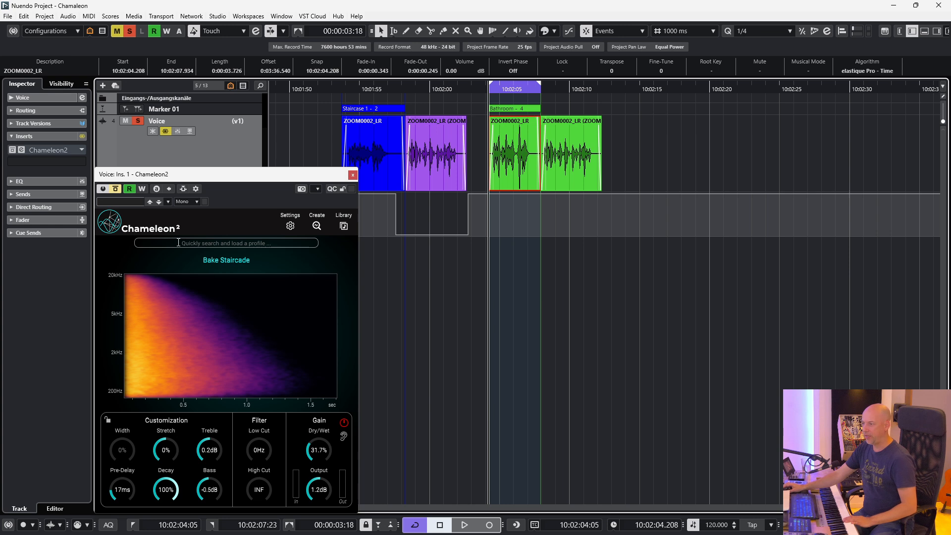
# Create a new reverb profile by playing the first green Bathroom clip into Chameleon2, apply it directly, and return the playhead to the clip's start.
pyautogui.click(317, 227)
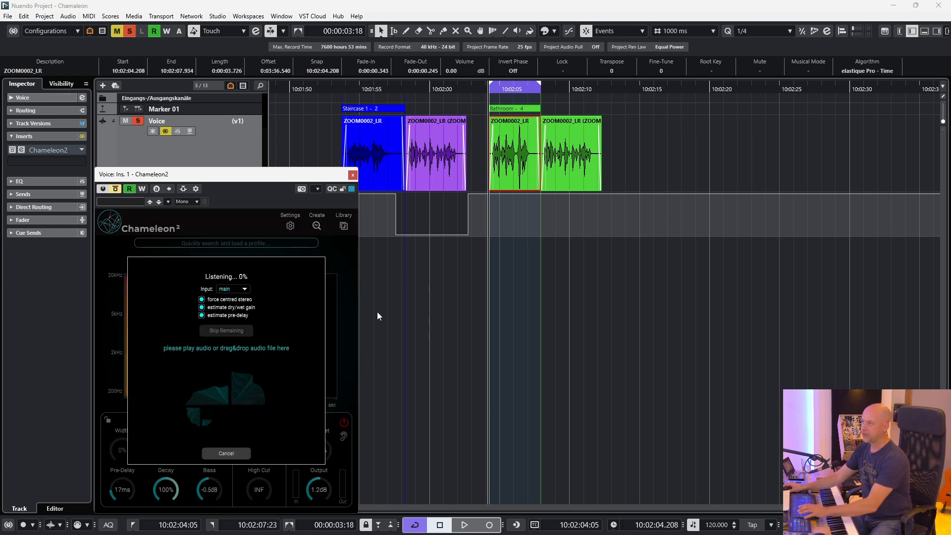
pyautogui.press('space')
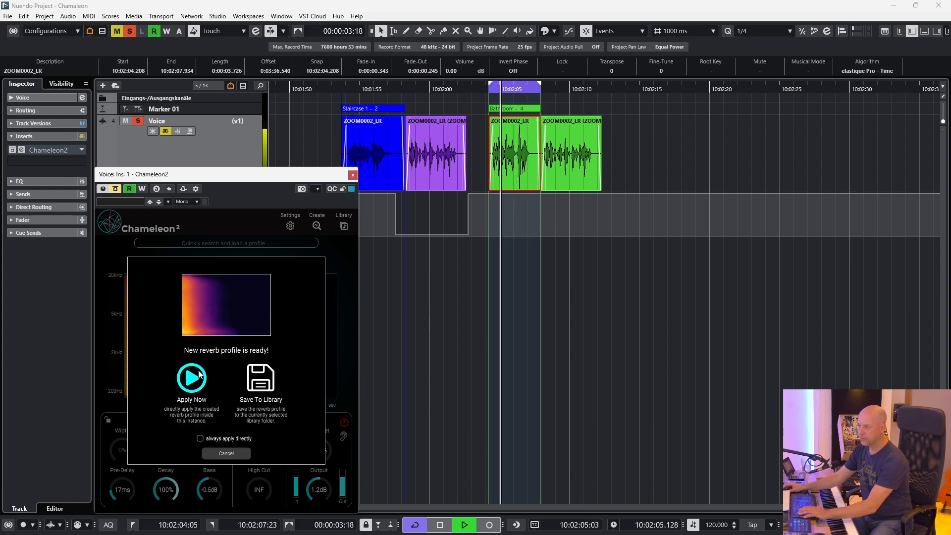
pyautogui.click(191, 379)
pyautogui.press('space')
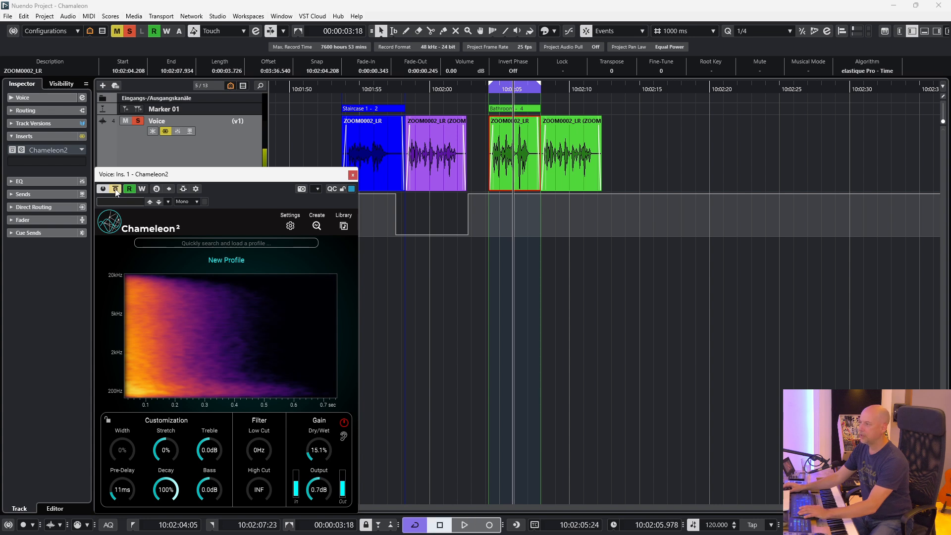
pyautogui.press('KP_1')
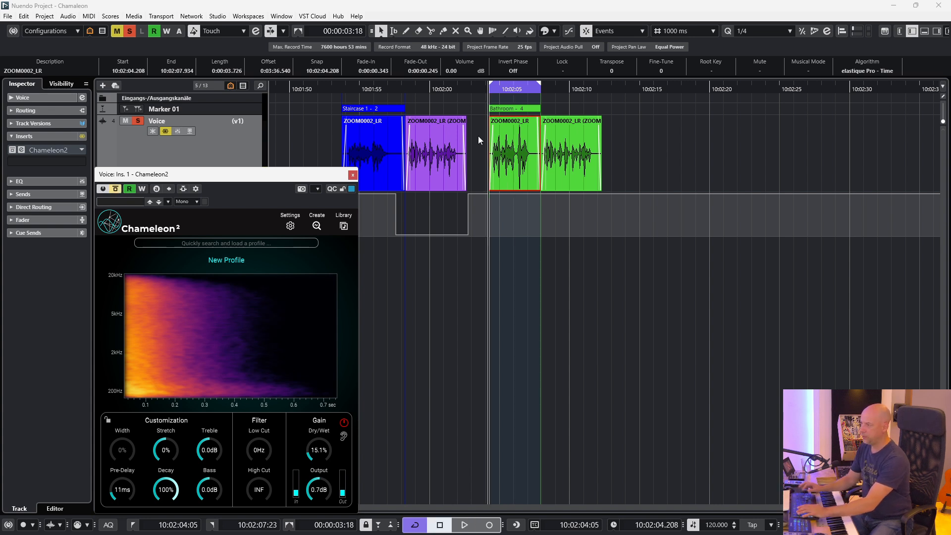
# Switch the bypass automation off from the end of the first green clip and play both green clips without looping.
pyautogui.click(539, 194)
pyautogui.moveTo(540, 193); pyautogui.dragTo(536, 223)
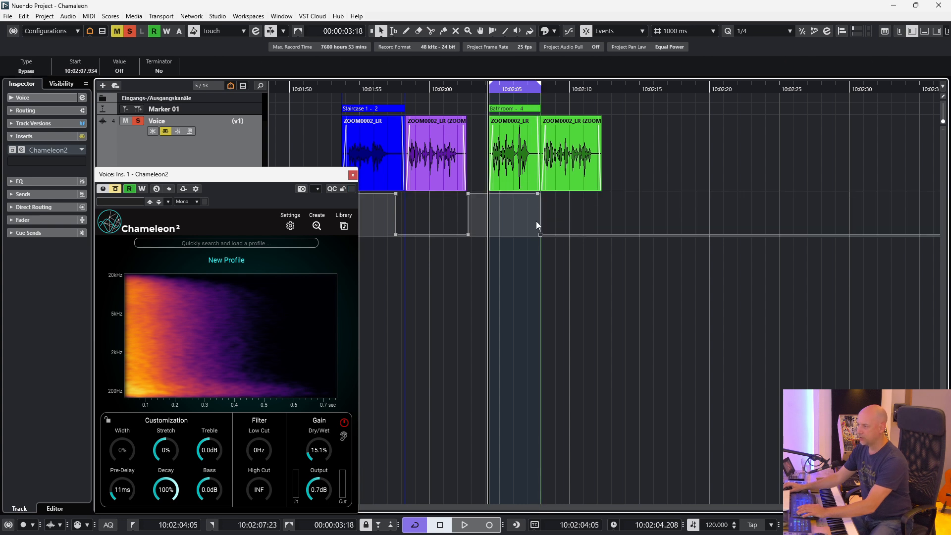
pyautogui.press('KP_Divide')
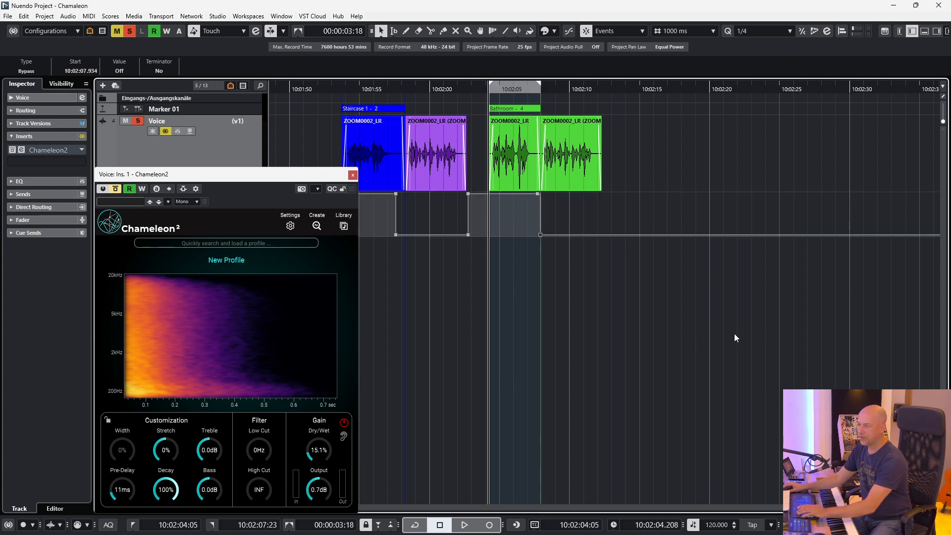
pyautogui.press('space')
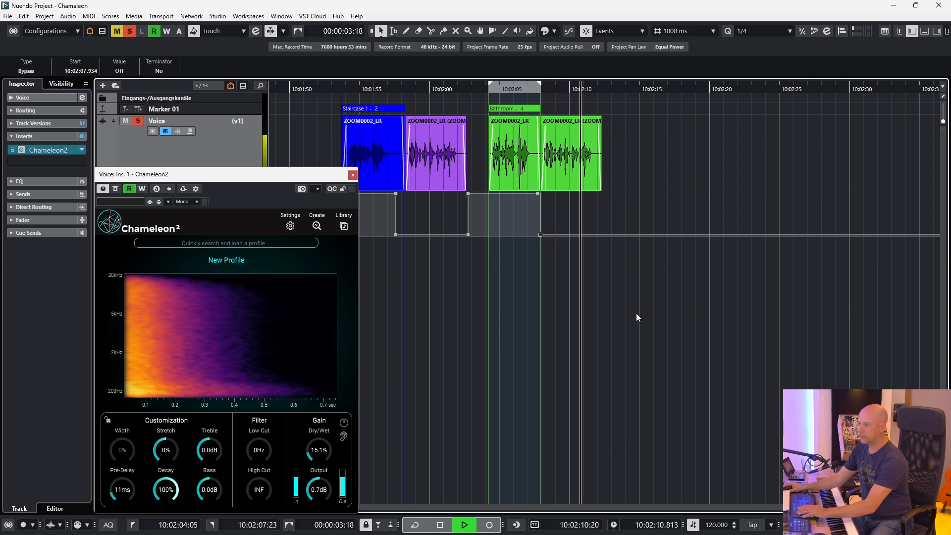
pyautogui.press('space')
# Set Dry/Wet to 23.1%, replay from the first green clip, and raise Dry/Wet to 25.1%.
pyautogui.moveTo(322, 454); pyautogui.dragTo(330, 449)
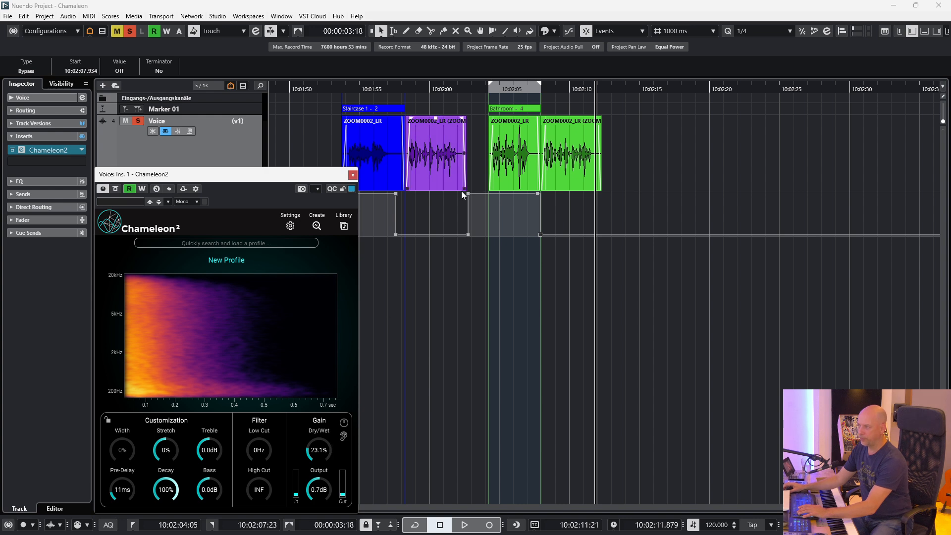
pyautogui.click(491, 90)
pyautogui.press('space')
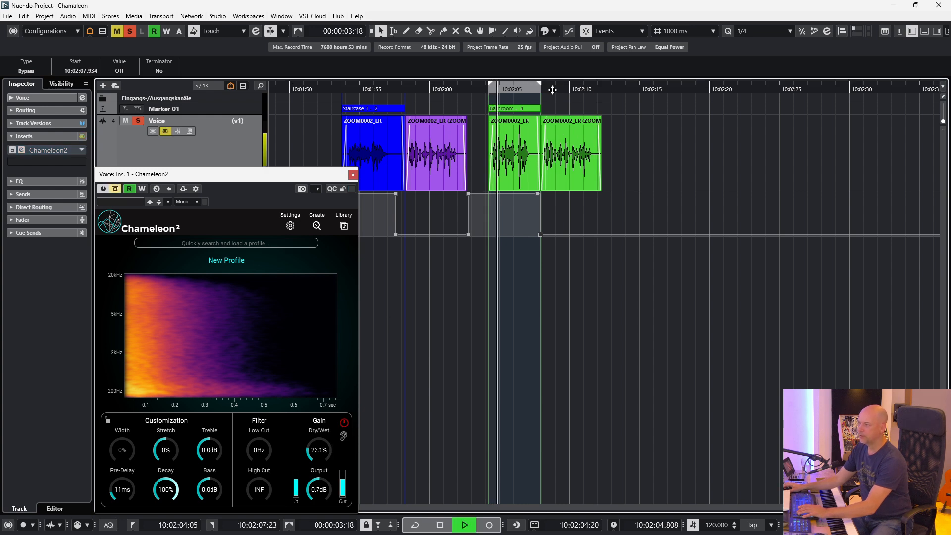
pyautogui.moveTo(321, 452); pyautogui.dragTo(325, 449)
pyautogui.press('space')
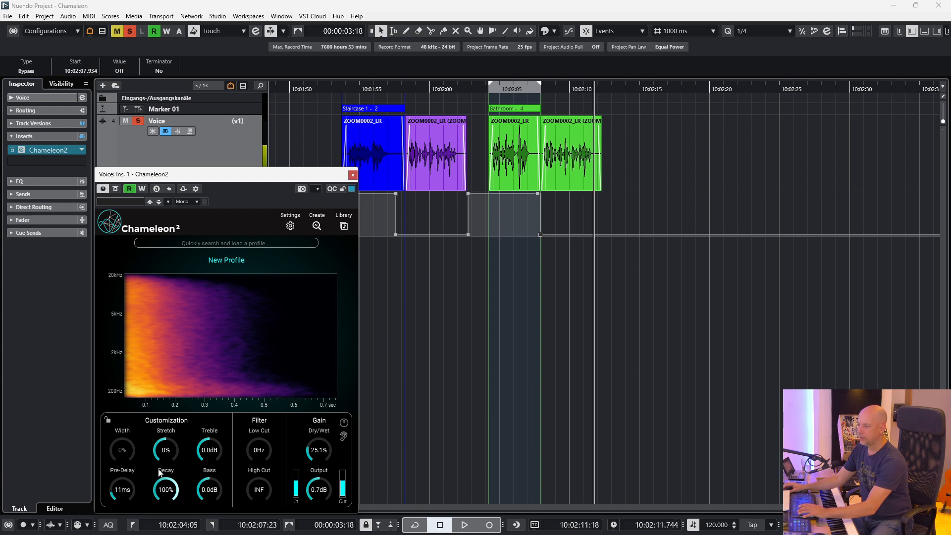
# Set Stretch to 19% and play both green Bathroom clips to compare them.
pyautogui.moveTo(178, 439); pyautogui.dragTo(179, 434)
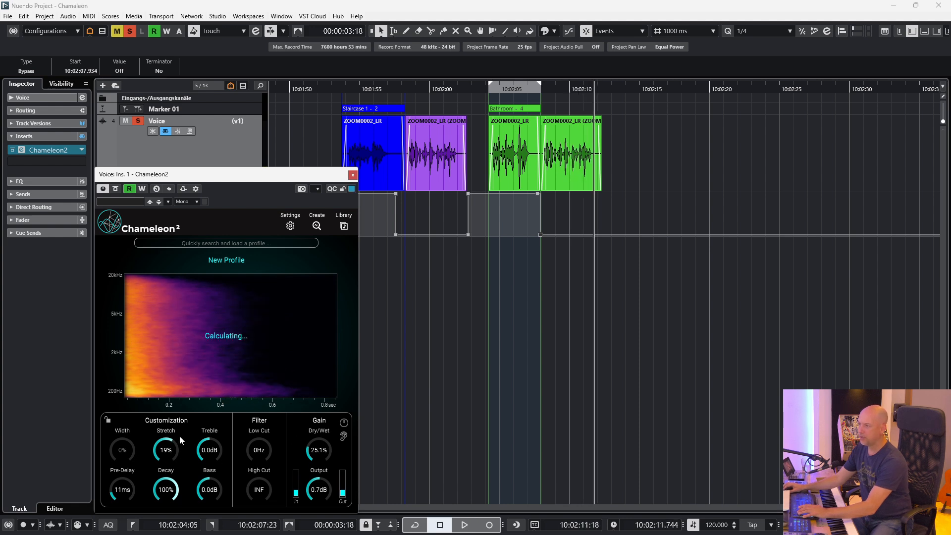
pyautogui.press('space')
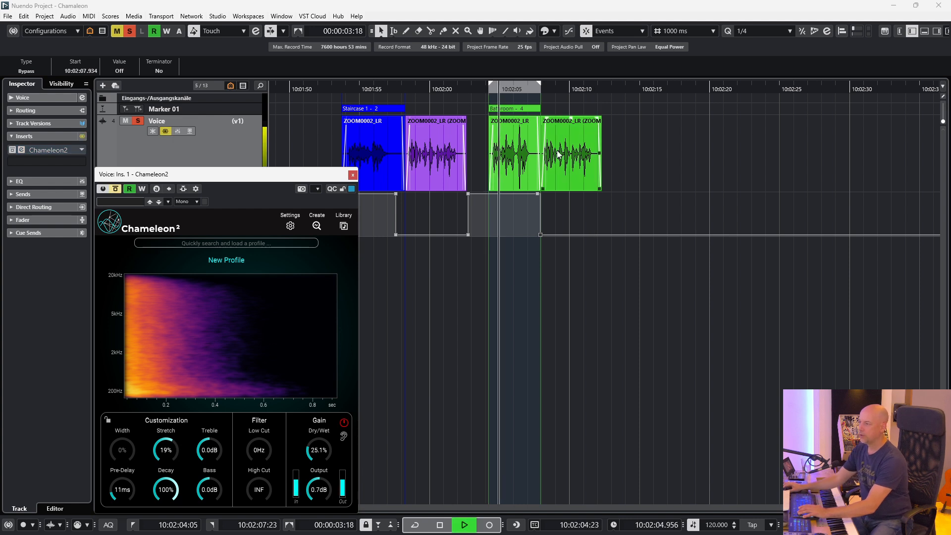
pyautogui.click(545, 87)
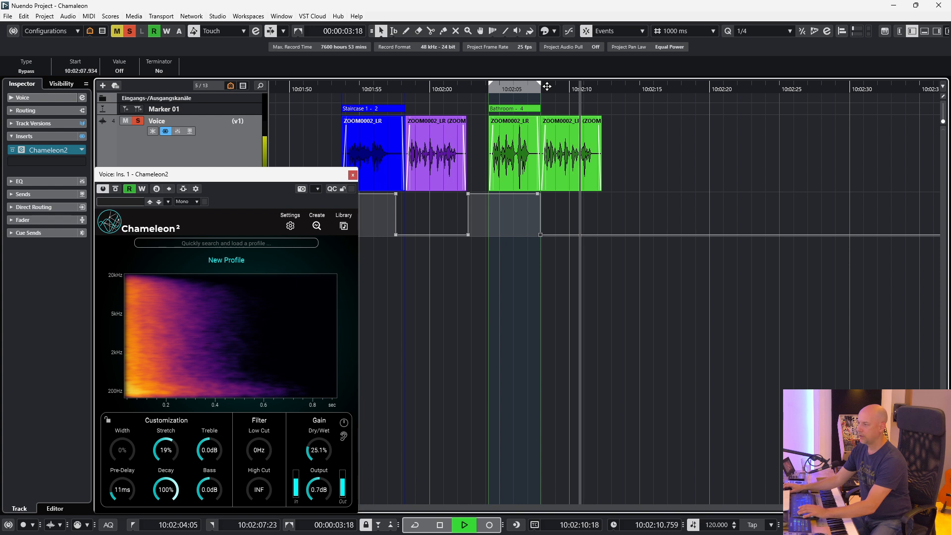
pyautogui.press('space')
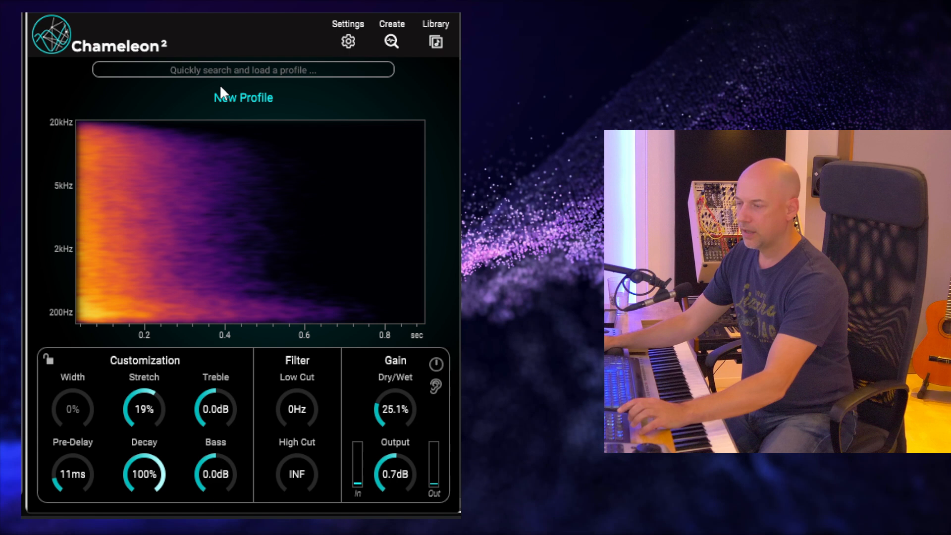
# Rename the profile to Bake Bathroom and save it as Bake Bathroom.prfl in the Bake folder.
pyautogui.moveTo(169, 260)
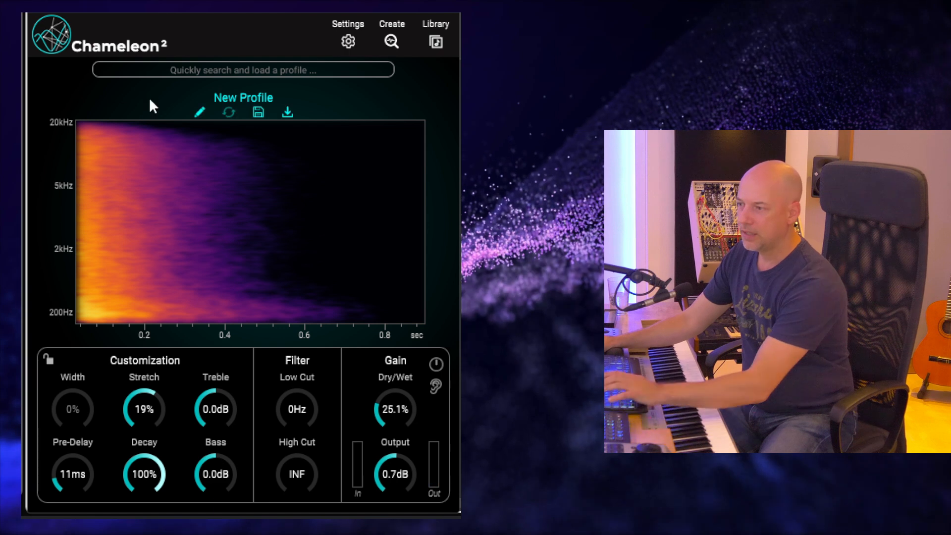
pyautogui.click(200, 112)
pyautogui.press('BackSpace')
pyautogui.write('Bake')
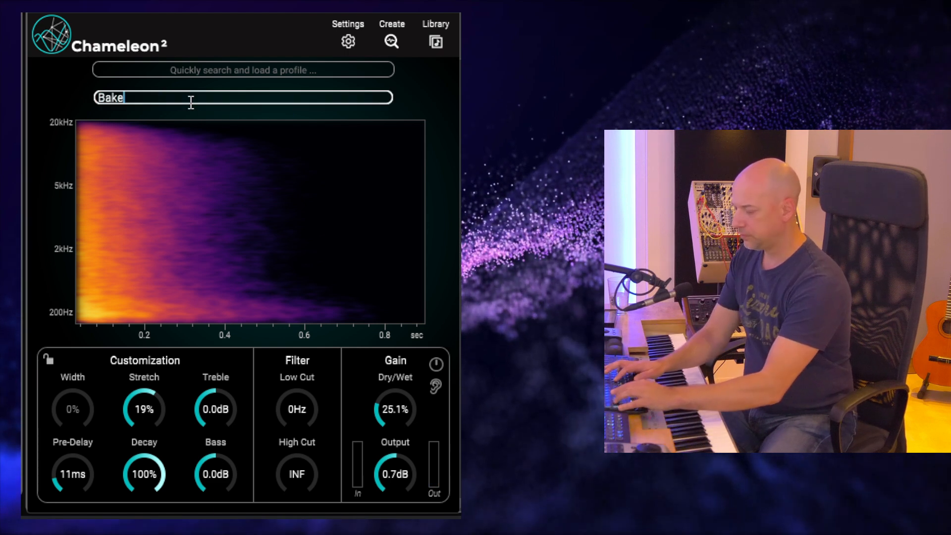
pyautogui.write(' Bathr')
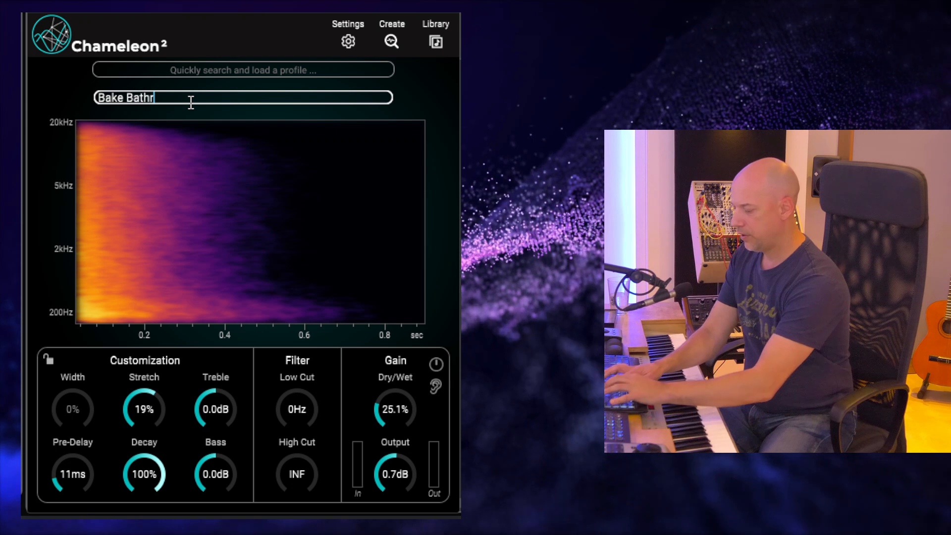
pyautogui.write('oom')
pyautogui.press('Return')
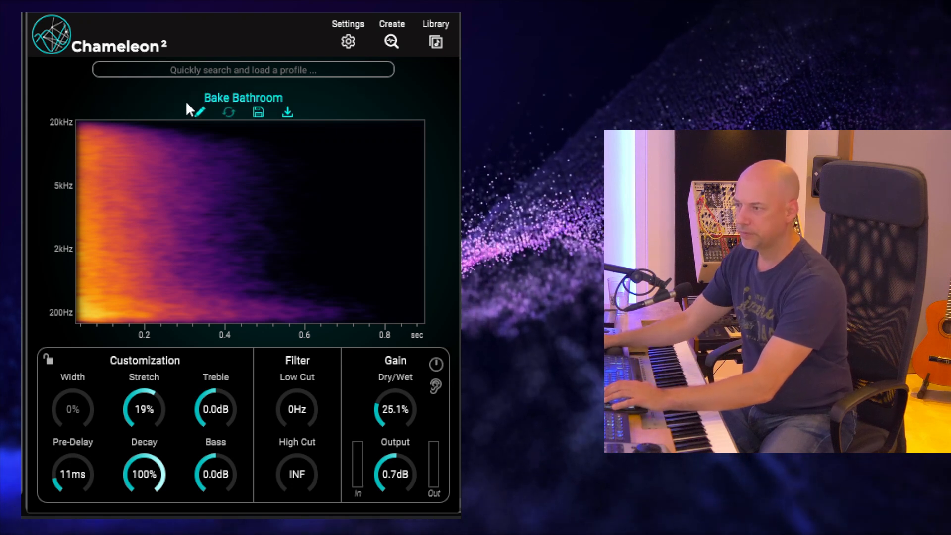
pyautogui.click(258, 112)
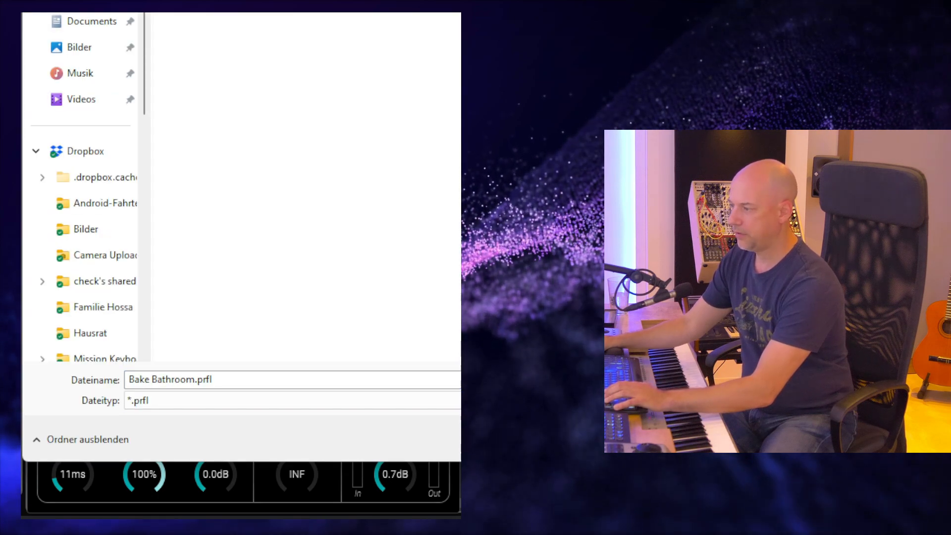
pyautogui.press('Escape')
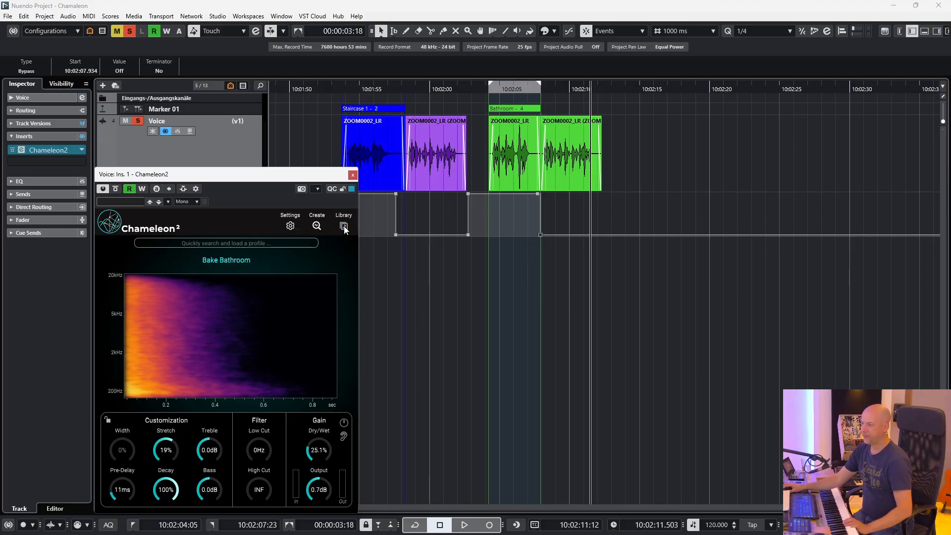
# Open the profile library's Bake folder beside the plug-in window and load Bake Staircade followed by Bake Bathroom.
pyautogui.click(435, 40)
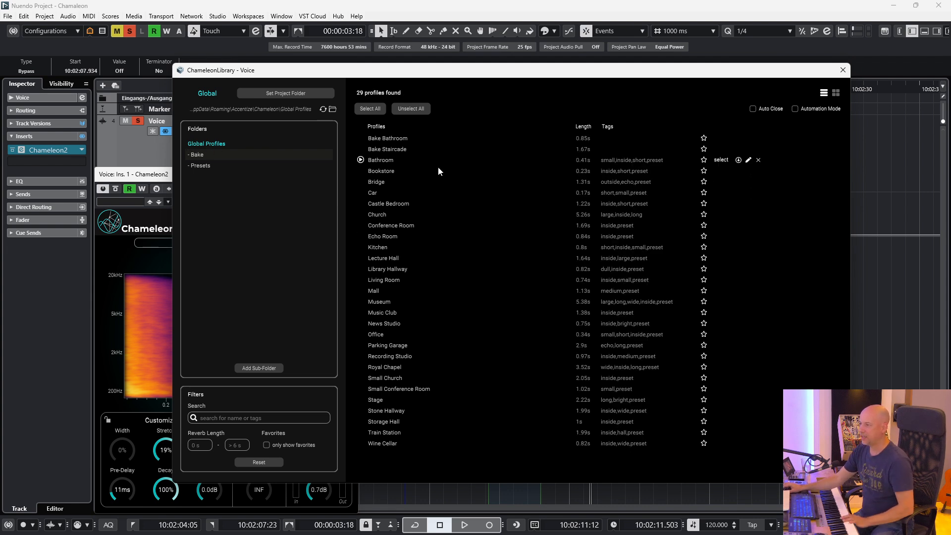
pyautogui.click(203, 163)
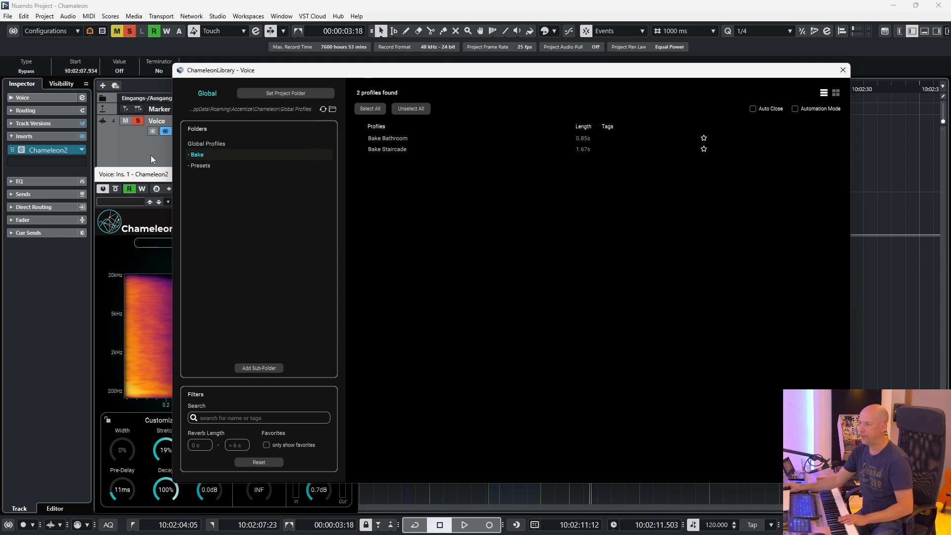
pyautogui.moveTo(146, 178); pyautogui.dragTo(54, 162)
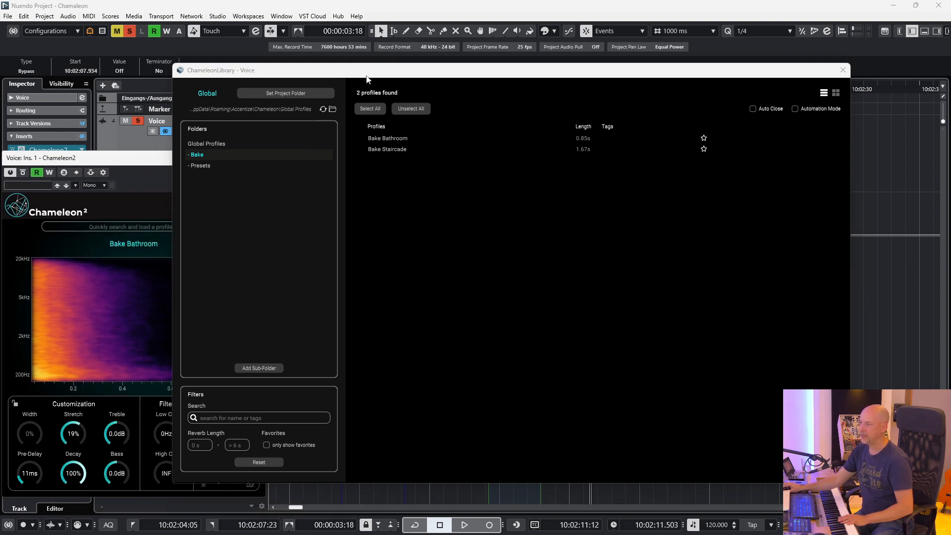
pyautogui.moveTo(367, 79); pyautogui.dragTo(458, 87)
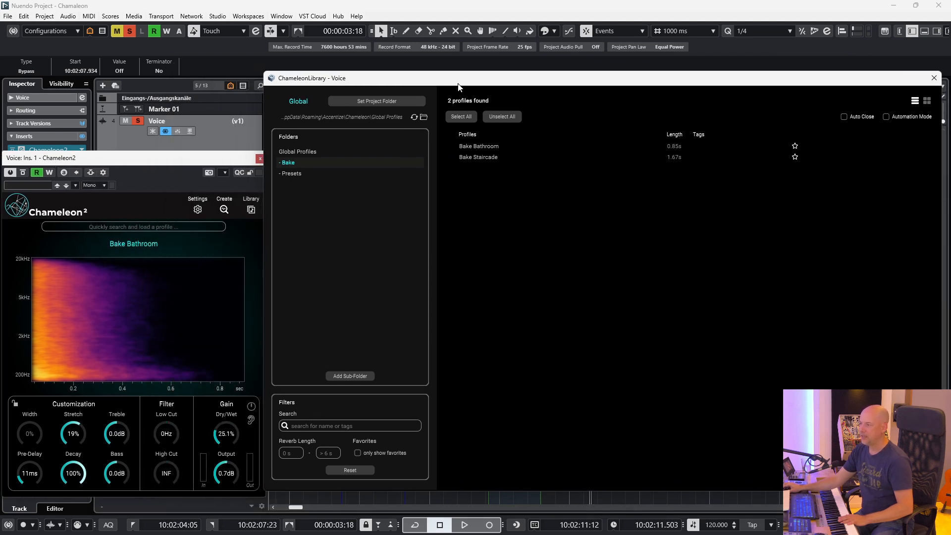
pyautogui.click(451, 157)
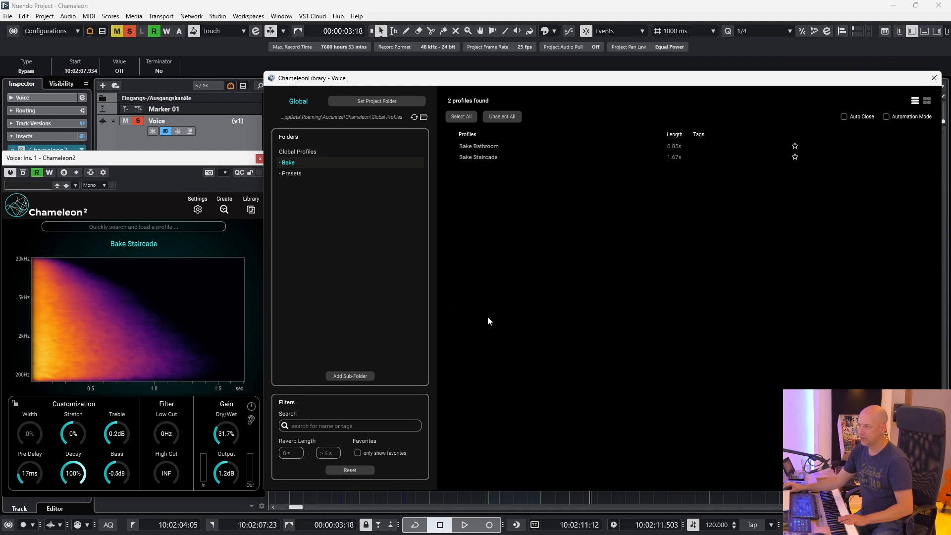
pyautogui.click(451, 146)
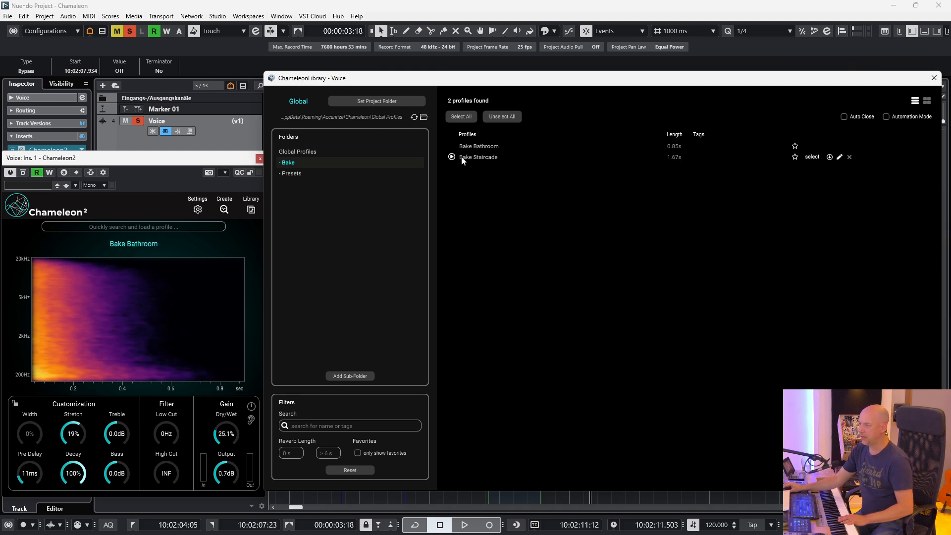
# Add the tag bath to the Bake Bathroom profile in the library and save the profile edit.
pyautogui.moveTo(517, 80); pyautogui.dragTo(366, 79)
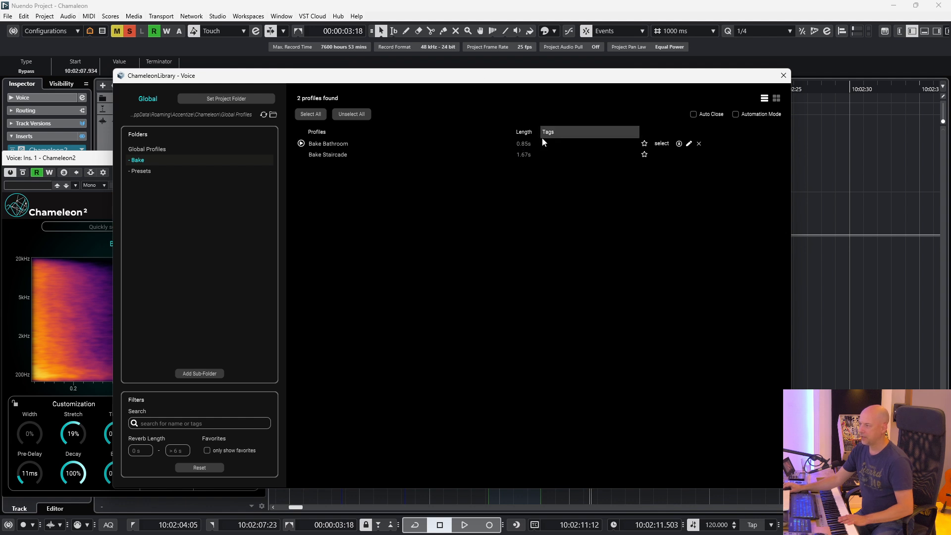
pyautogui.click(689, 144)
pyautogui.click(431, 327)
pyautogui.write('bath')
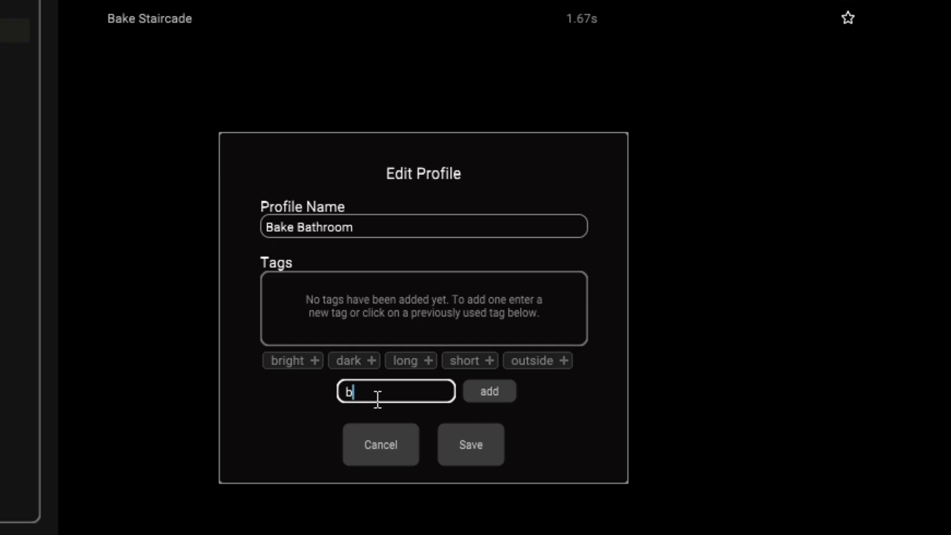
pyautogui.click(498, 390)
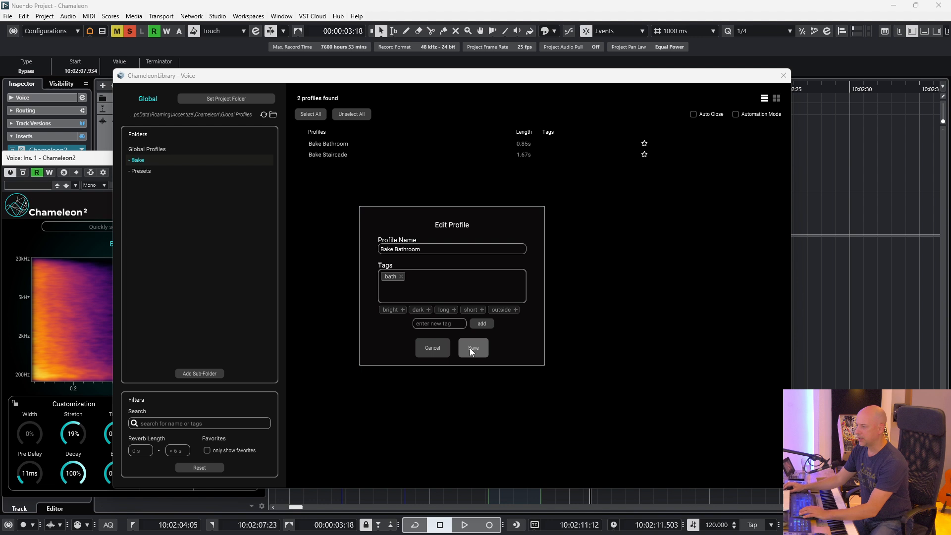
pyautogui.click(453, 442)
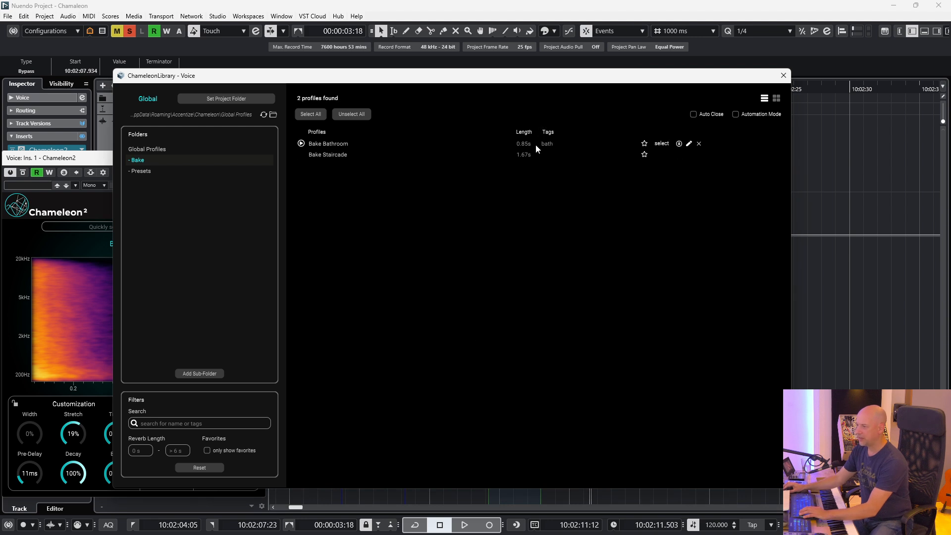
# Inspect the library's search and reverb length filters, and try marking Bake Bathroom as a favorite before unmarking it.
pyautogui.click(150, 424)
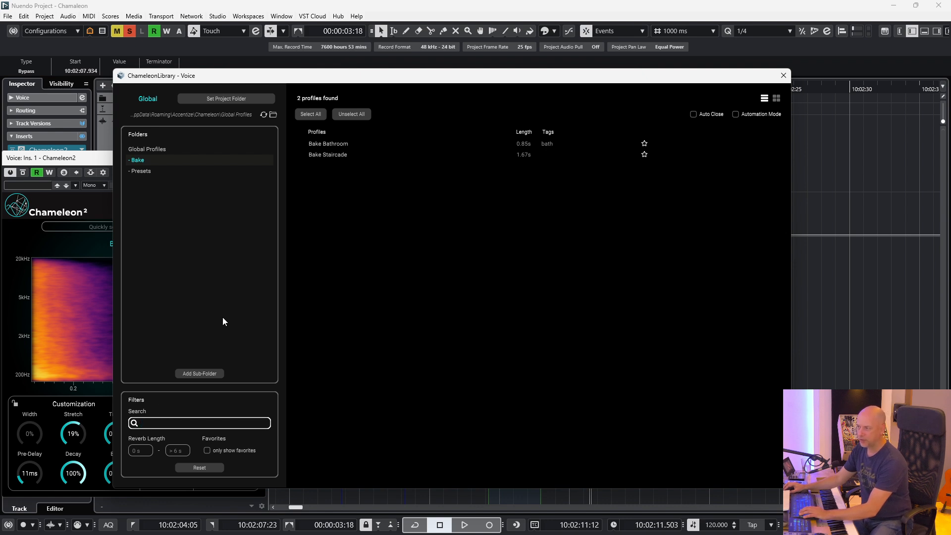
pyautogui.click(146, 448)
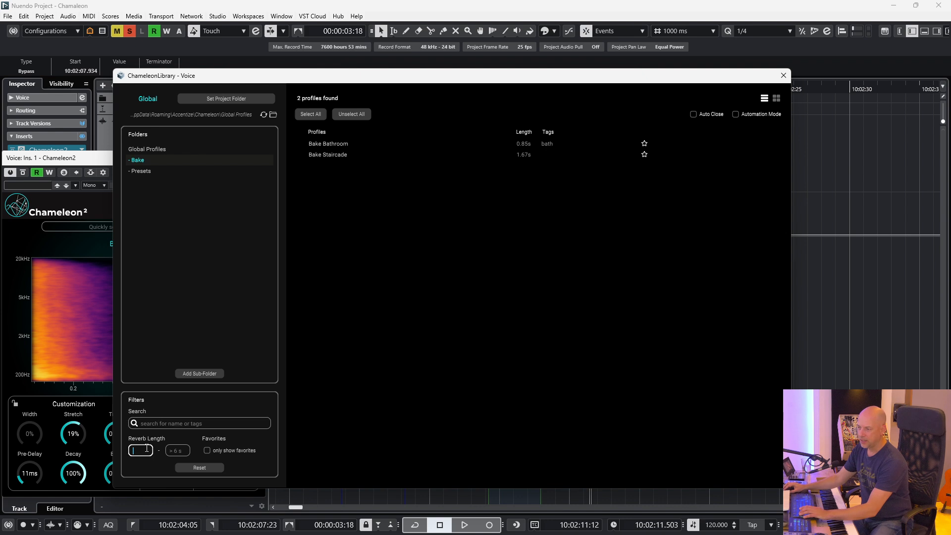
pyautogui.click(178, 451)
pyautogui.click(645, 144)
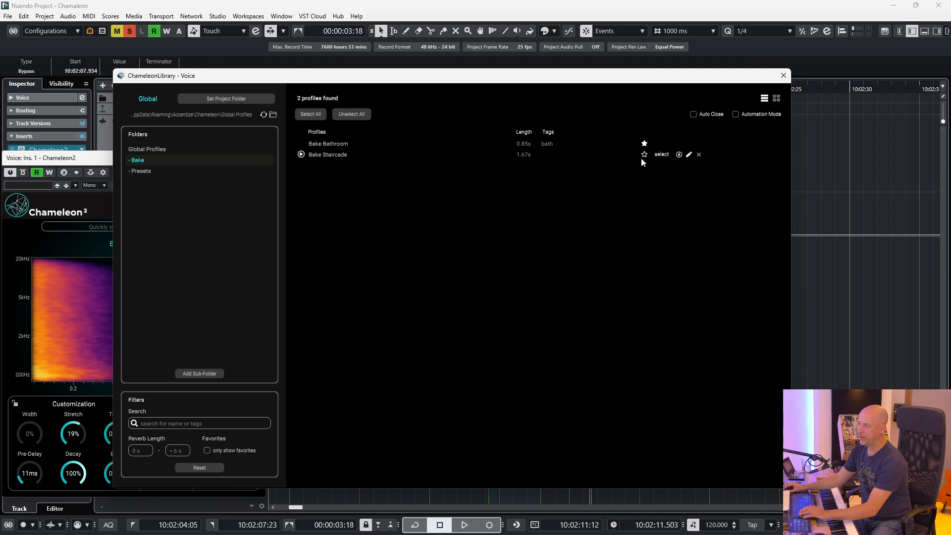
pyautogui.click(644, 144)
pyautogui.click(199, 424)
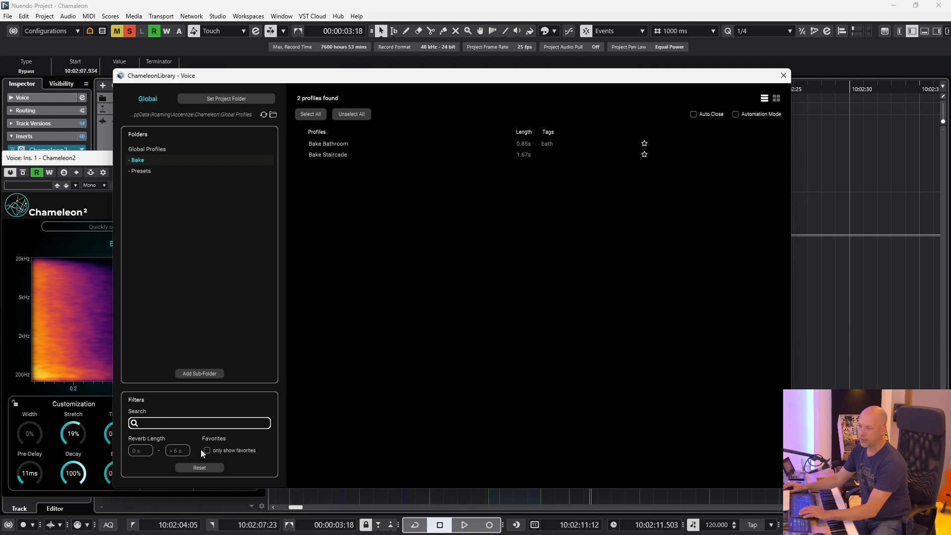
pyautogui.click(138, 173)
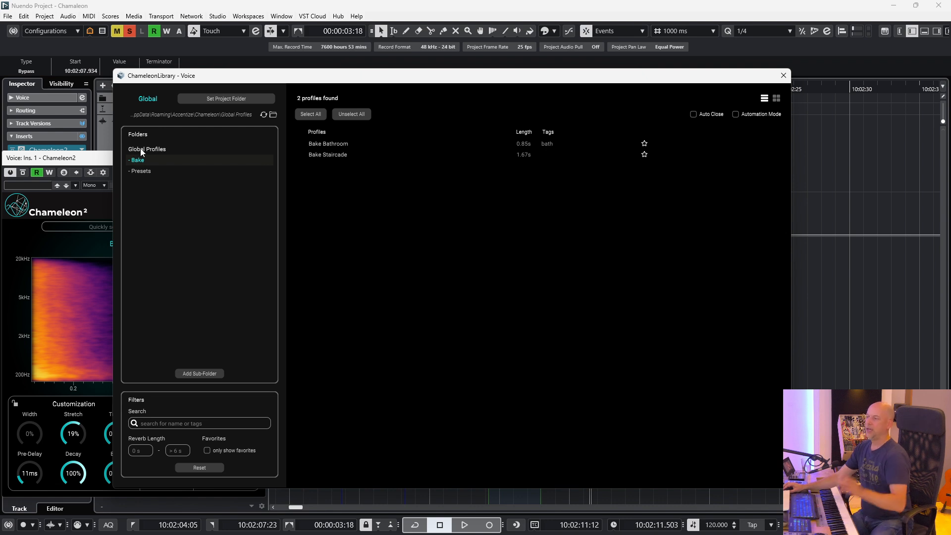
# Close the profile library, place the playhead at about 10:02:00 and reposition the Chameleon2 window below the track controls.
pyautogui.moveTo(361, 79); pyautogui.dragTo(402, 223)
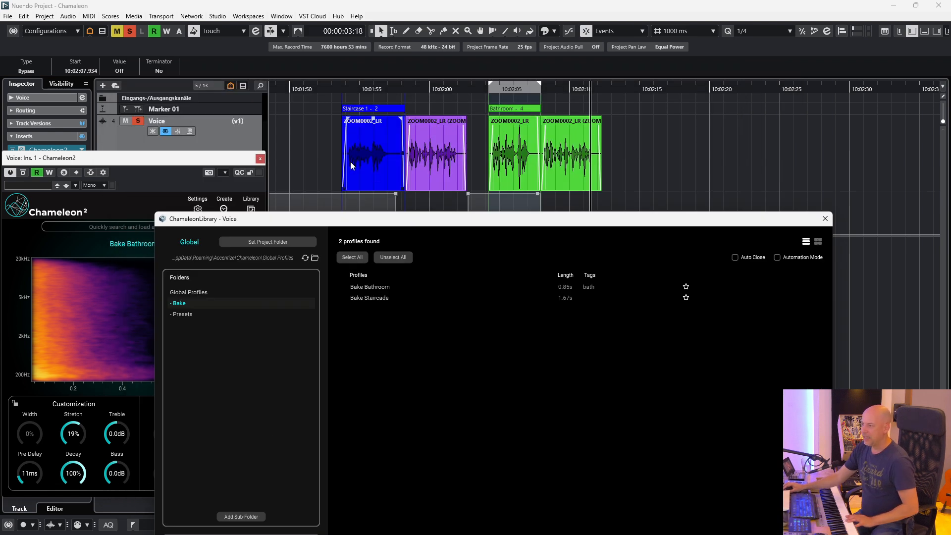
pyautogui.click(338, 86)
pyautogui.moveTo(235, 164); pyautogui.dragTo(276, 236)
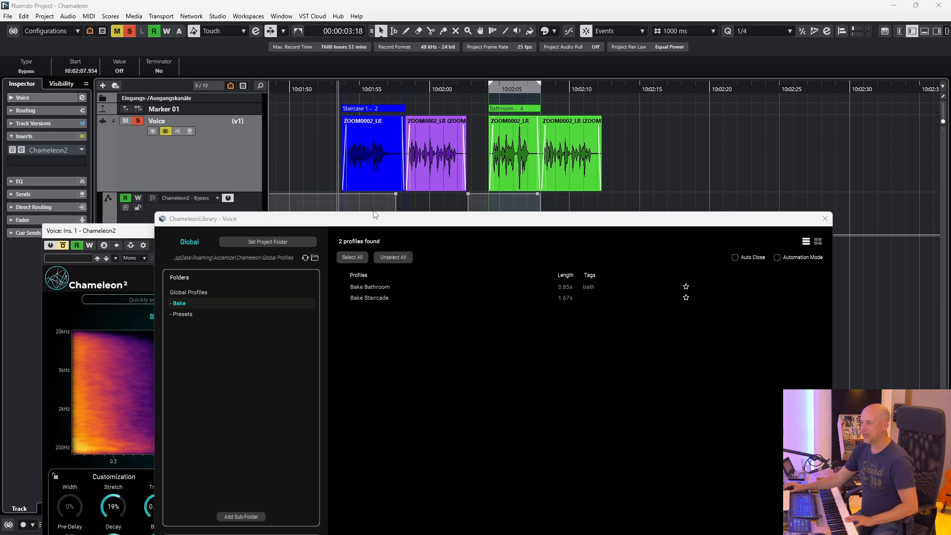
pyautogui.click(824, 218)
pyautogui.moveTo(379, 89); pyautogui.dragTo(442, 96)
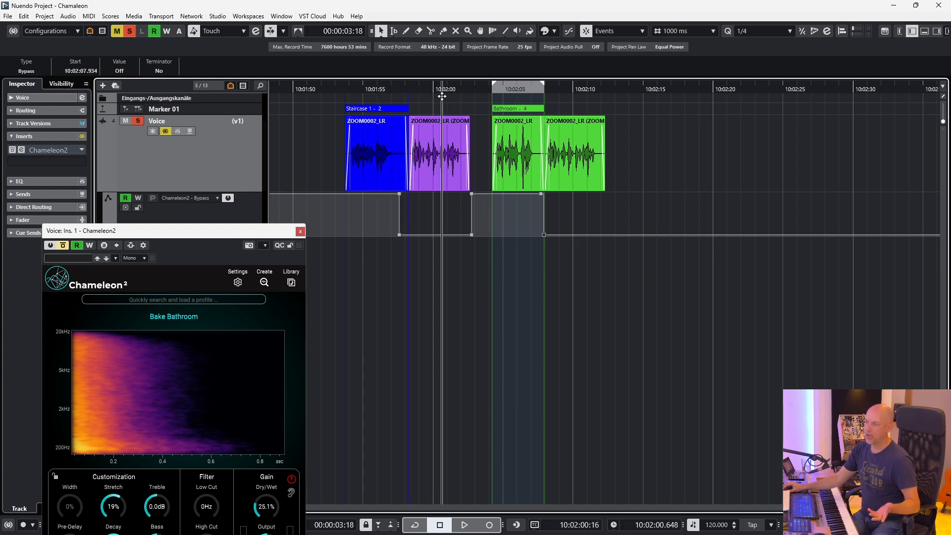
pyautogui.moveTo(243, 228); pyautogui.dragTo(326, 211)
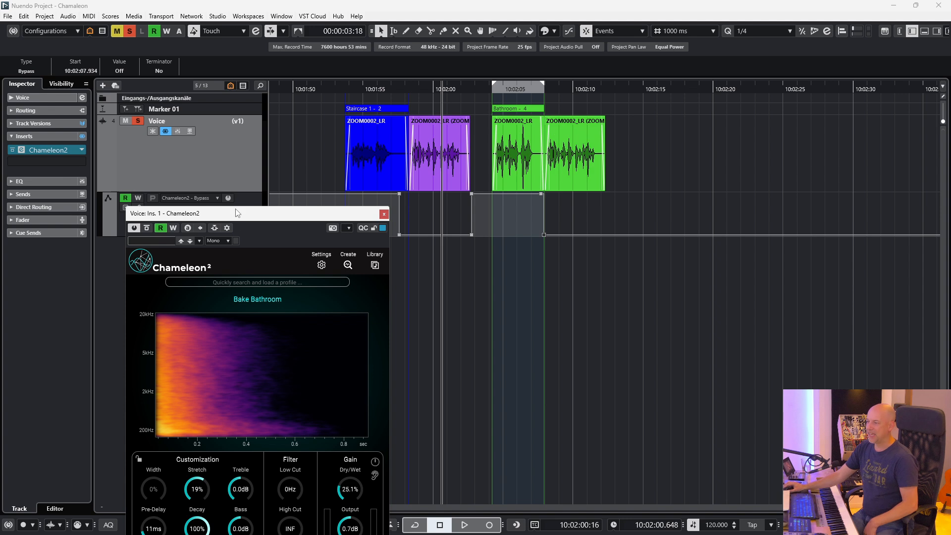
pyautogui.moveTo(244, 213); pyautogui.dragTo(243, 186)
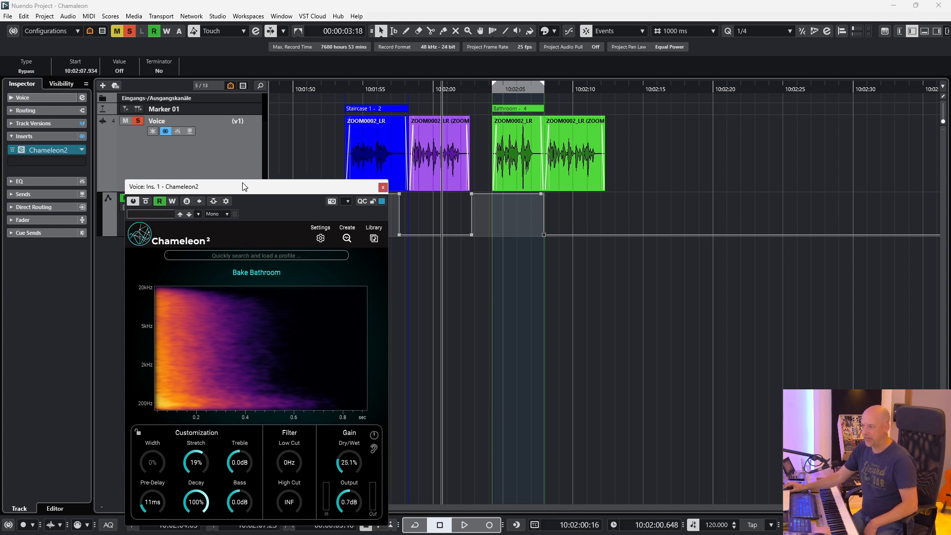
# Select Bake Bathroom and Bake Staircade in the library's Bake folder and load both profiles to automation.
pyautogui.click(374, 239)
pyautogui.moveTo(377, 226); pyautogui.dragTo(400, 149)
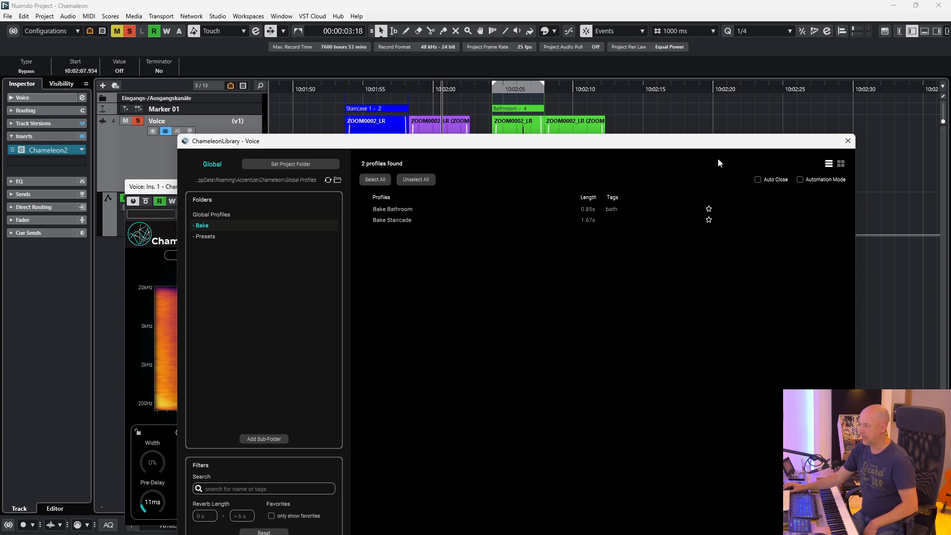
pyautogui.moveTo(715, 141); pyautogui.dragTo(656, 107)
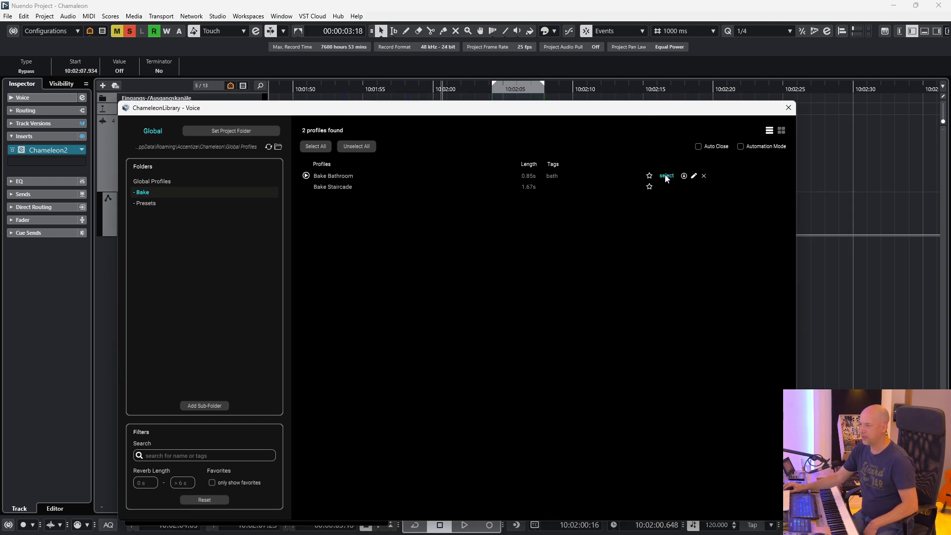
pyautogui.click(667, 176)
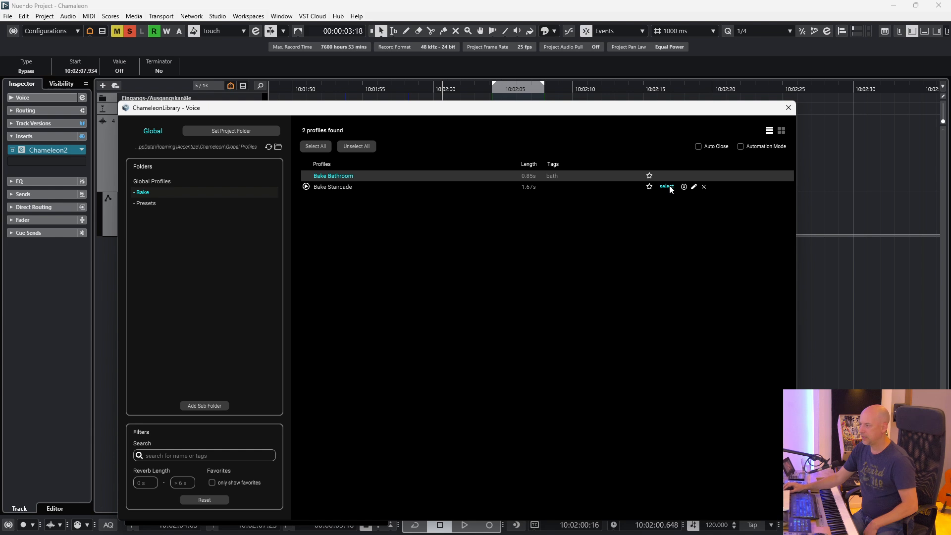
pyautogui.click(667, 187)
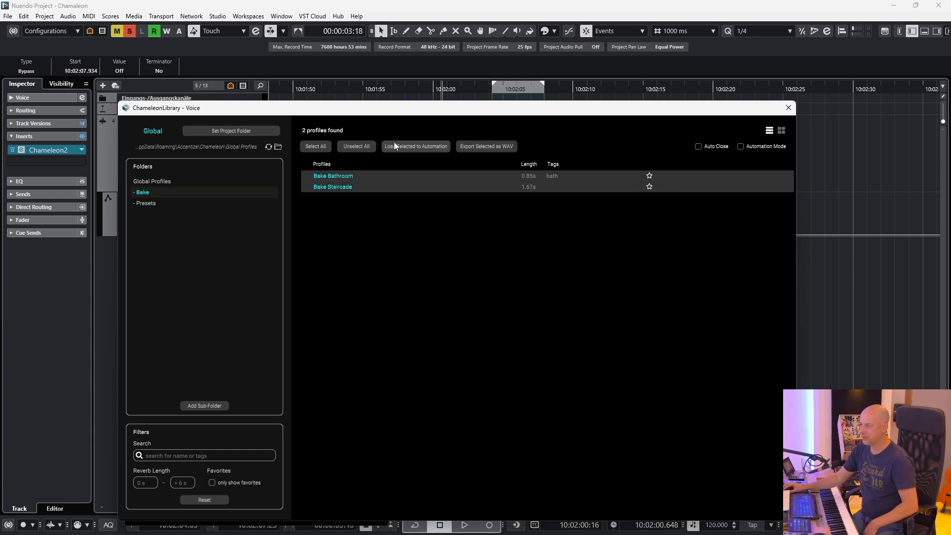
pyautogui.moveTo(427, 117); pyautogui.dragTo(301, 280)
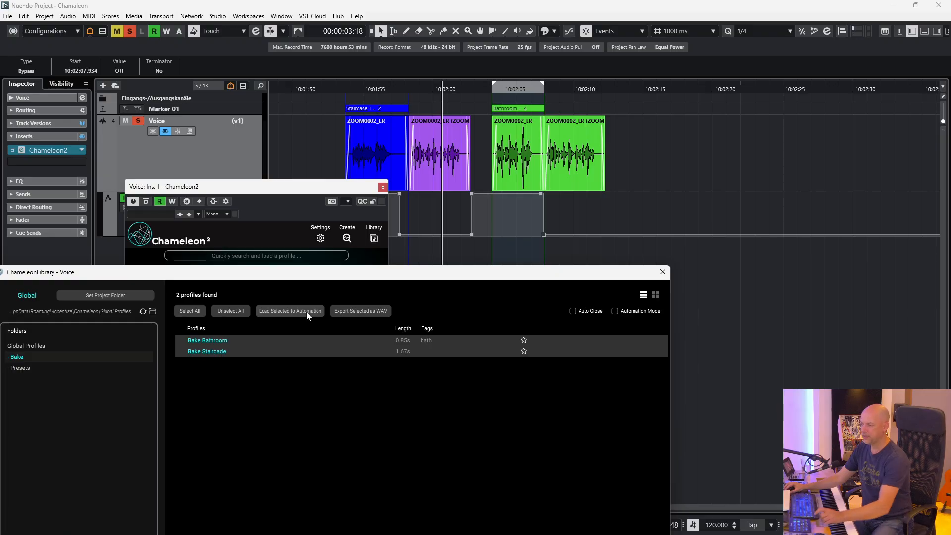
pyautogui.click(373, 180)
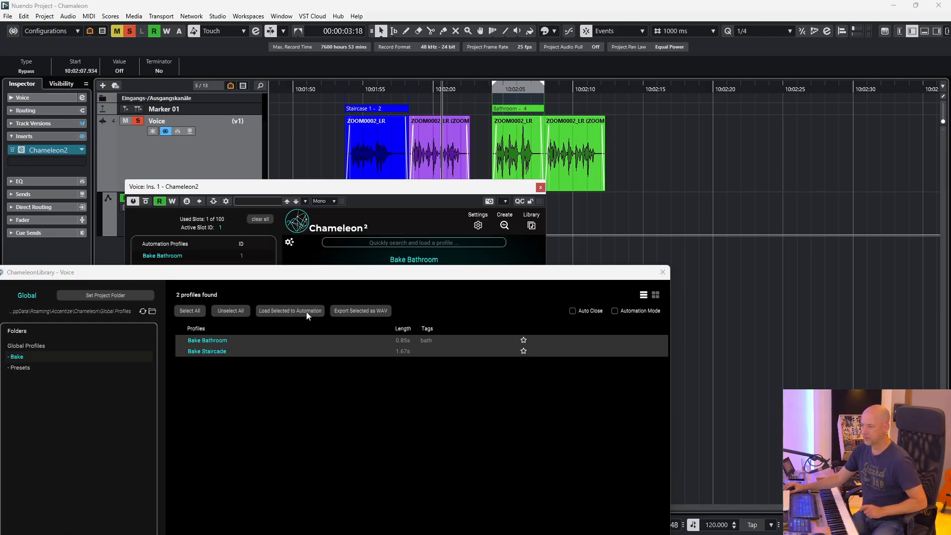
# Arrange the library beside the plug-in and remove the duplicate Bake Bathroom profile from automation slot 1.
pyautogui.moveTo(322, 272); pyautogui.dragTo(655, 161)
pyautogui.moveTo(195, 188); pyautogui.dragTo(160, 255)
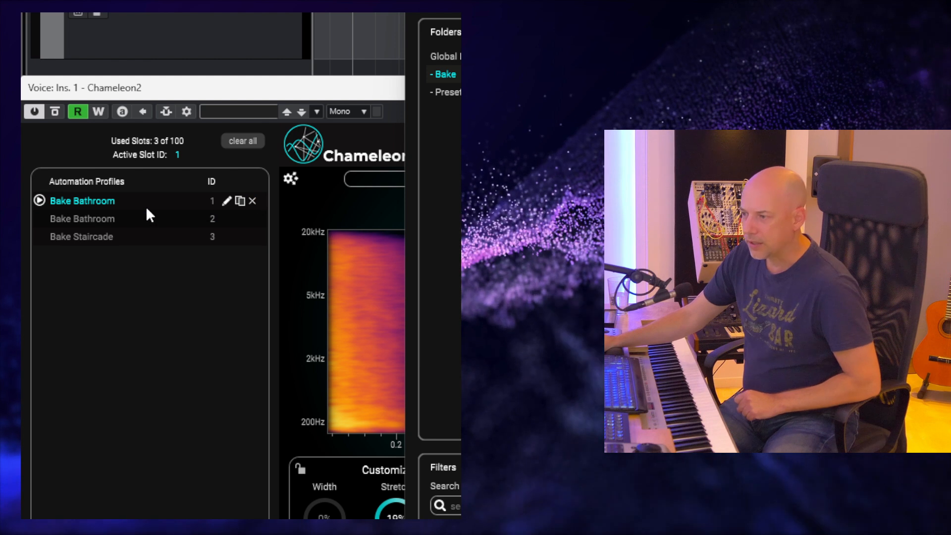
pyautogui.click(253, 200)
pyautogui.click(322, 408)
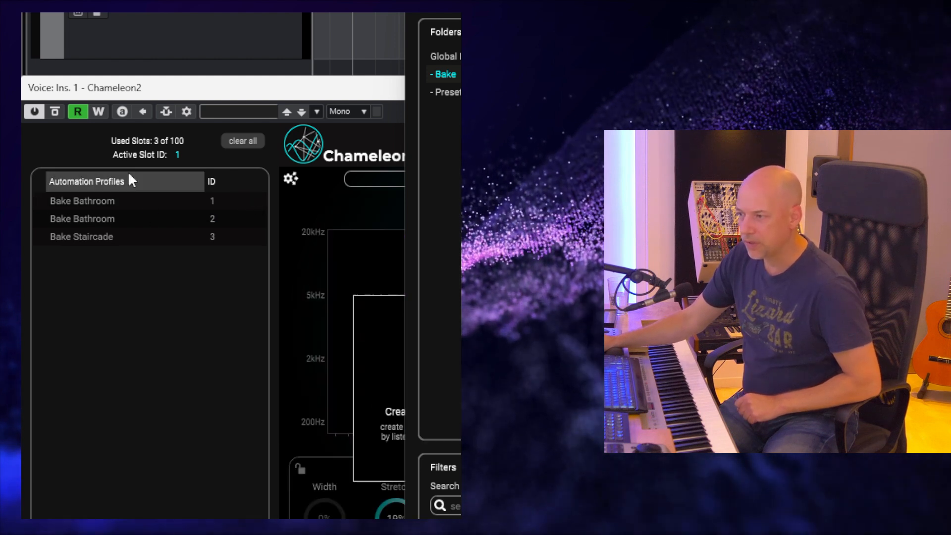
# Move Bake Bathroom to automation slot 1 and Bake Staircade to slot 2.
pyautogui.click(211, 200)
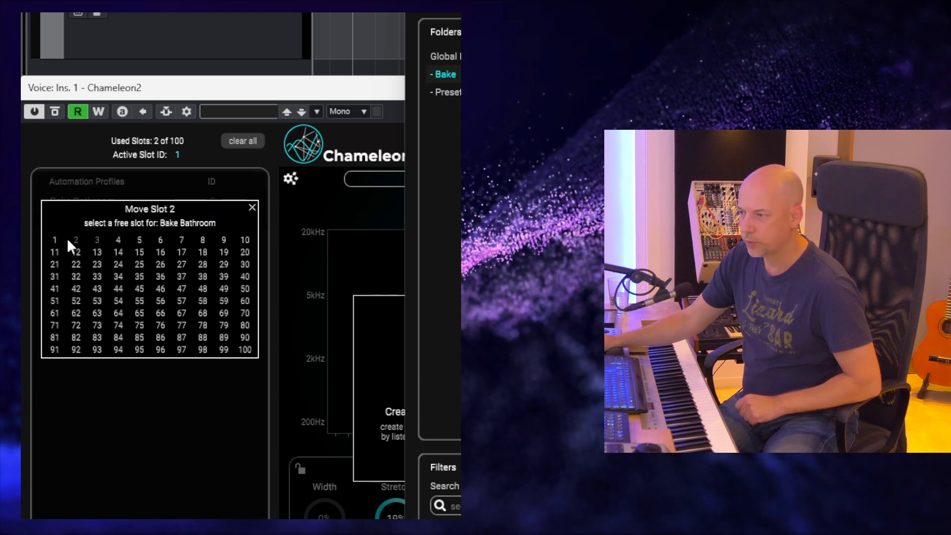
pyautogui.click(55, 240)
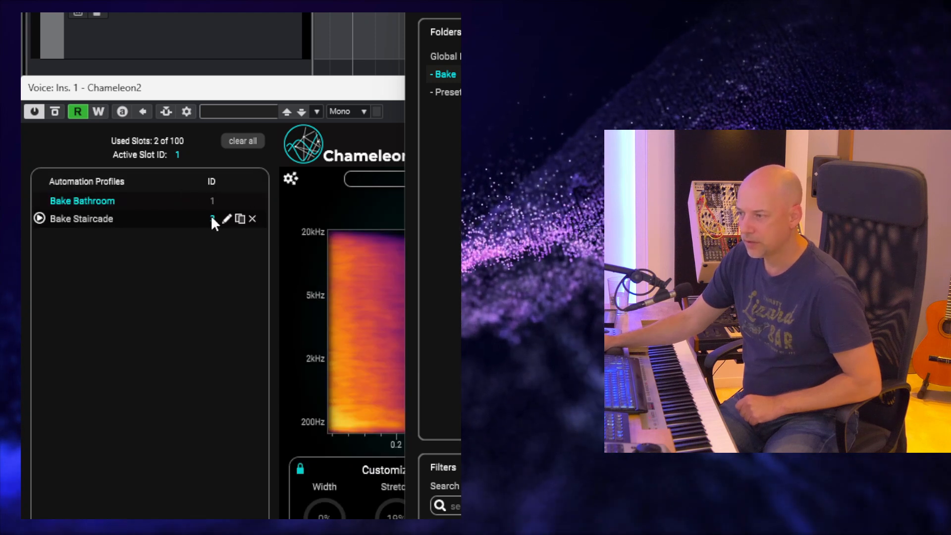
pyautogui.click(212, 219)
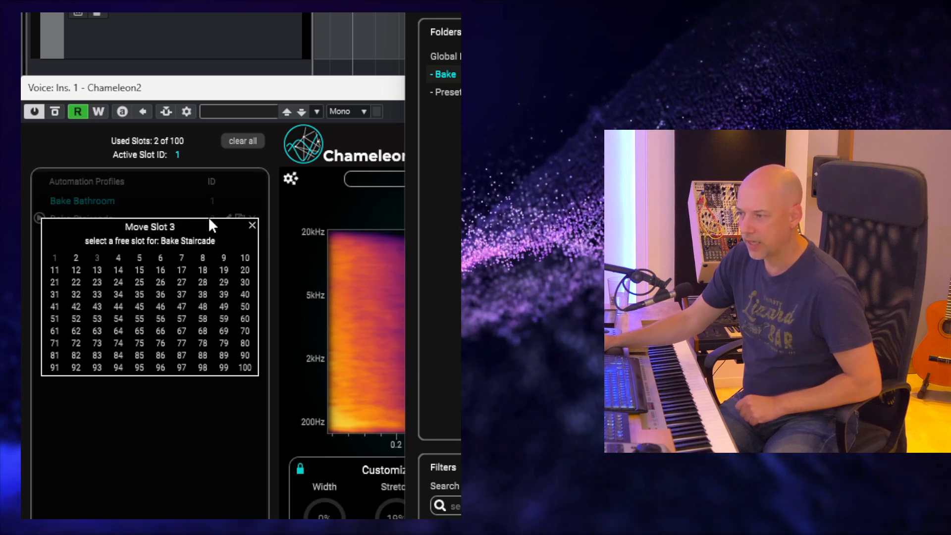
pyautogui.click(74, 254)
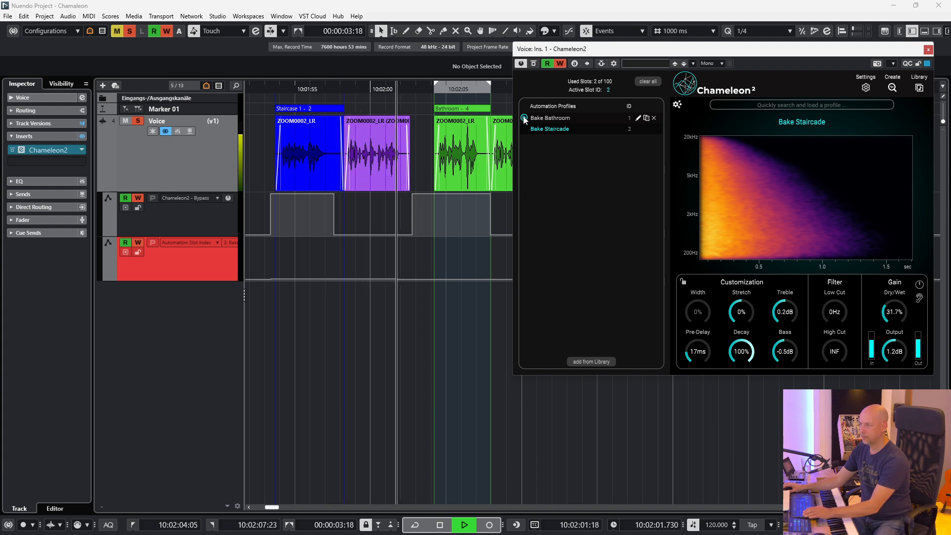
# Write the switch to Bake Bathroom as automation during playback, turn off automation writing and stop playback.
pyautogui.click(524, 119)
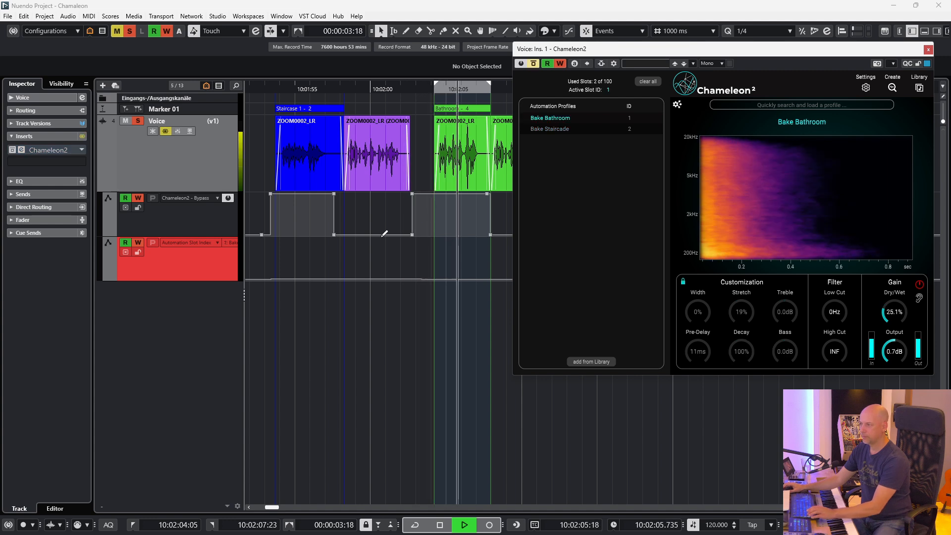
pyautogui.press('f')
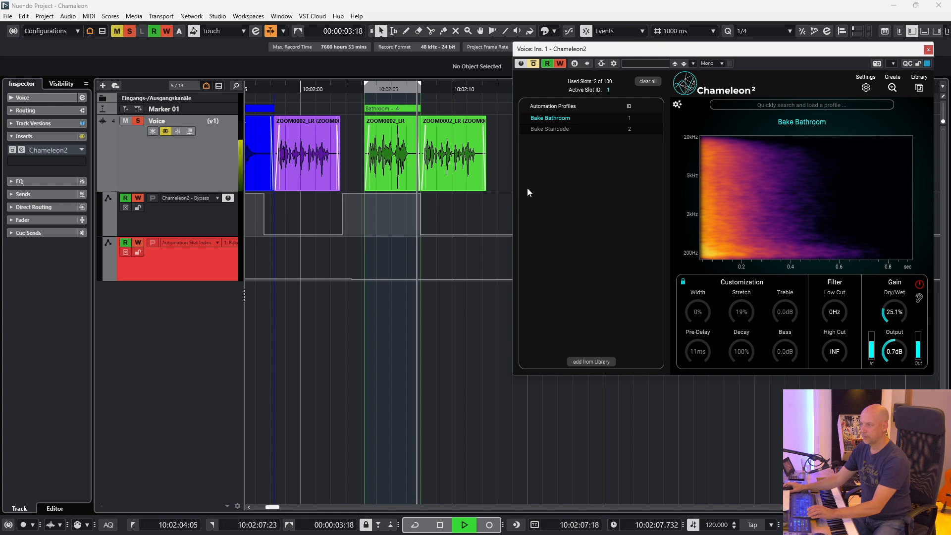
pyautogui.click(560, 63)
pyautogui.press('space')
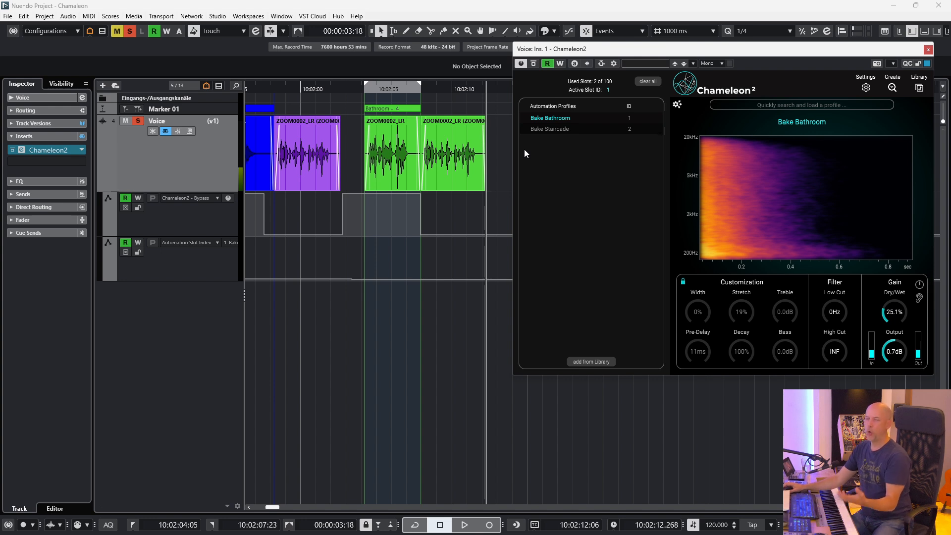
# Return the playhead to the staircase clip, enlarge the Automation Slot Index lane and select its automation point at 10:01:53.
pyautogui.hscroll(-2, 388, 218)
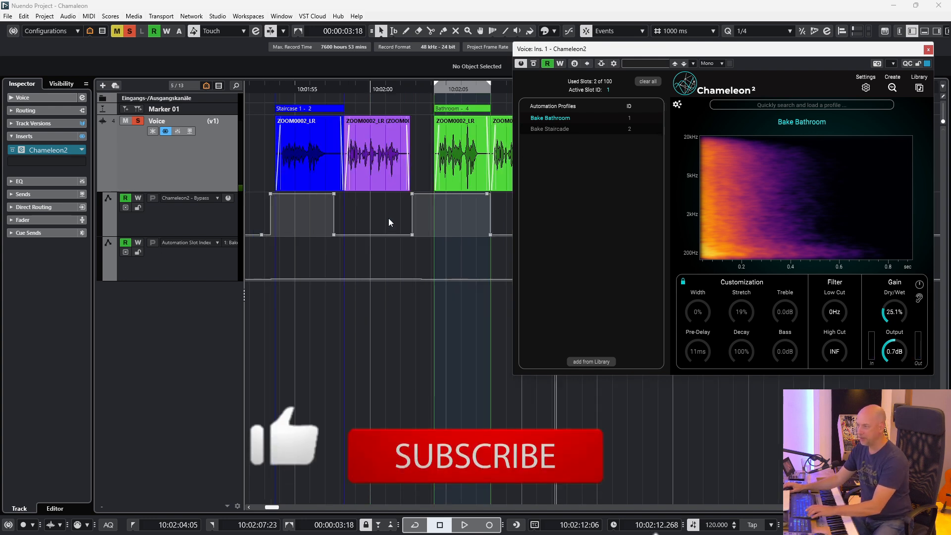
pyautogui.click(283, 93)
pyautogui.click(185, 271)
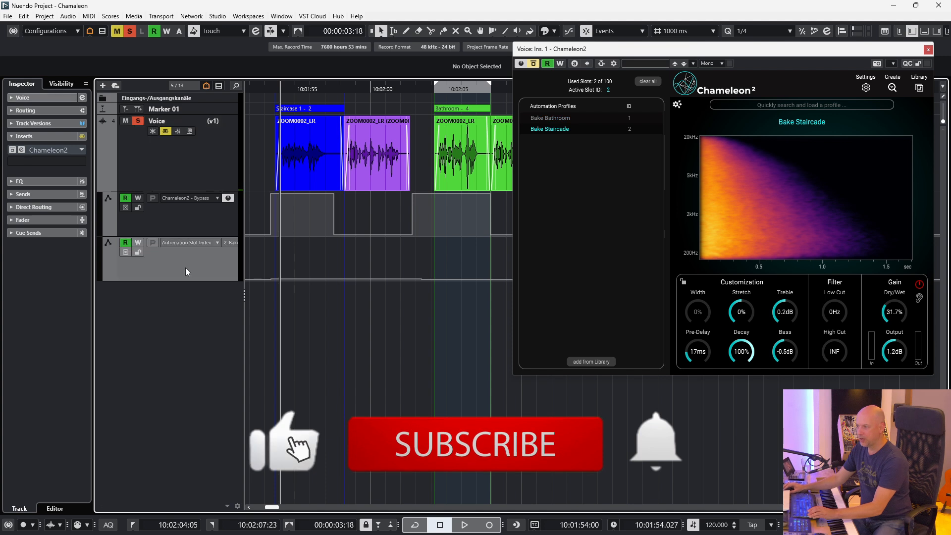
pyautogui.moveTo(206, 281); pyautogui.dragTo(208, 433)
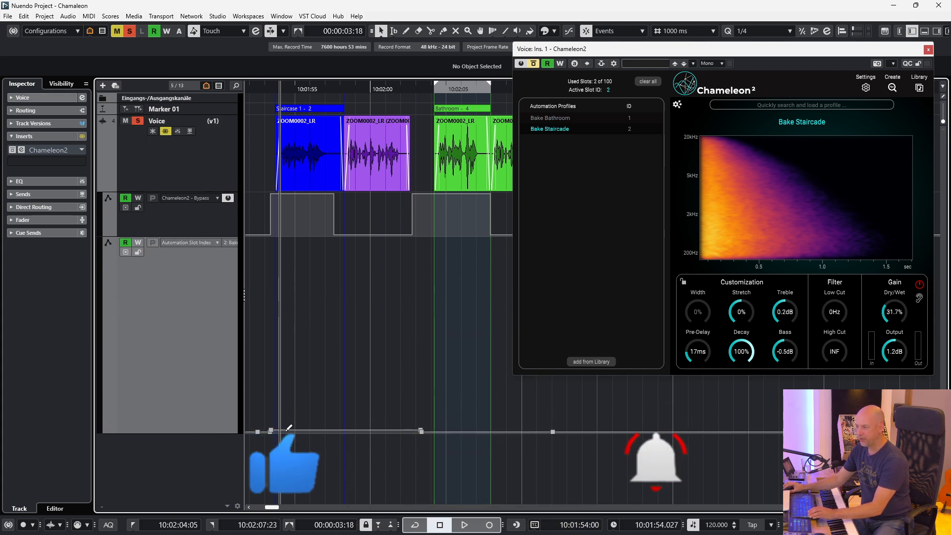
pyautogui.click(271, 431)
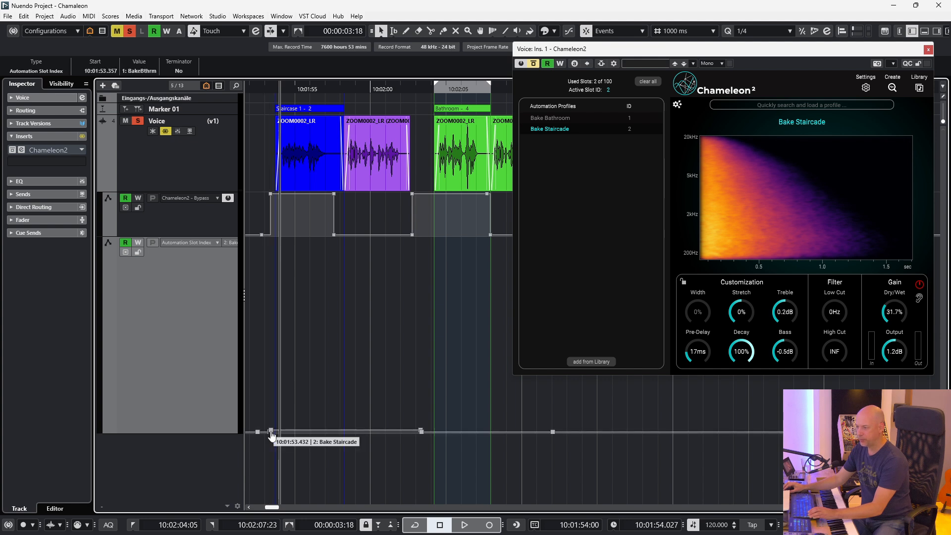
# Examine Bake Staircade's slot picker in the plug-in and the profile list offered for the selected automation point's value.
pyautogui.moveTo(628, 130)
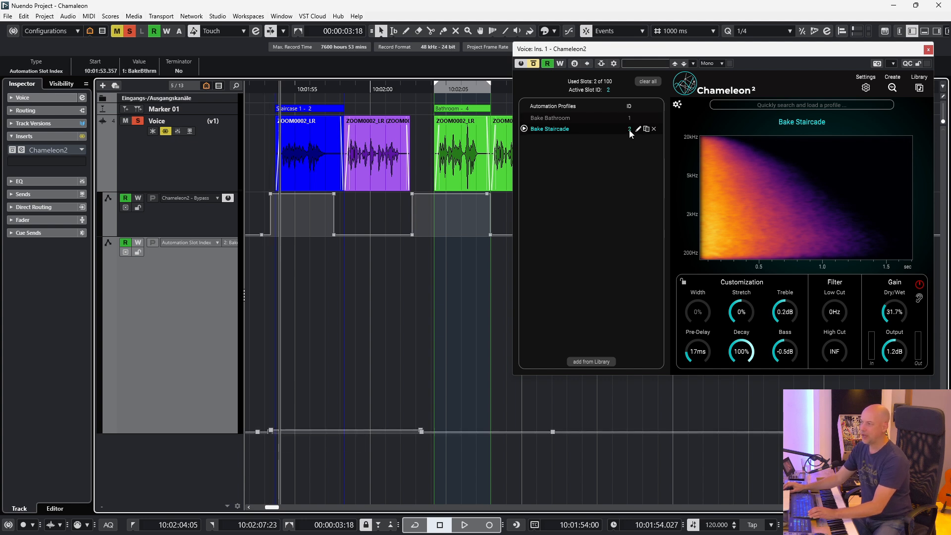
pyautogui.moveTo(597, 56); pyautogui.dragTo(450, 61)
pyautogui.click(478, 133)
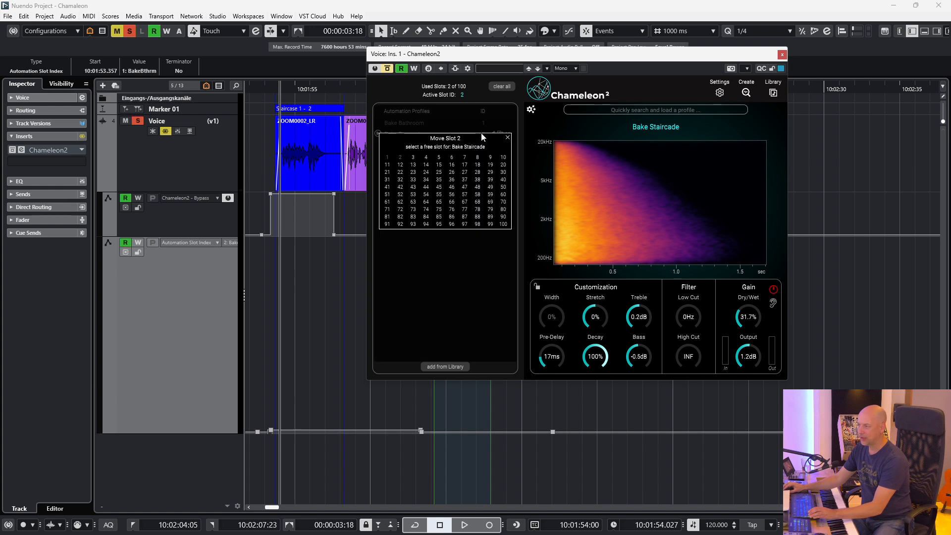
pyautogui.click(458, 246)
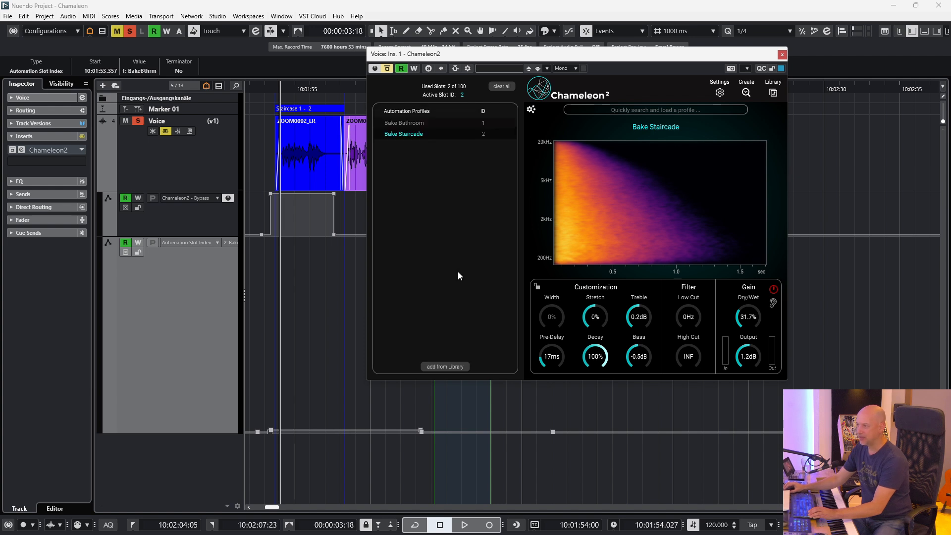
pyautogui.click(781, 54)
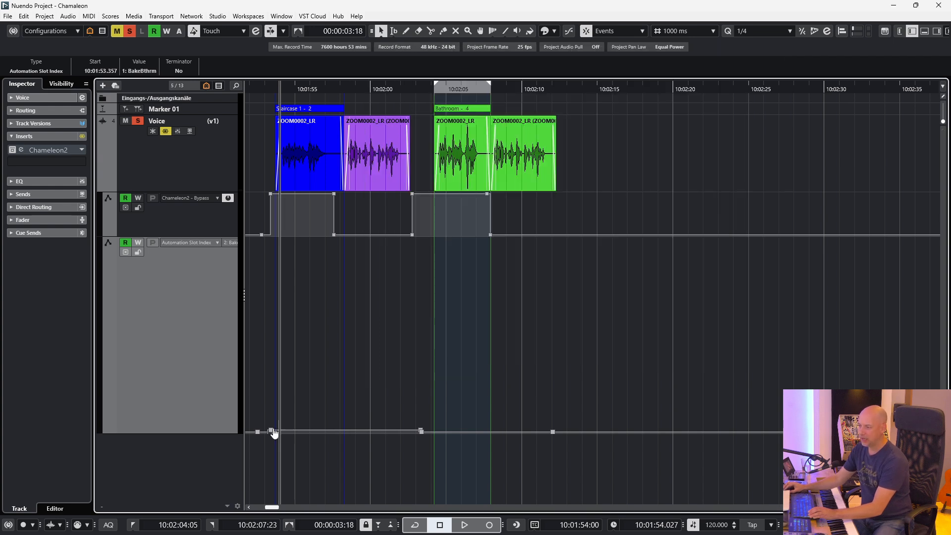
pyautogui.click(139, 72)
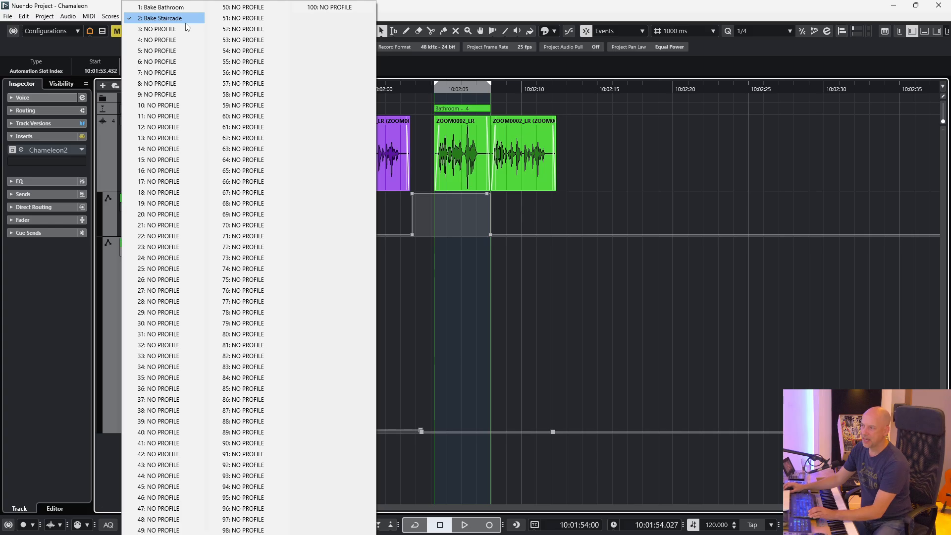
pyautogui.click(304, 52)
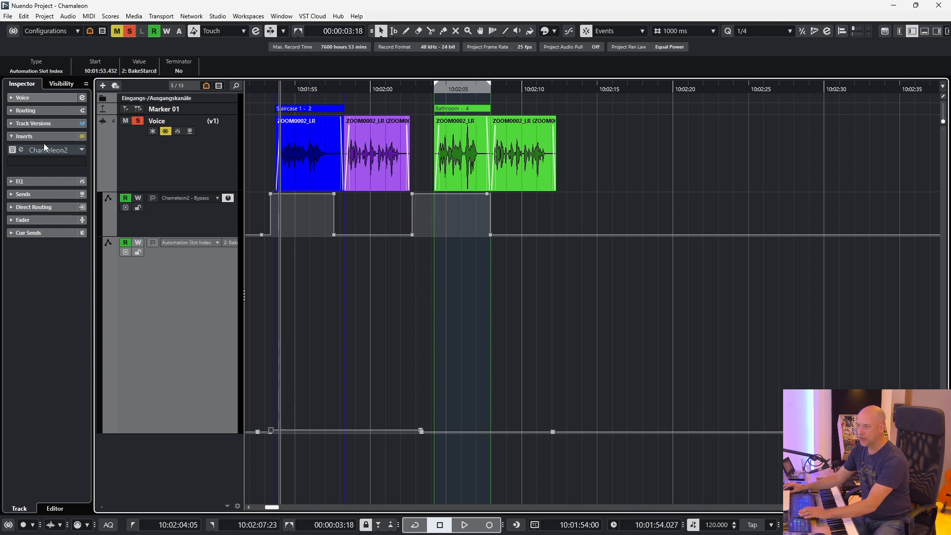
# Reopen Chameleon2 and its profile library, and turn on Automation Mode.
pyautogui.click(24, 153)
pyautogui.click(24, 152)
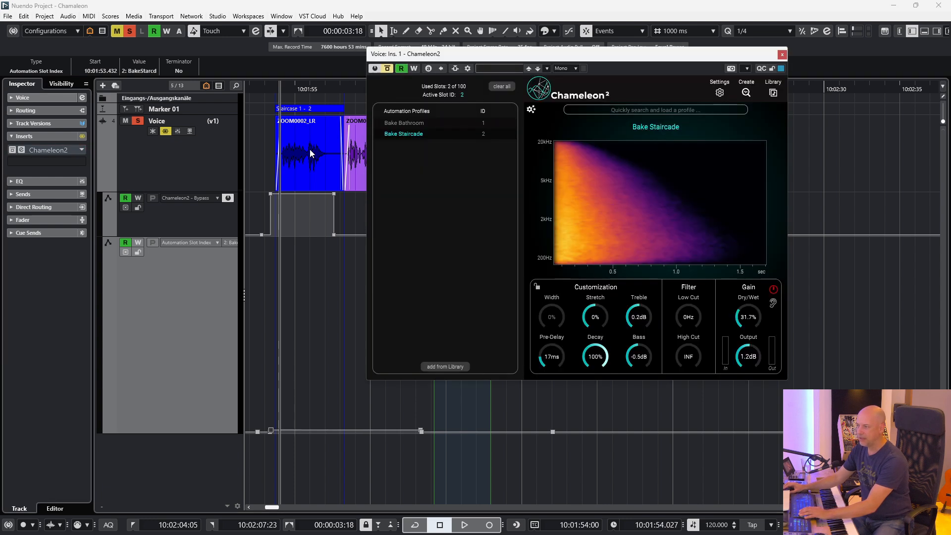
pyautogui.moveTo(449, 58); pyautogui.dragTo(264, 102)
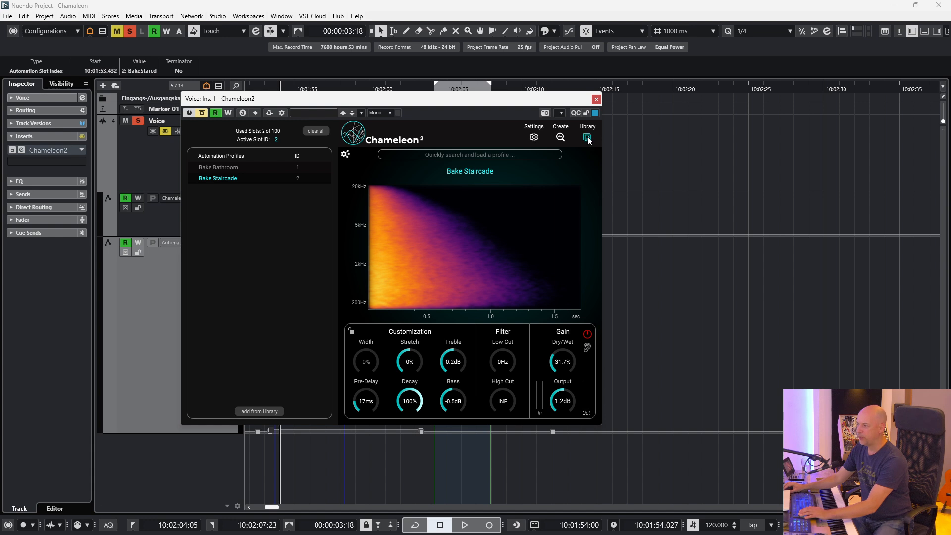
pyautogui.click(587, 138)
pyautogui.moveTo(549, 153); pyautogui.dragTo(527, 82)
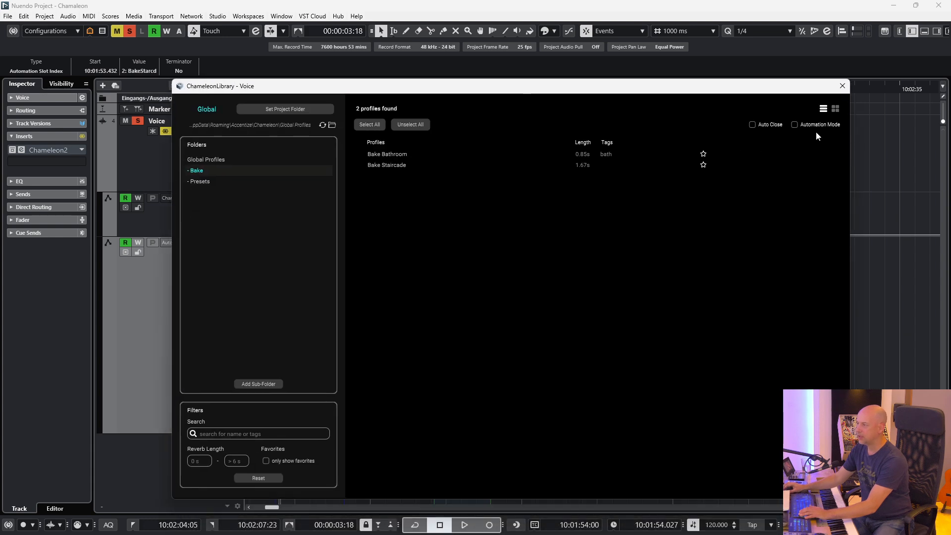
pyautogui.click(795, 125)
pyautogui.click(510, 325)
# Add the Car and Kitchen profiles from the Presets folder to the automation slots, with the plug-in and library side by side.
pyautogui.click(203, 181)
pyautogui.moveTo(291, 95); pyautogui.dragTo(442, 117)
pyautogui.moveTo(265, 99); pyautogui.dragTo(104, 142)
pyautogui.moveTo(564, 111); pyautogui.dragTo(524, 90)
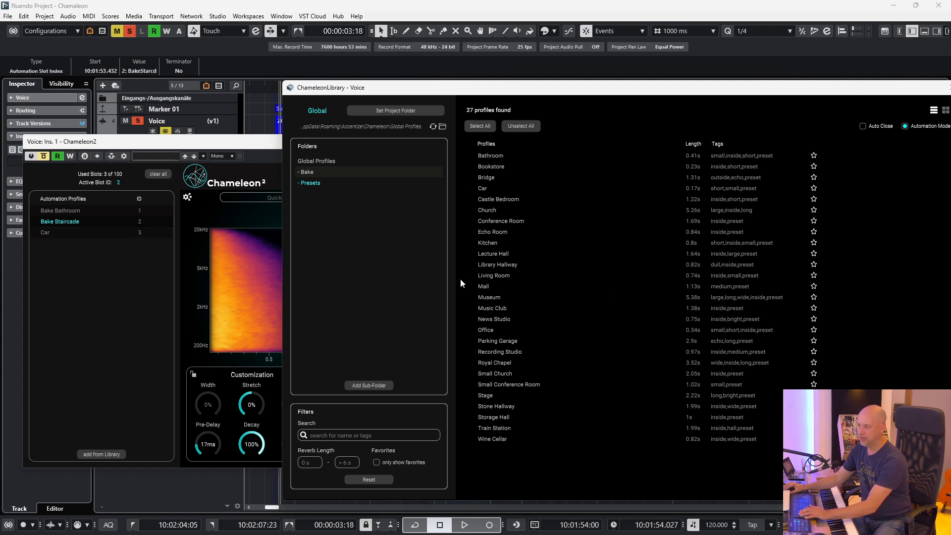
pyautogui.click(470, 243)
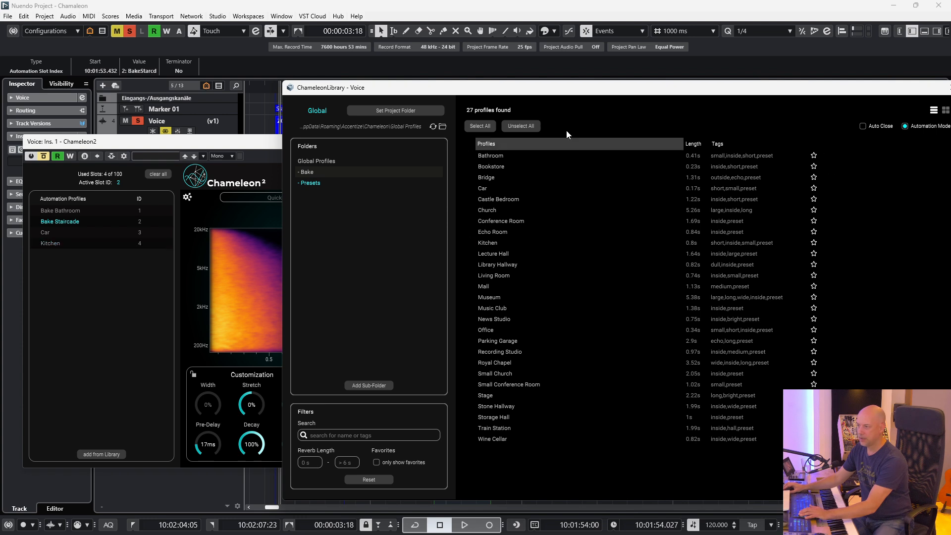
# Capture a new reverb profile from the green bathroom voice recording in Chameleon2 and apply it to the plug-in.
pyautogui.moveTo(576, 94); pyautogui.dragTo(535, 266)
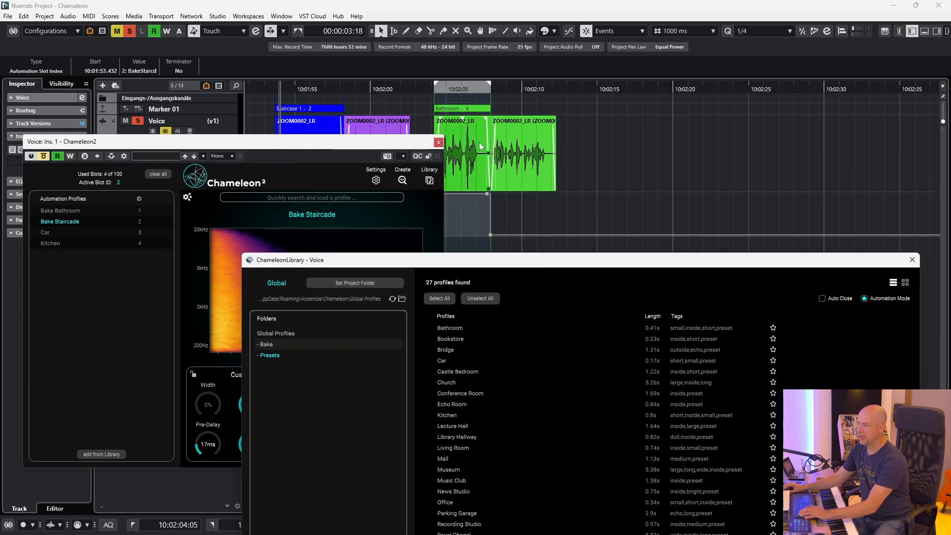
pyautogui.click(481, 146)
pyautogui.moveTo(397, 145); pyautogui.dragTo(381, 161)
pyautogui.click(389, 163)
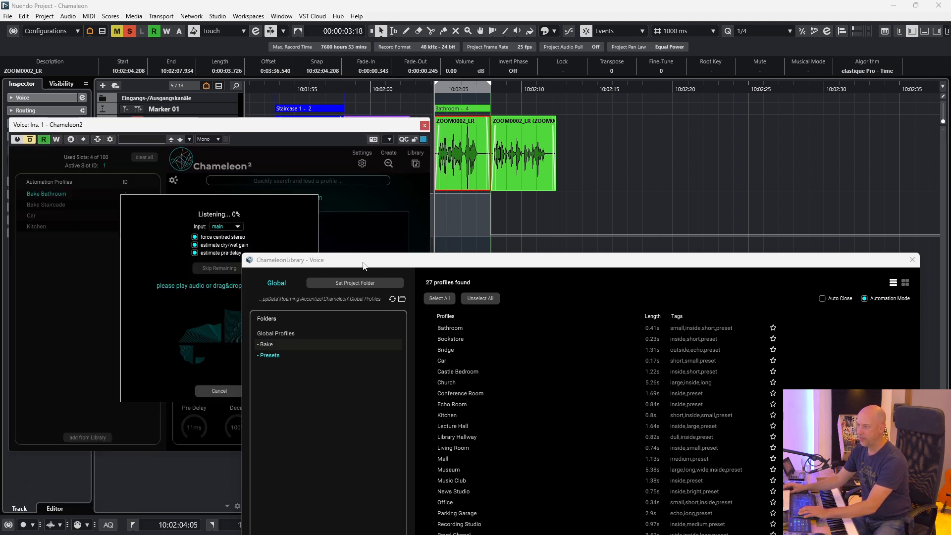
pyautogui.moveTo(363, 261); pyautogui.dragTo(614, 254)
pyautogui.click(463, 297)
pyautogui.press('space')
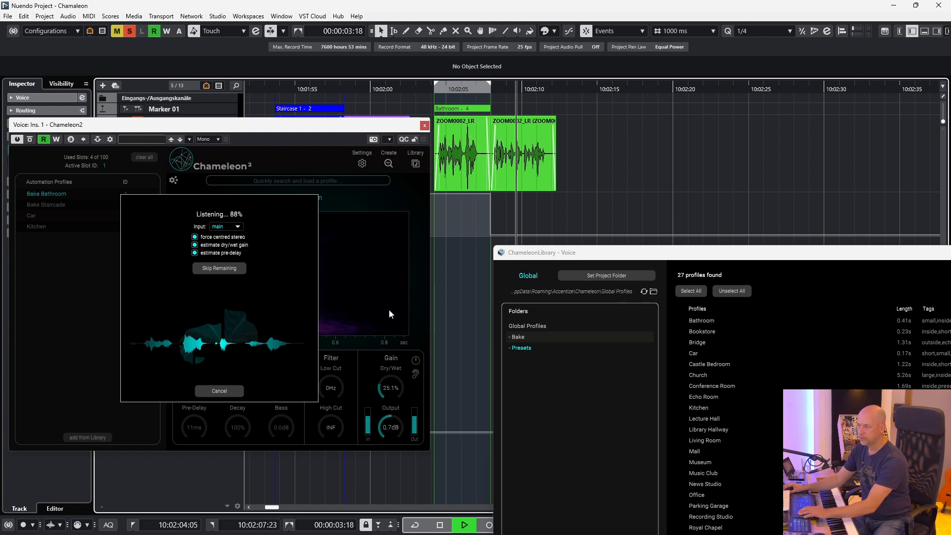
pyautogui.press('space')
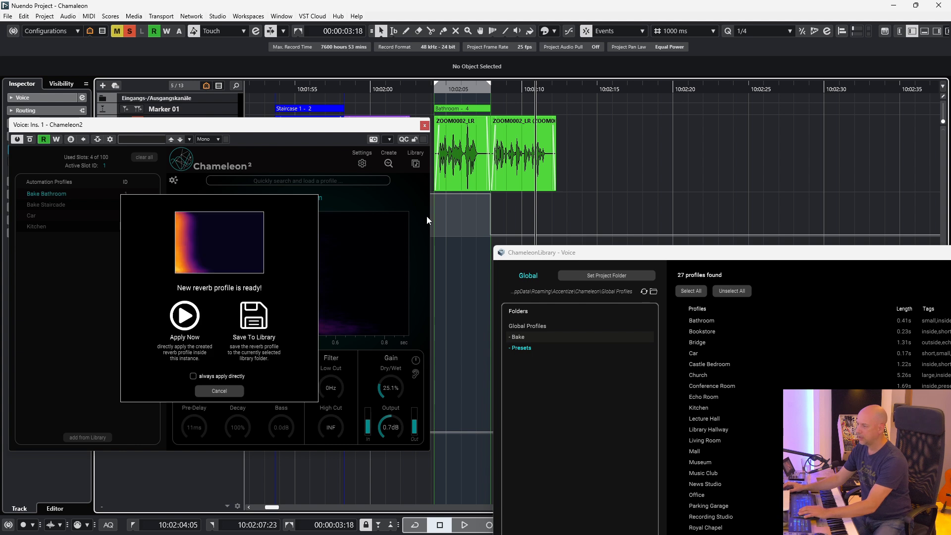
pyautogui.click(184, 316)
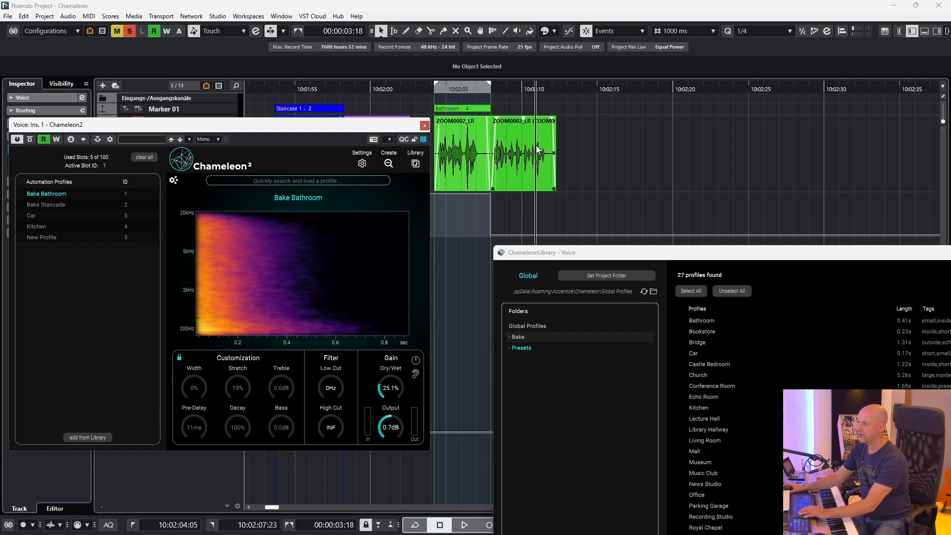
# Close Chameleon2 and its library, and set the locators around the purple dry voice clip.
pyautogui.click(424, 126)
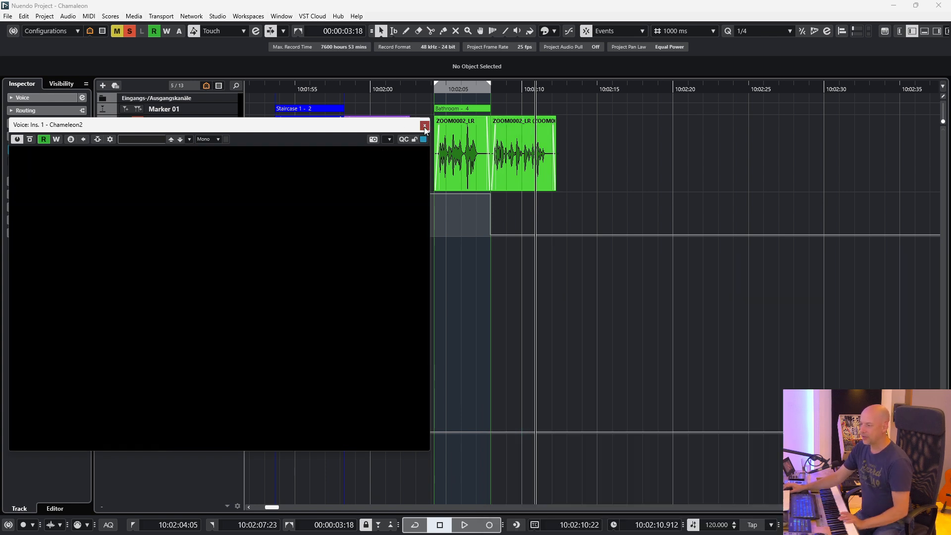
pyautogui.click(381, 159)
pyautogui.press('p')
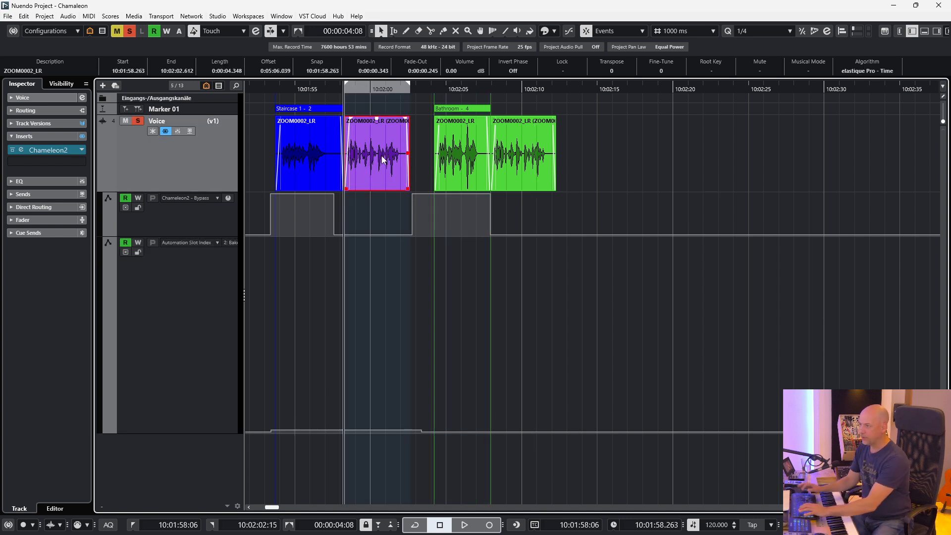
pyautogui.click(290, 145)
pyautogui.click(362, 149)
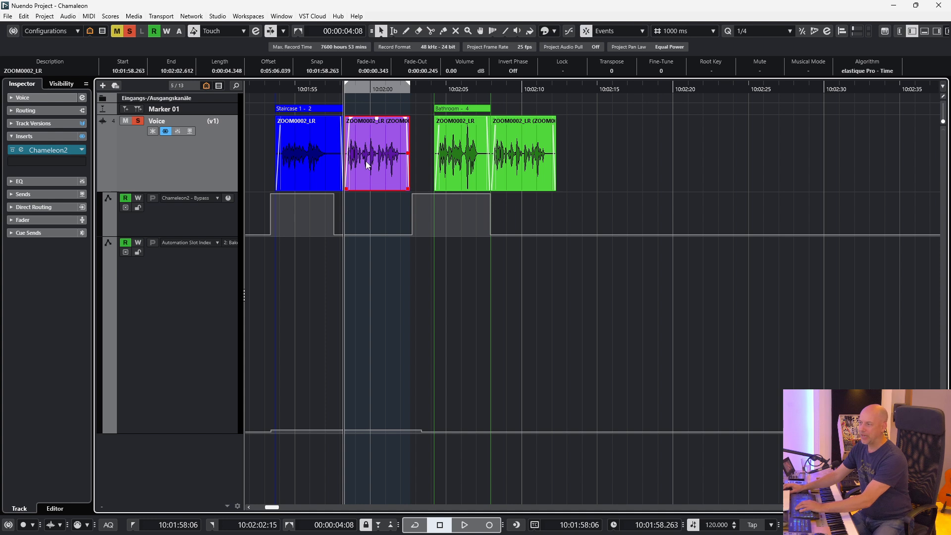
# Move Chameleon2 from the Voice track's inserts into the purple clip's Direct Offline Processing, using the Bake Staircade profile.
pyautogui.press('F7')
pyautogui.moveTo(46, 148); pyautogui.dragTo(177, 152)
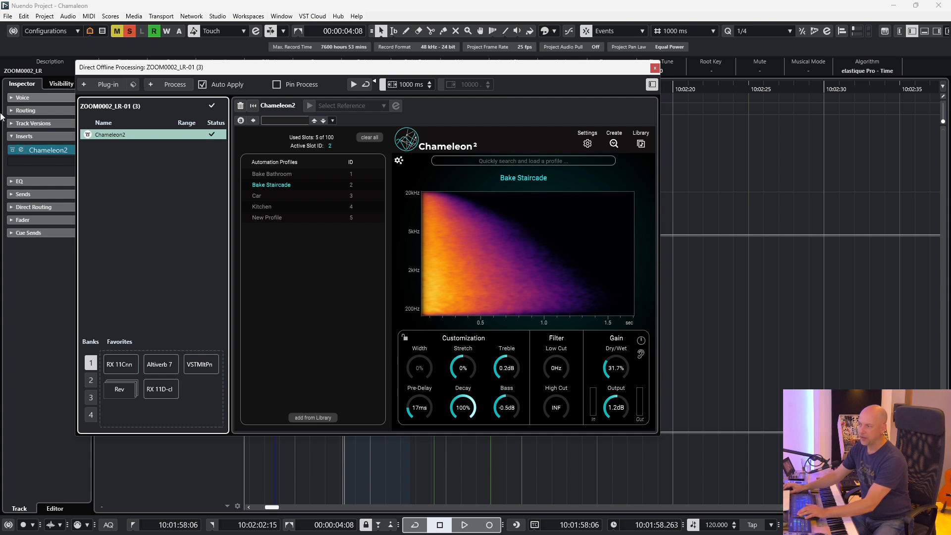
pyautogui.moveTo(51, 156); pyautogui.dragTo(464, 97)
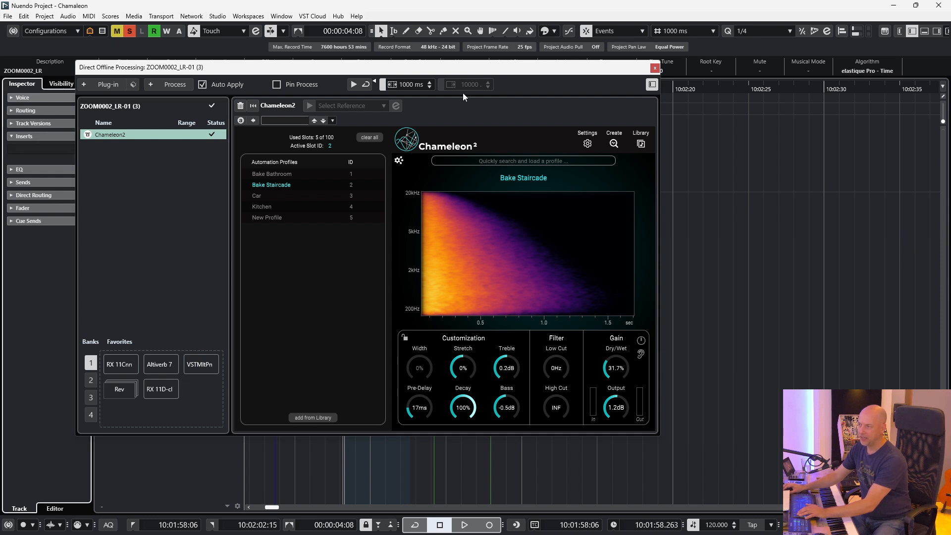
pyautogui.click(654, 68)
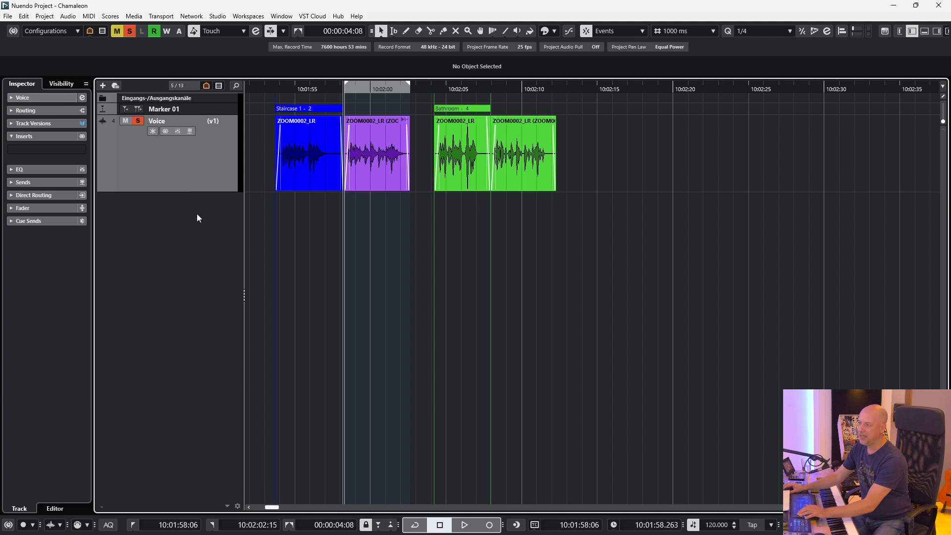
# Add two mono audio tracks routed to 7.1.4 Out below the Voice track.
pyautogui.rightClick(197, 214)
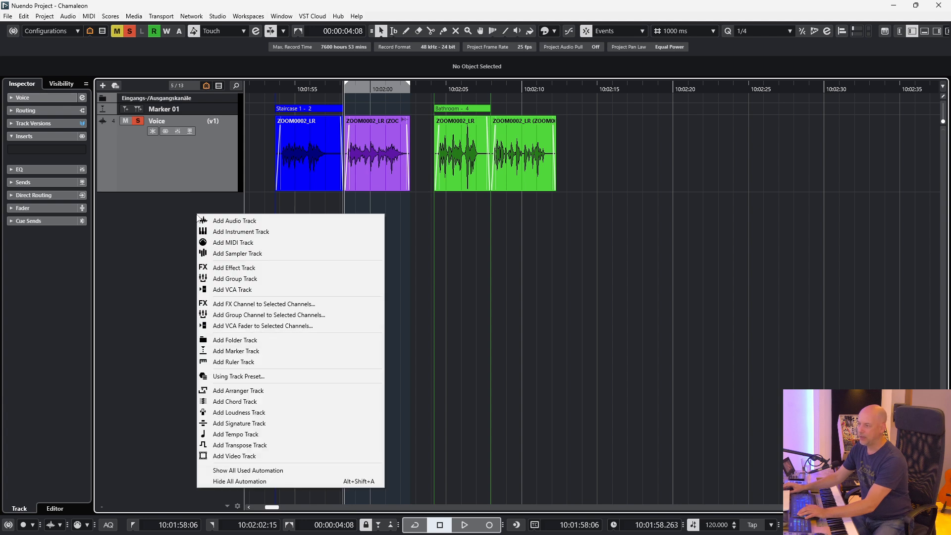
pyautogui.click(236, 221)
pyautogui.click(459, 278)
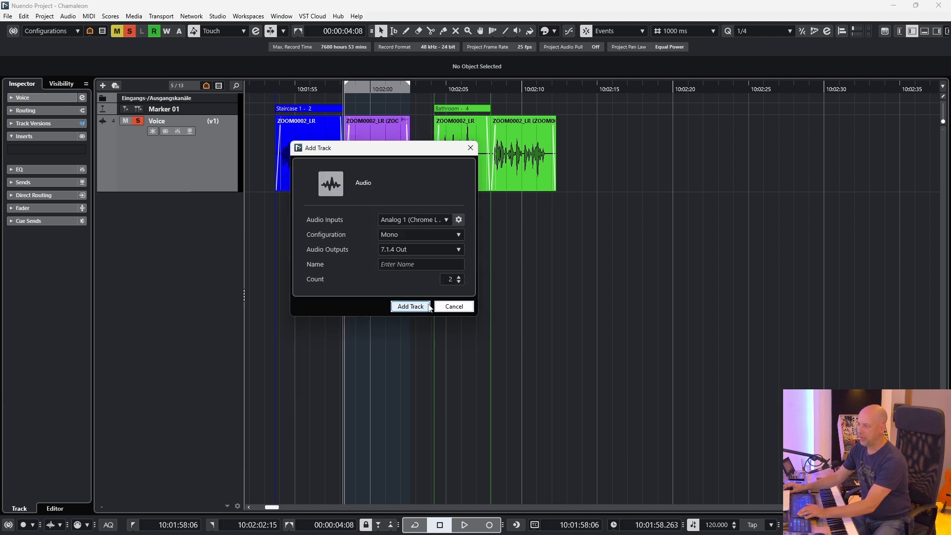
pyautogui.click(411, 306)
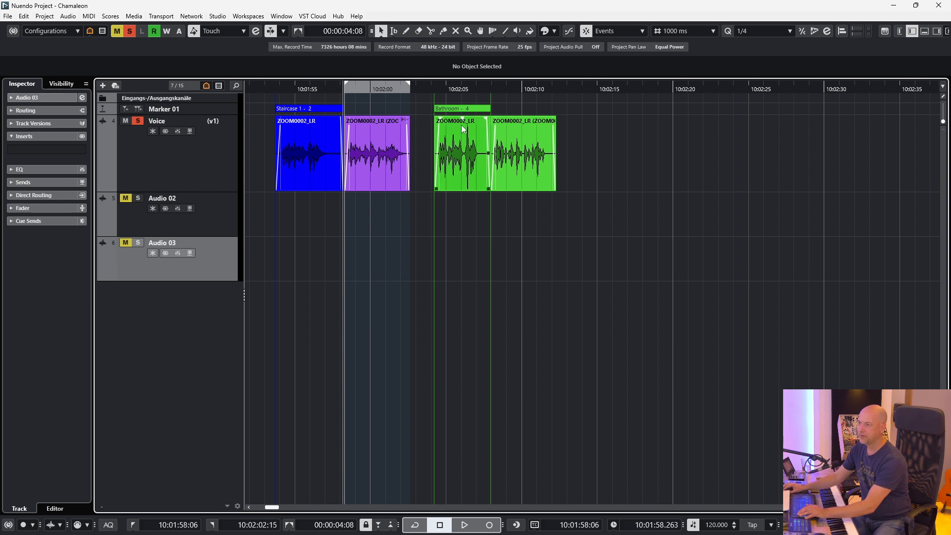
# Clear all solo states, then place the purple clip on both new tracks, leaving none on the Voice track.
pyautogui.click(128, 31)
pyautogui.click(391, 165)
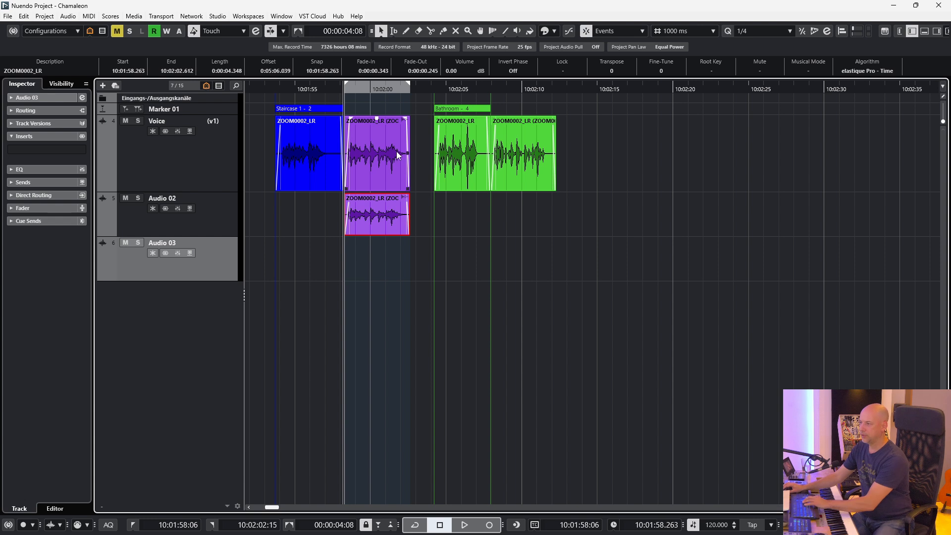
pyautogui.moveTo(396, 150); pyautogui.dragTo(391, 251)
# Rename the two new audio tracks ADR and Chameleon.
pyautogui.click(179, 198)
pyautogui.doubleClick(179, 198)
pyautogui.write('ADR')
pyautogui.press('Return')
pyautogui.doubleClick(170, 243)
pyautogui.write('Chameleon')
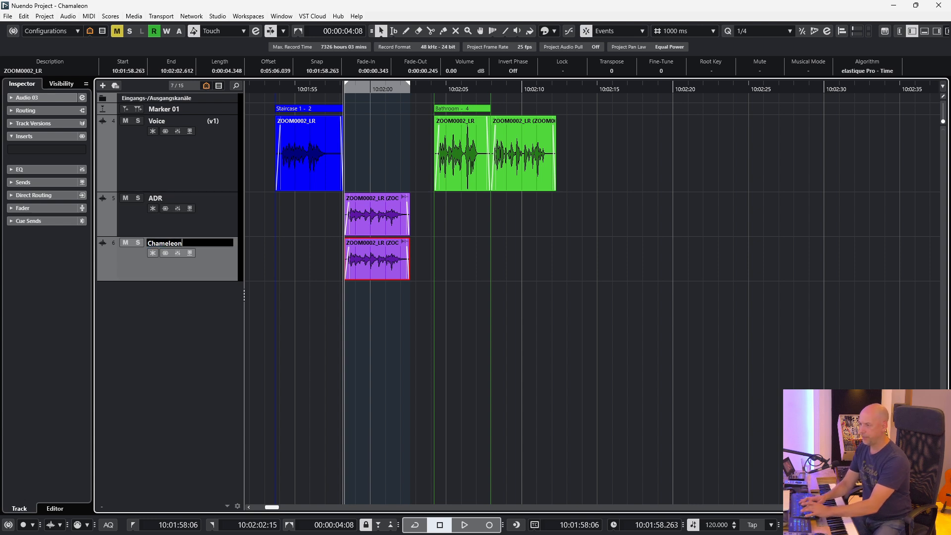
pyautogui.press('Return')
# Delete the Chameleon2 process from the ADR clip's Direct Offline Processing.
pyautogui.click(453, 272)
pyautogui.click(385, 260)
pyautogui.press('F7')
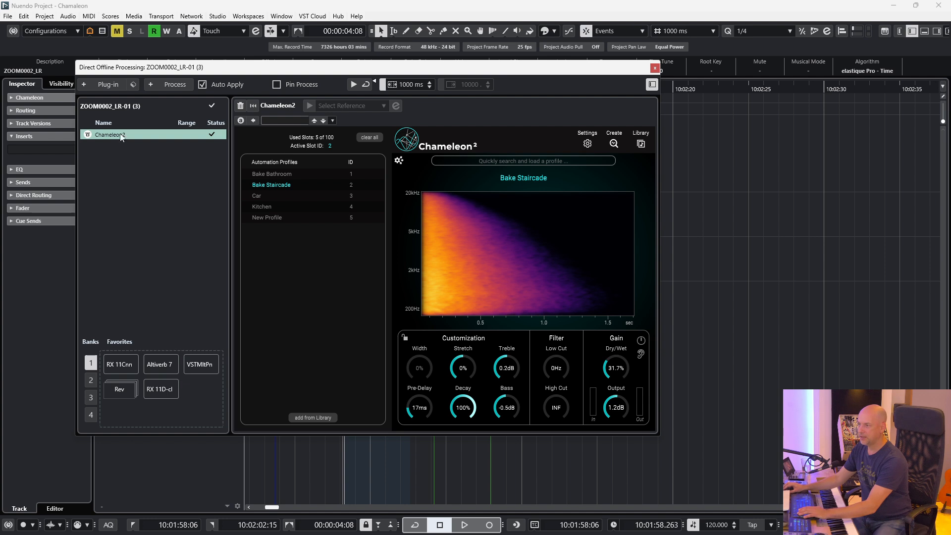
pyautogui.click(655, 69)
pyautogui.click(379, 217)
pyautogui.press('F7')
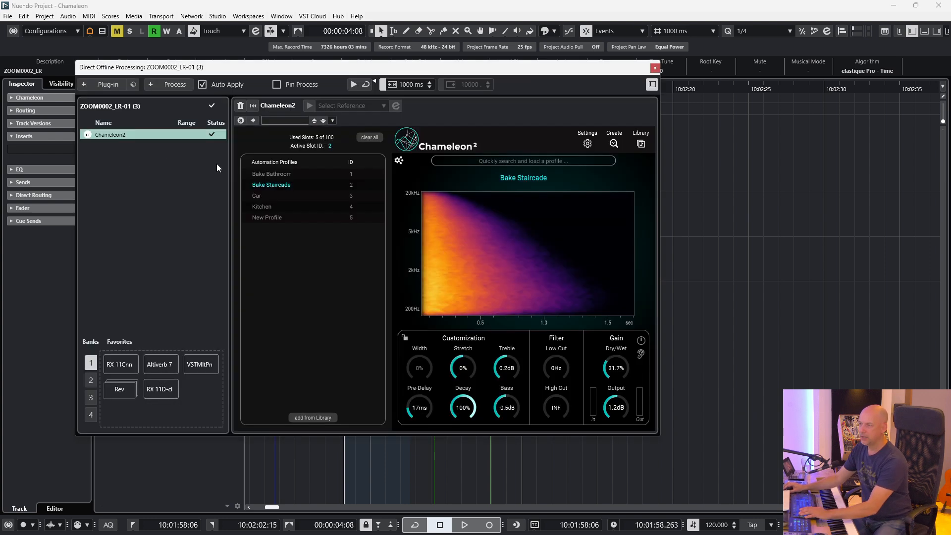
pyautogui.press('Delete')
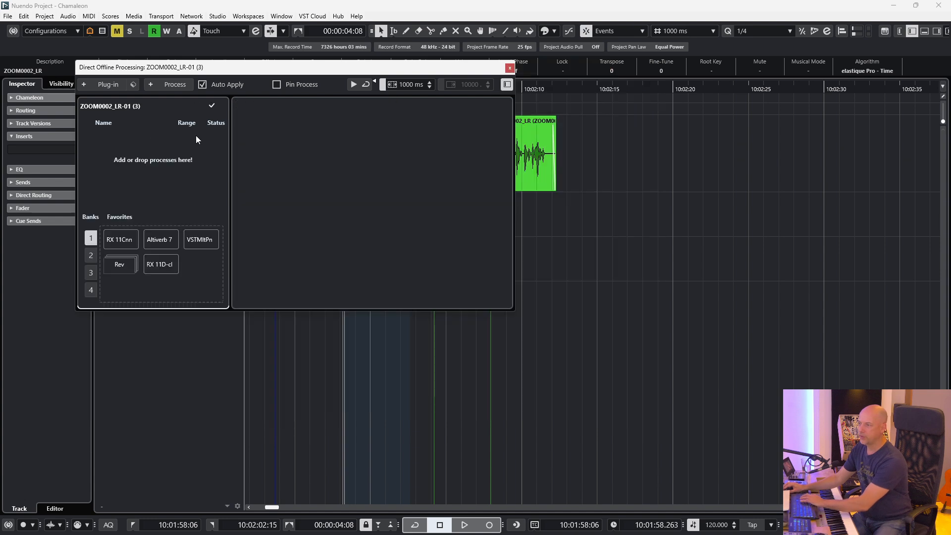
pyautogui.click(510, 67)
# Set Chameleon2's Dry/Wet to 100% in the Chameleon clip's Direct Offline Processing.
pyautogui.click(387, 254)
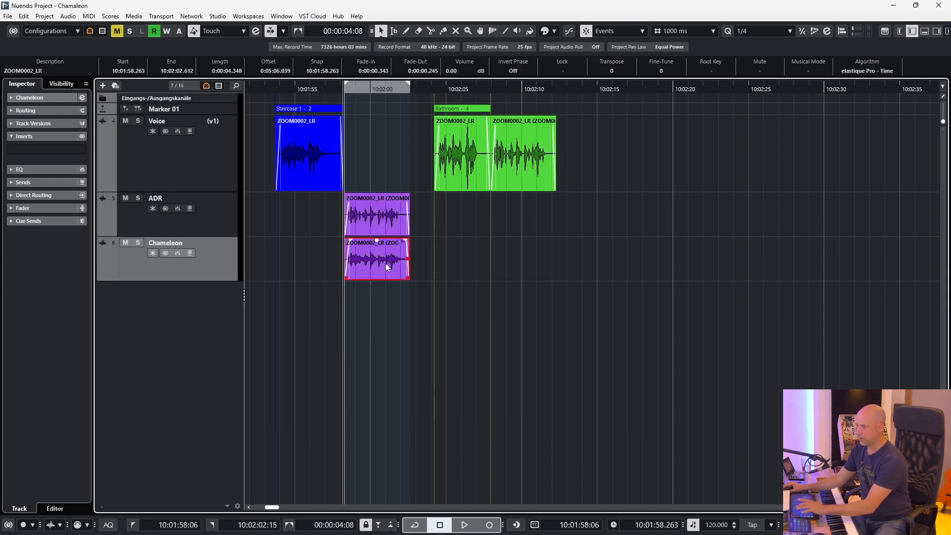
pyautogui.press('F7')
pyautogui.doubleClick(616, 368)
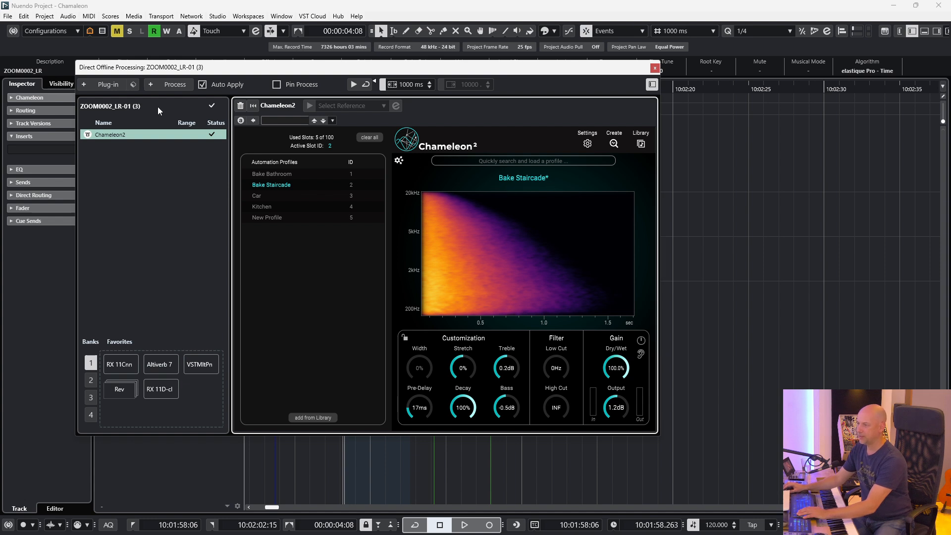
pyautogui.click(655, 68)
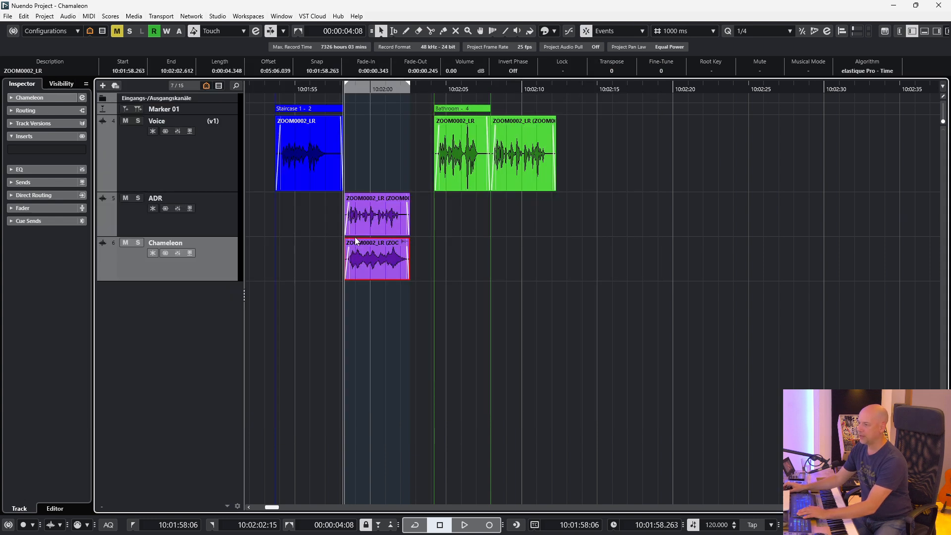
# Audition the dry ADR track in solo, followed by the fully wet Chameleon track in exclusive solo.
pyautogui.click(216, 215)
pyautogui.press('s')
pyautogui.press('space')
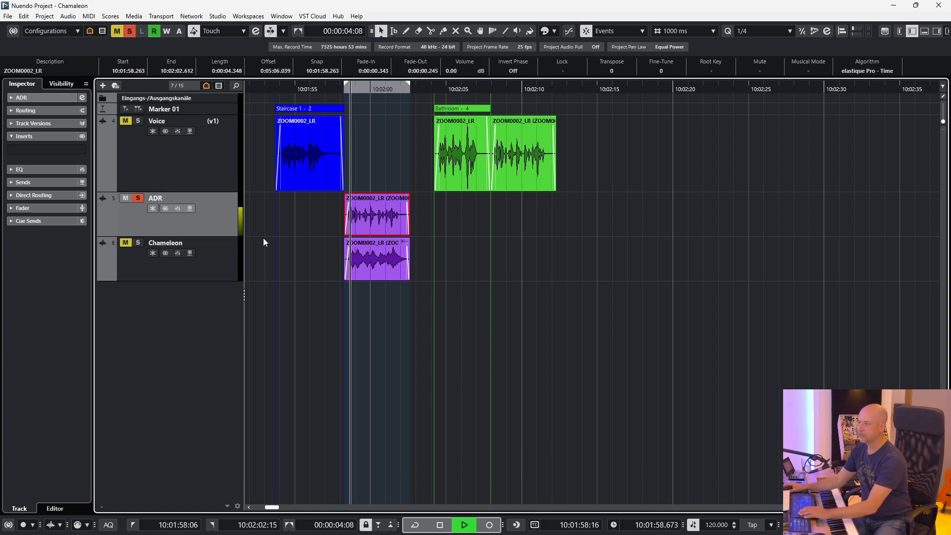
pyautogui.press('space')
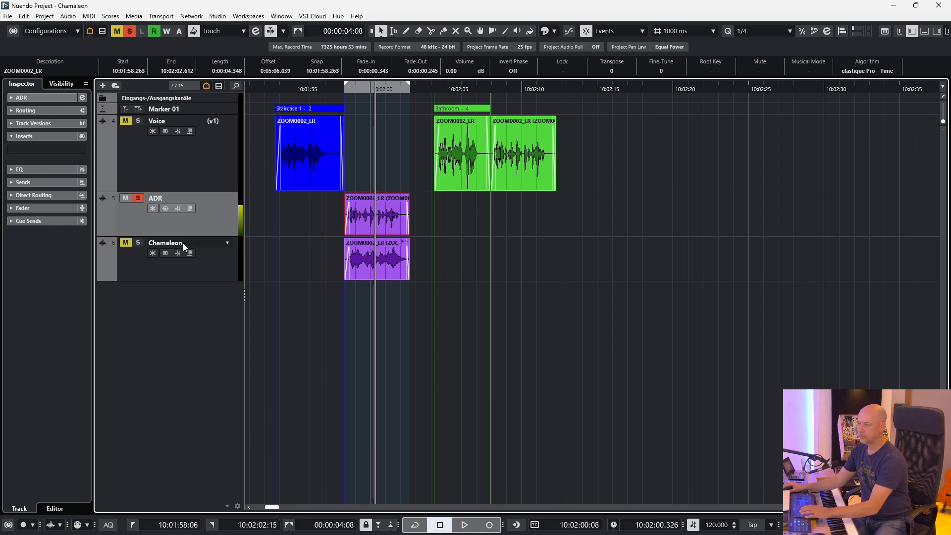
pyautogui.keyDown('ctrl'); pyautogui.click(139, 243); pyautogui.keyUp('ctrl')
pyautogui.press('space')
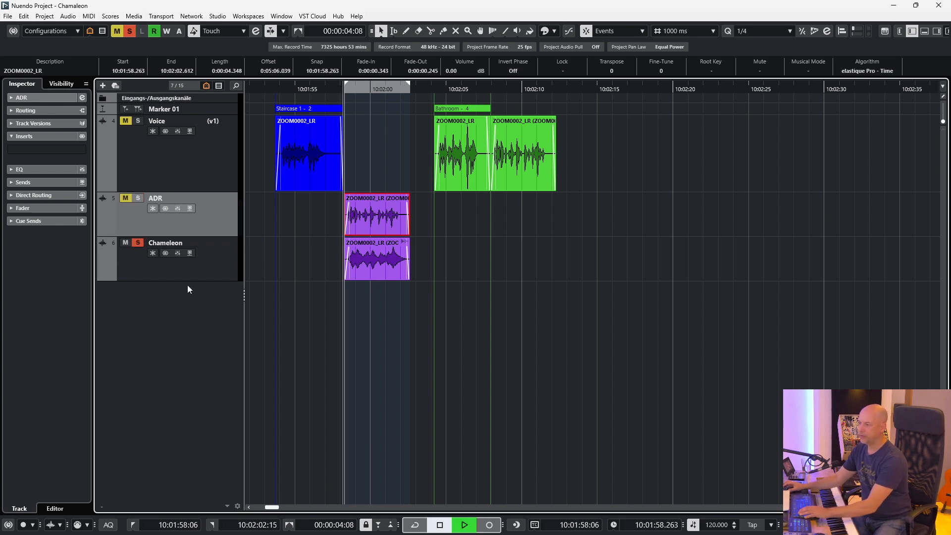
pyautogui.press('space')
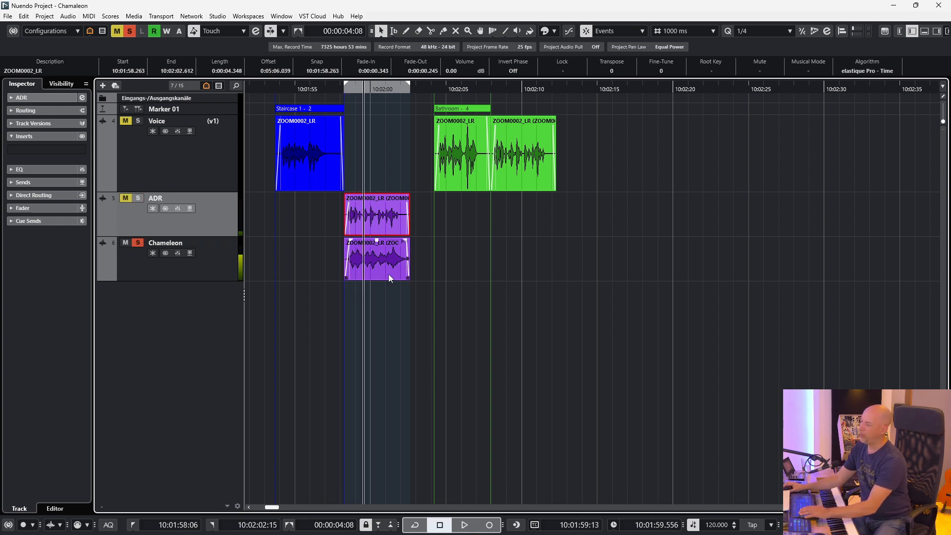
# Lower the Chameleon clip's volume to -15.49 dB while balancing it against the ADR track with both soloed.
pyautogui.click(405, 271)
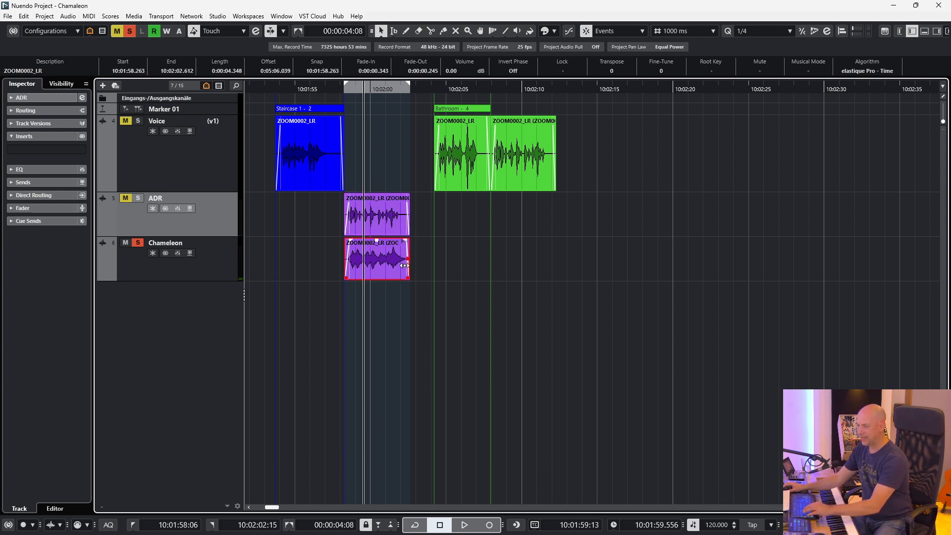
pyautogui.scroll(-8, 404, 265)
pyautogui.scroll(-7, 404, 265)
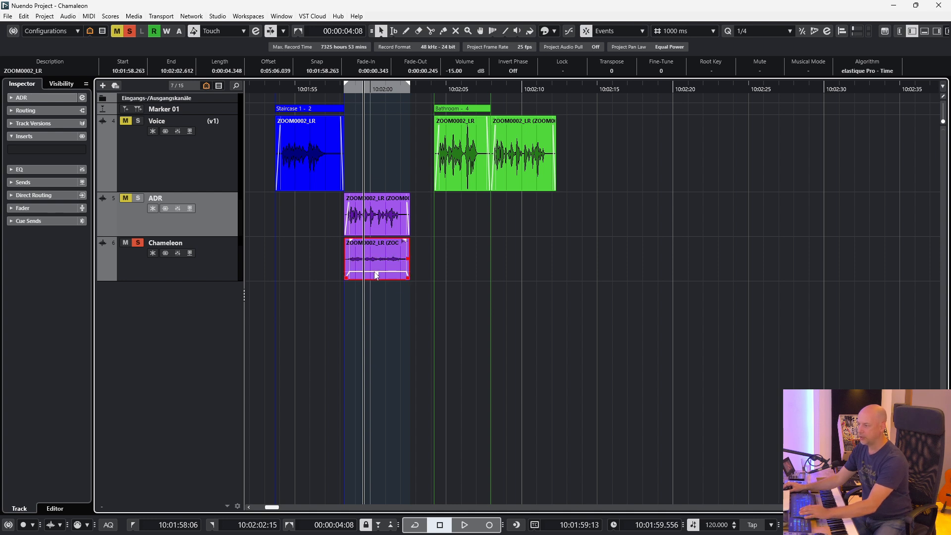
pyautogui.moveTo(379, 275); pyautogui.dragTo(379, 265)
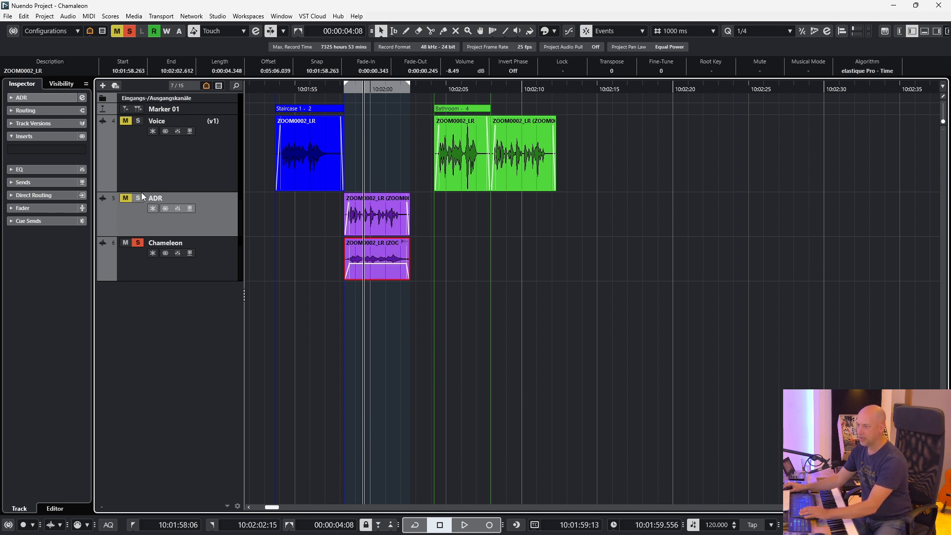
pyautogui.press('space')
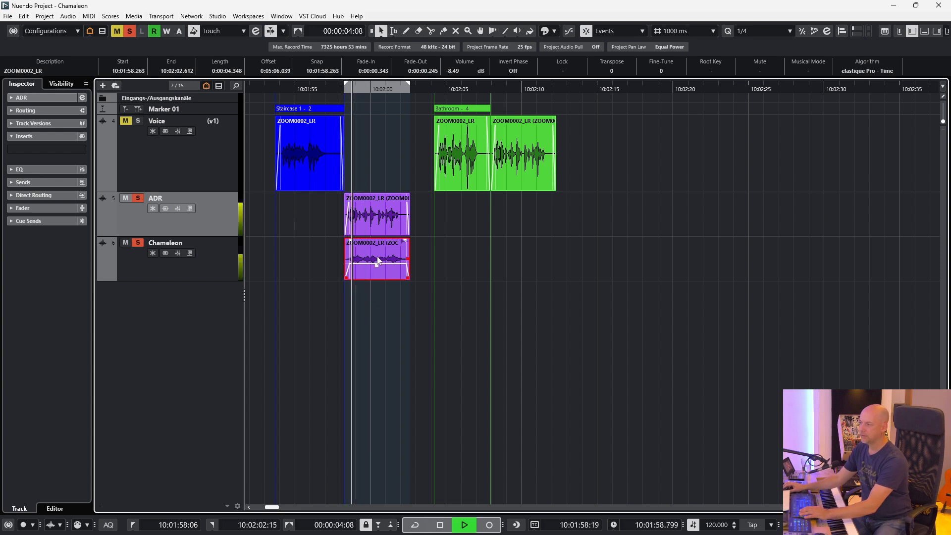
pyautogui.scroll(-5, 378, 253)
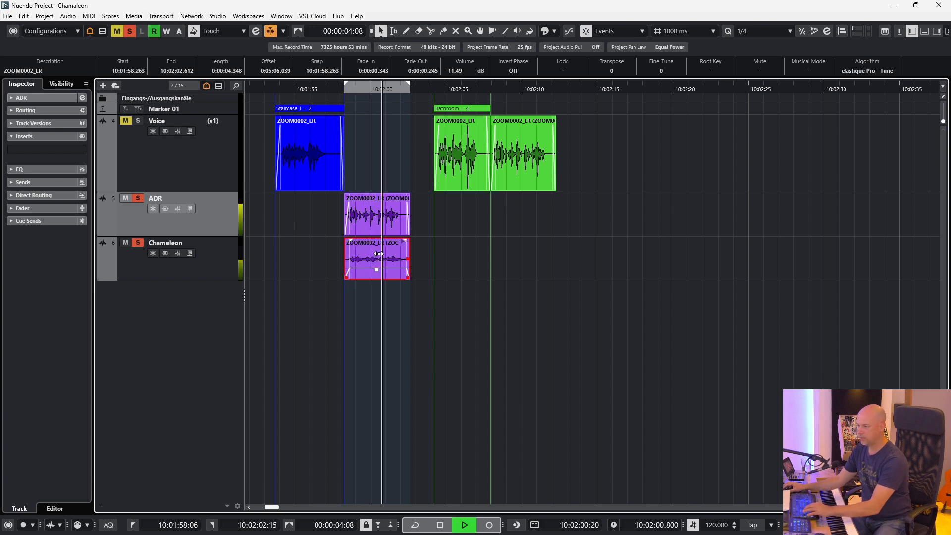
pyautogui.scroll(-2, 378, 253)
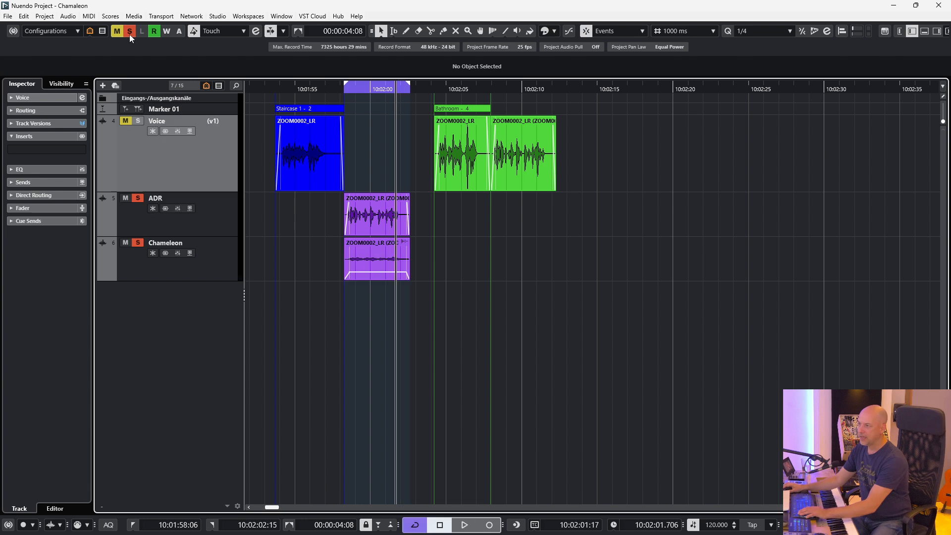
# Add a mono group track named Chameleon Feed, routed to 7.1.4 Out, below the Chameleon track.
pyautogui.click(228, 236)
pyautogui.click(235, 274)
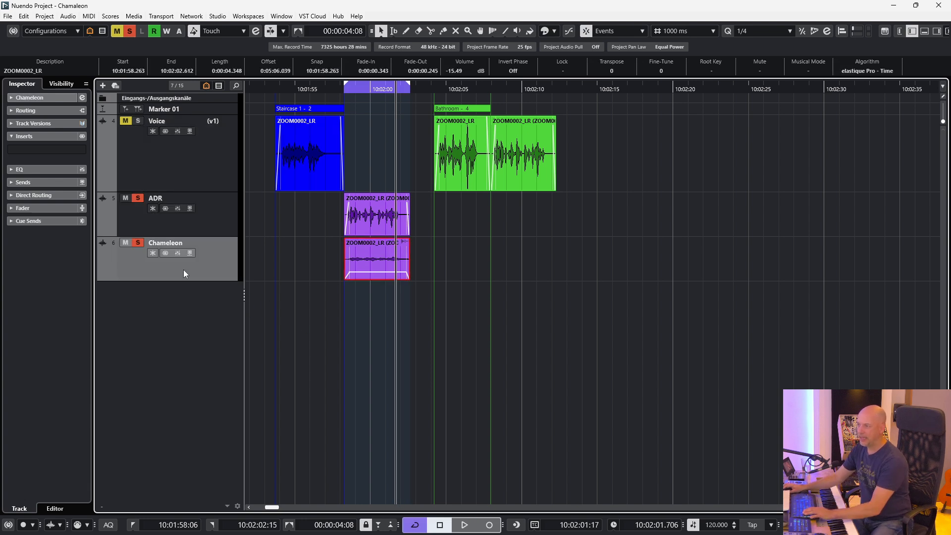
pyautogui.rightClick(183, 310)
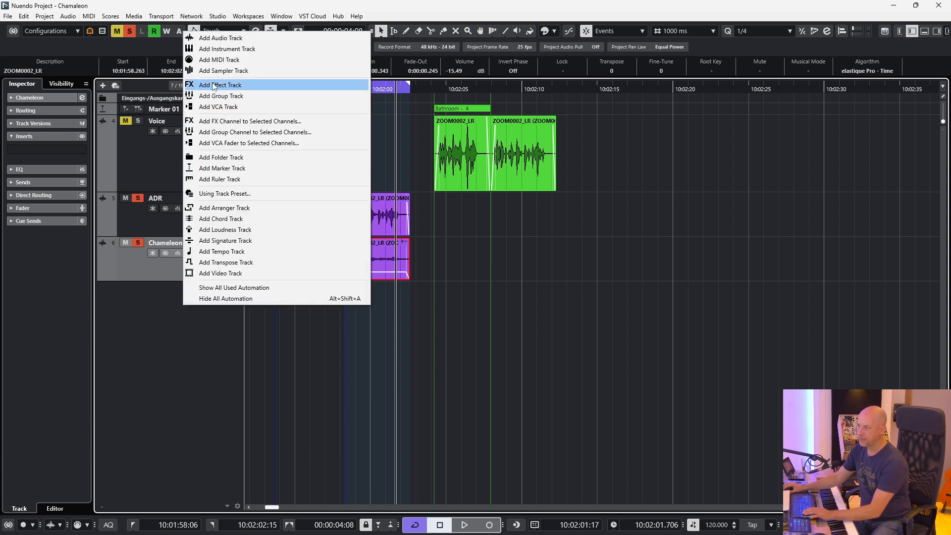
pyautogui.click(229, 96)
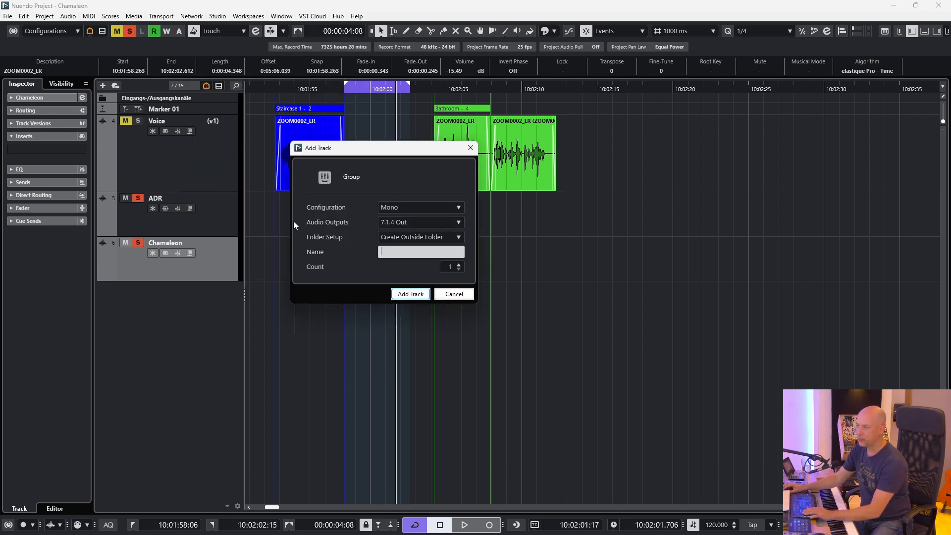
pyautogui.write('A')
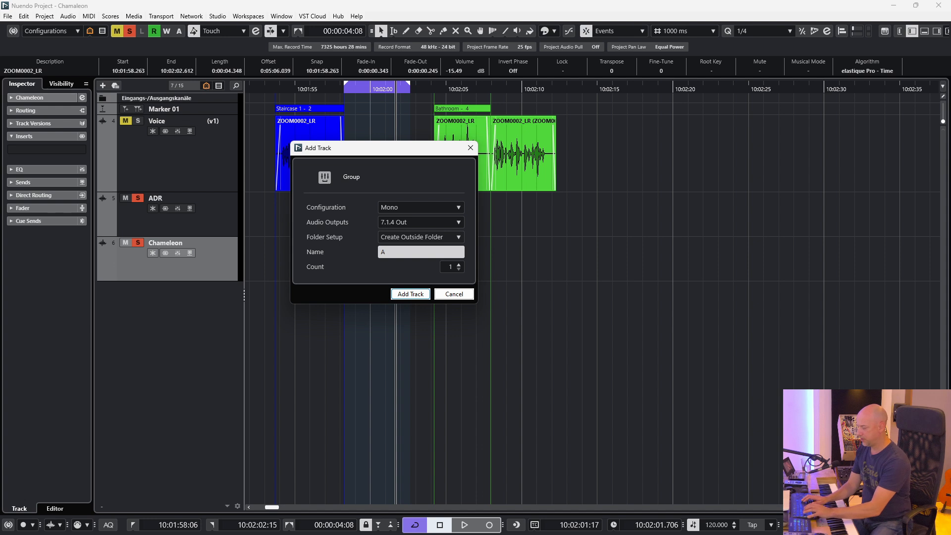
pyautogui.write('Chamel')
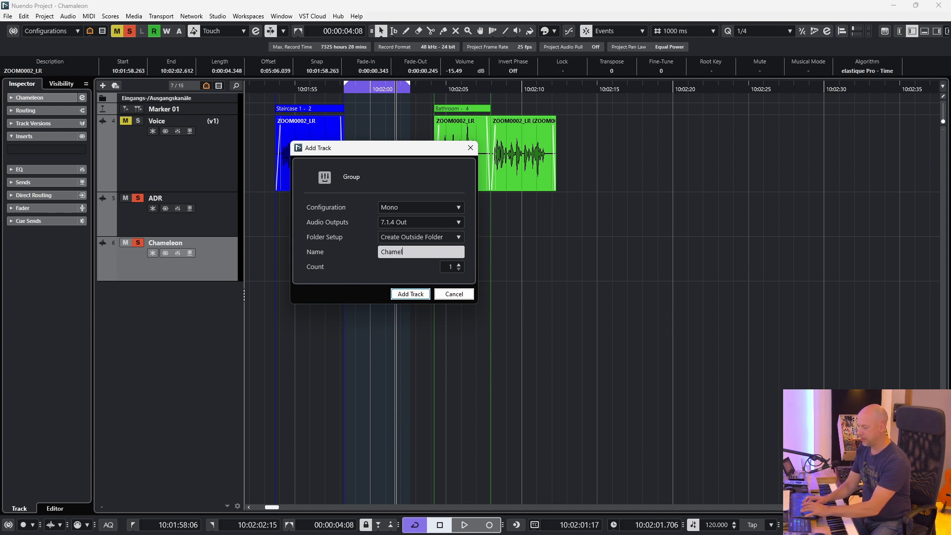
pyautogui.write('eon Feed')
pyautogui.press('Return')
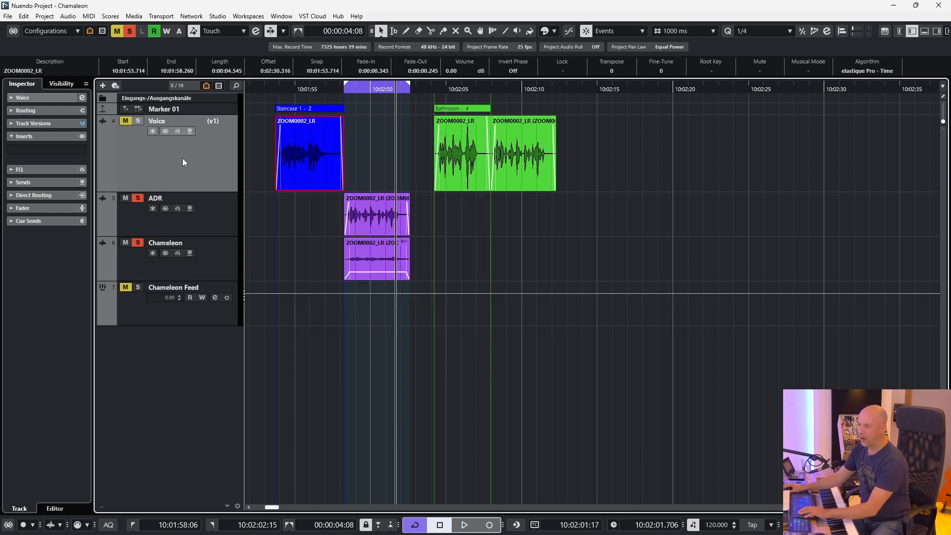
# Rename the Voice track to Boom.
pyautogui.doubleClick(160, 120)
pyautogui.write('Boom')
pyautogui.press('Return')
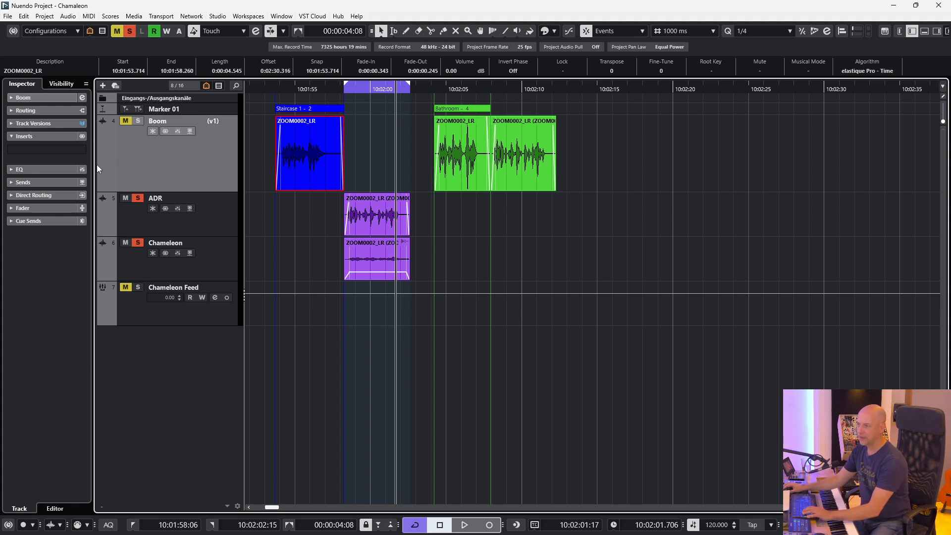
# Add the Chameleon Feed group as a second direct routing destination of the Boom track.
pyautogui.click(54, 195)
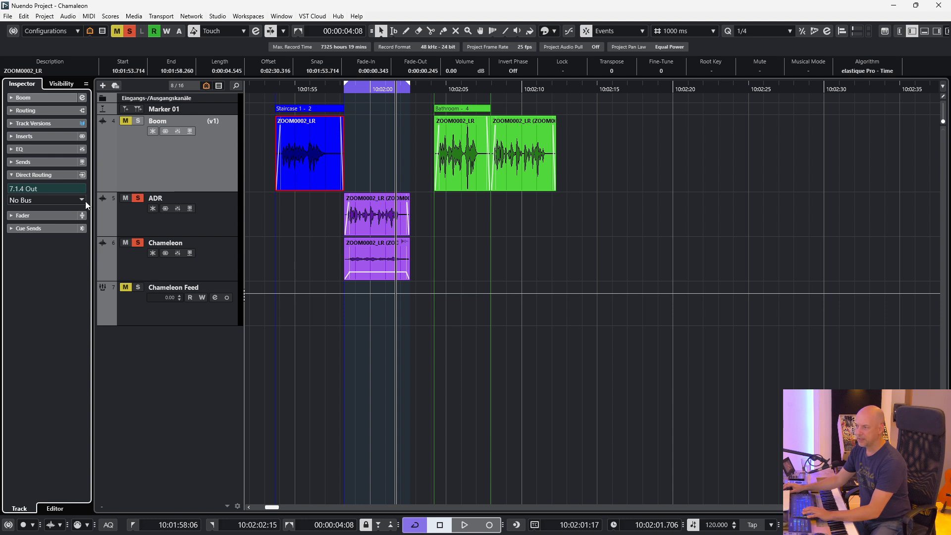
pyautogui.click(82, 201)
pyautogui.write('ch')
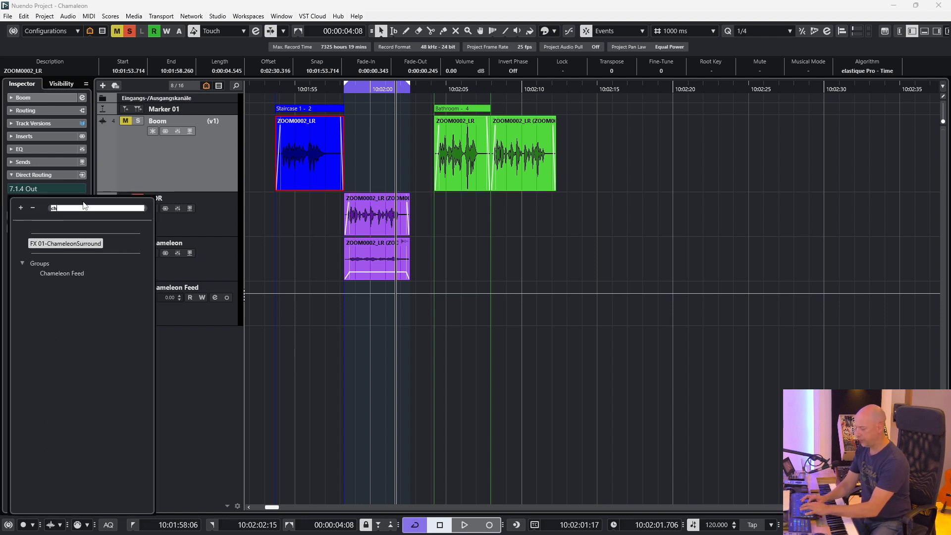
pyautogui.write('ame')
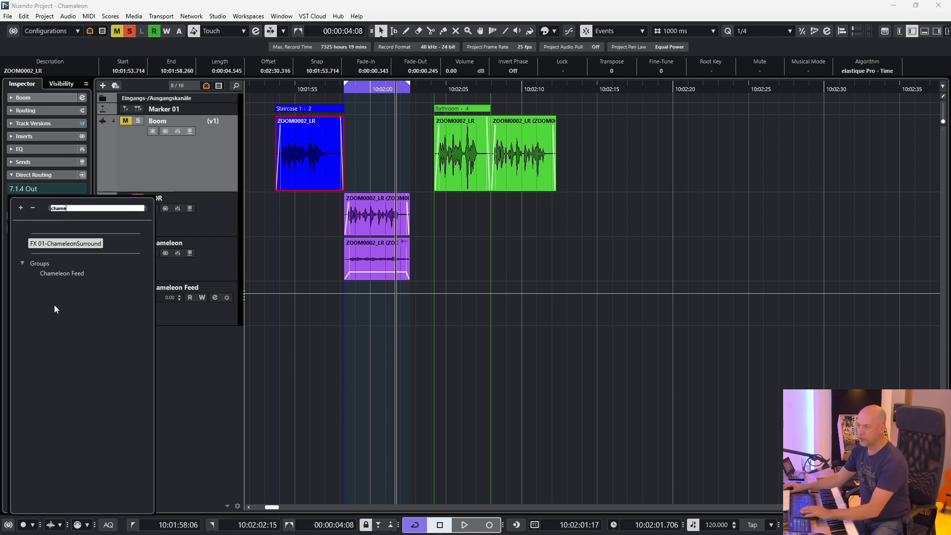
pyautogui.click(60, 274)
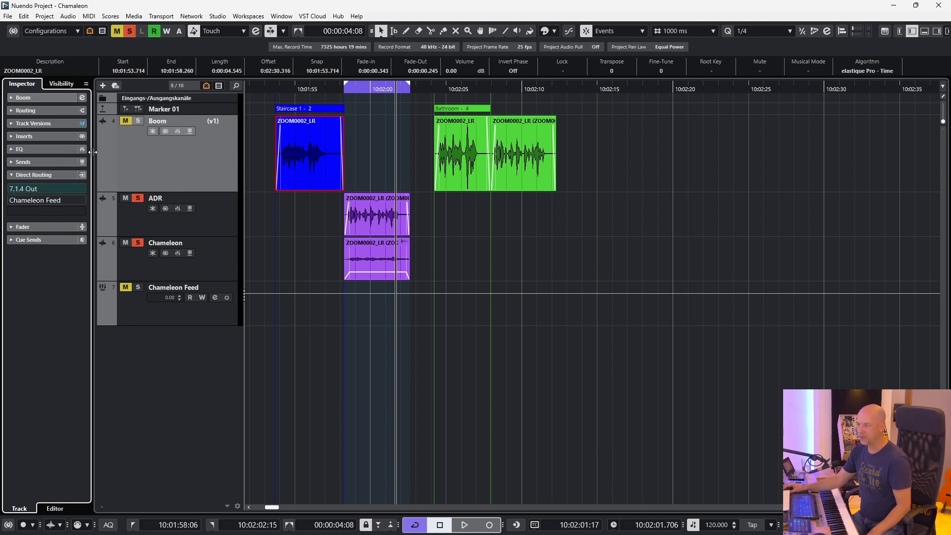
# Switch the Boom track's direct routing back and forth between Chameleon Feed and 7.1.4 Out.
pyautogui.click(29, 200)
pyautogui.click(38, 190)
pyautogui.click(37, 201)
pyautogui.click(41, 191)
pyautogui.click(45, 201)
pyautogui.click(49, 190)
pyautogui.click(53, 200)
pyautogui.click(54, 189)
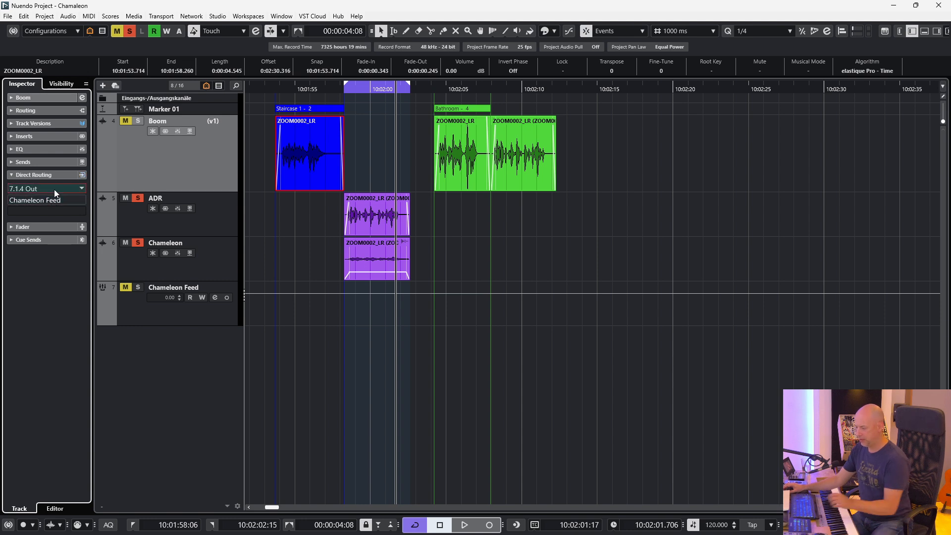
# Enable Summing Mode for the Boom channel's direct routing and deactivate all track solos.
pyautogui.press('F3')
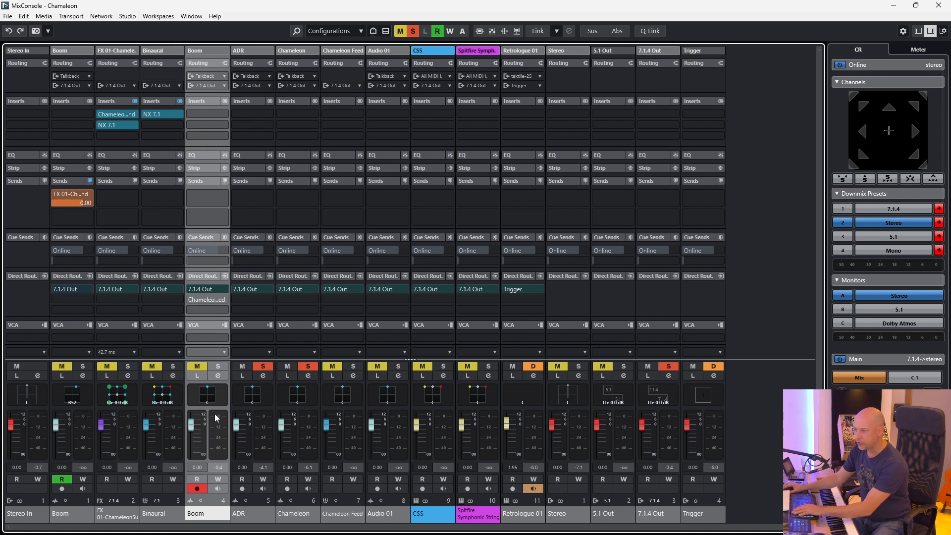
pyautogui.rightClick(204, 278)
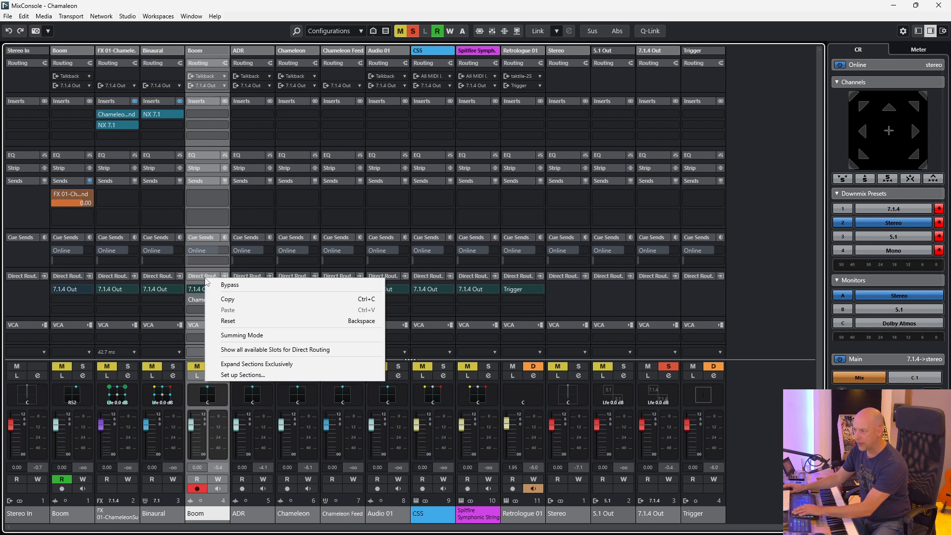
pyautogui.click(267, 336)
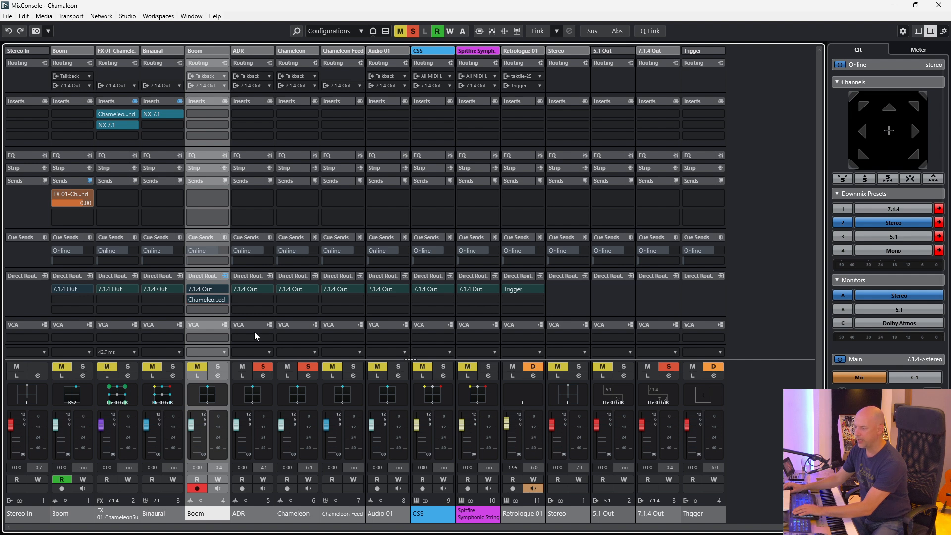
pyautogui.press('F3')
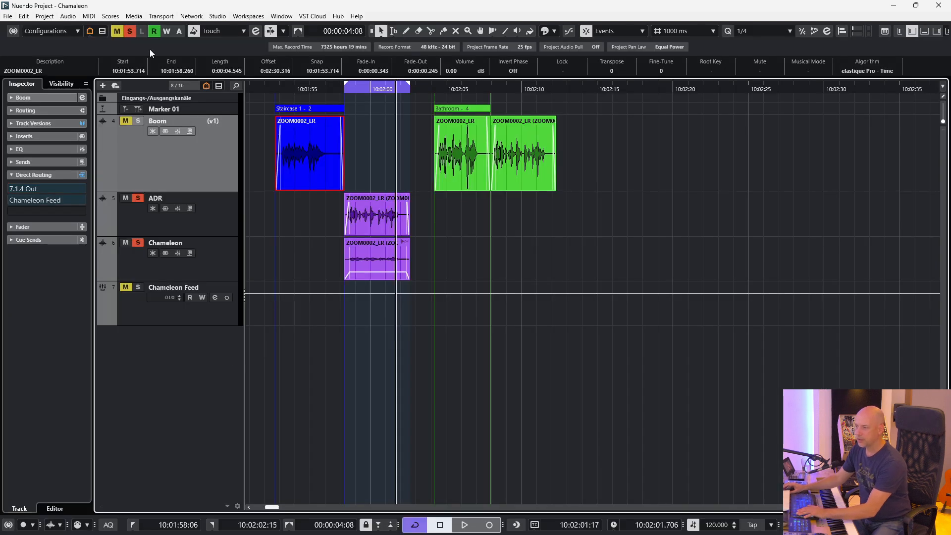
pyautogui.click(129, 31)
pyautogui.rightClick(153, 370)
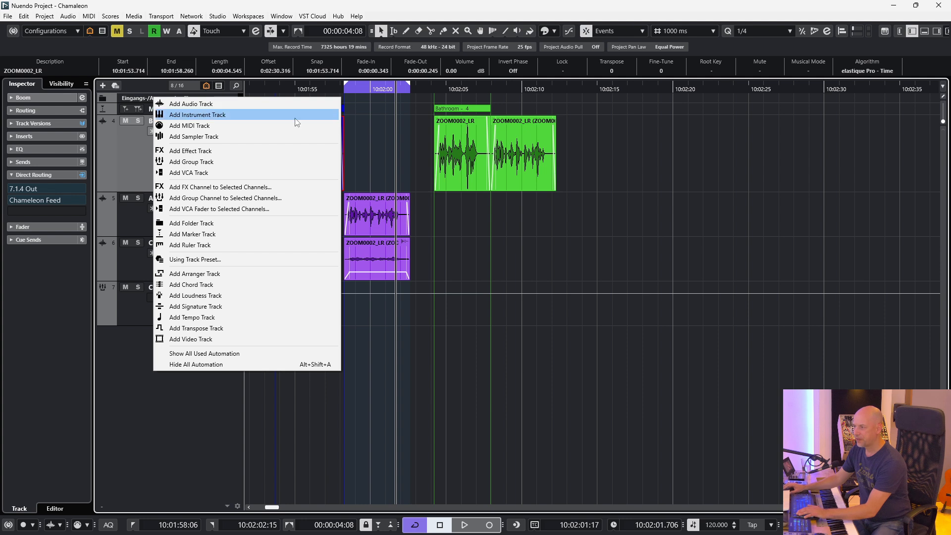
pyautogui.click(225, 161)
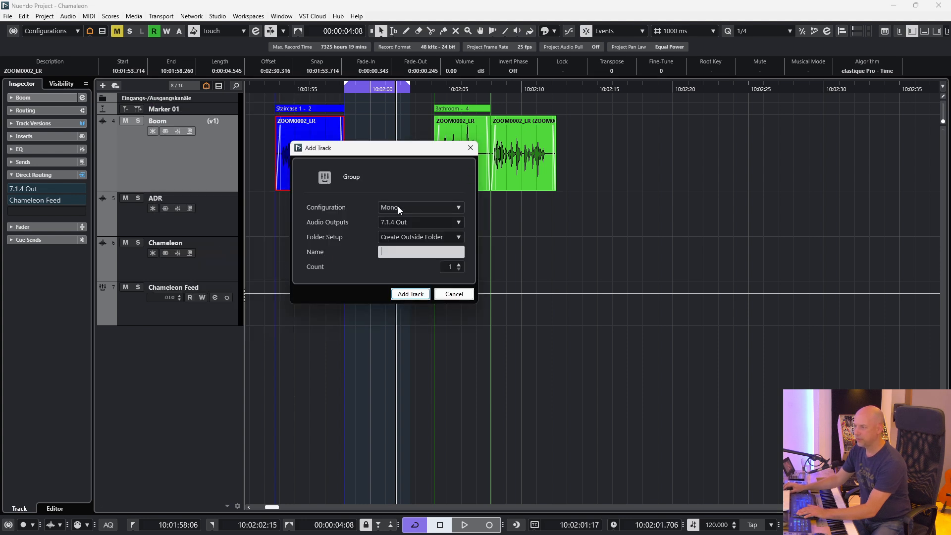
pyautogui.click(453, 294)
# Add a mono effect track with Chameleon2 as its effect, routed to 7.1.4 Out.
pyautogui.rightClick(186, 357)
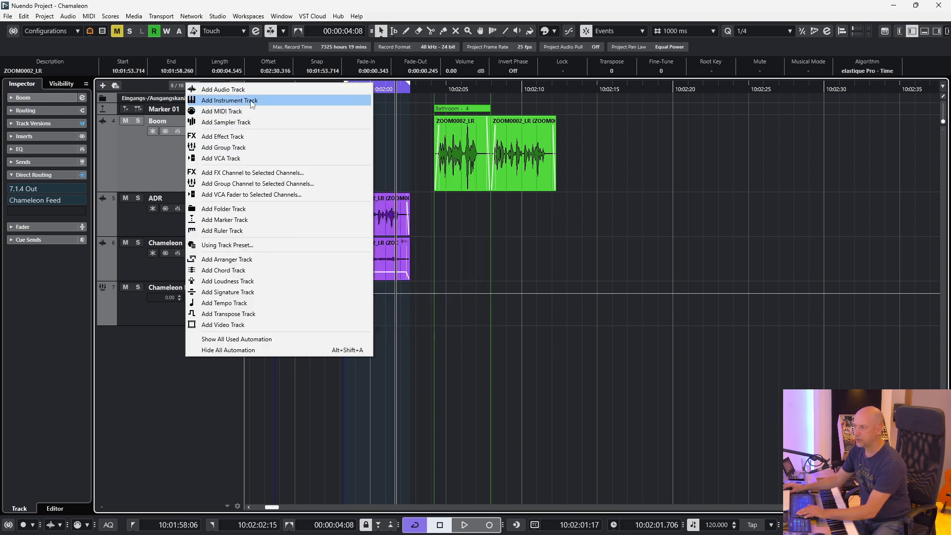
pyautogui.click(262, 136)
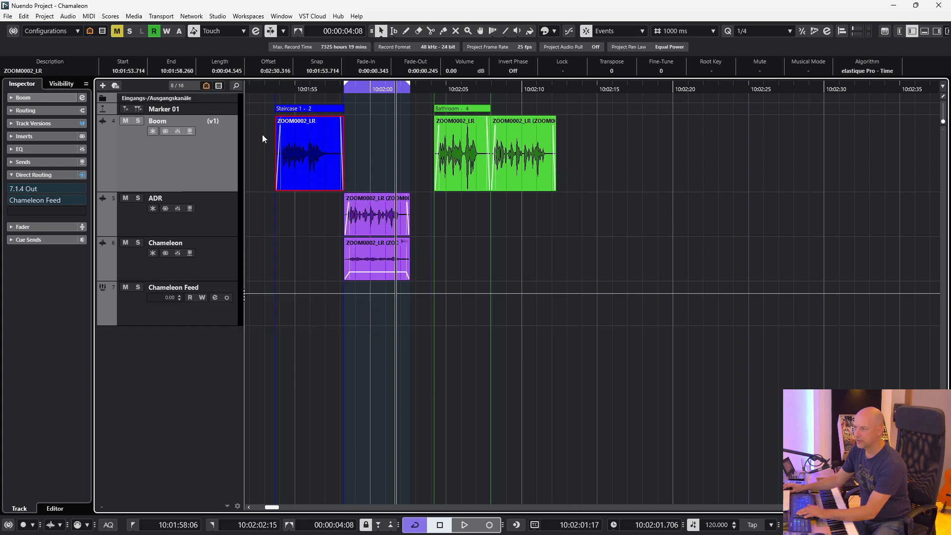
pyautogui.click(401, 207)
pyautogui.write('chamele')
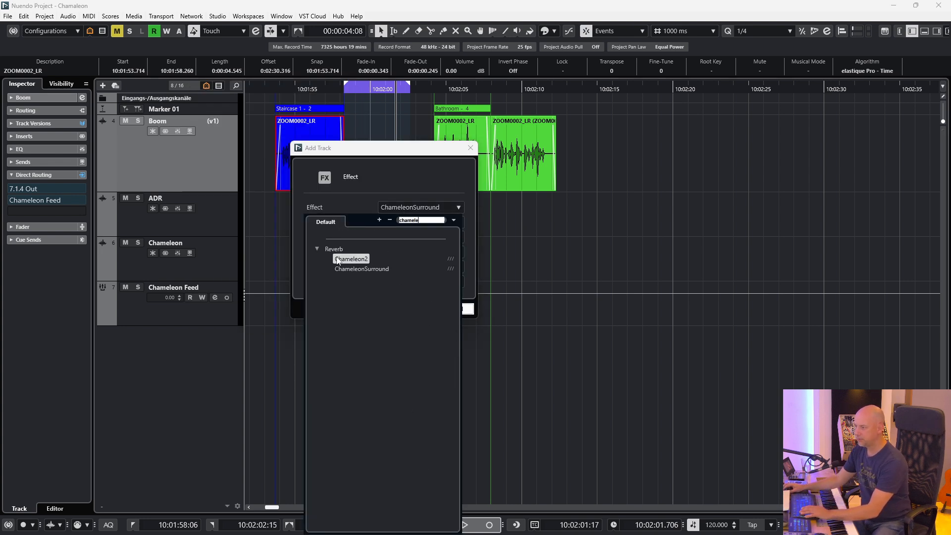
pyautogui.click(337, 261)
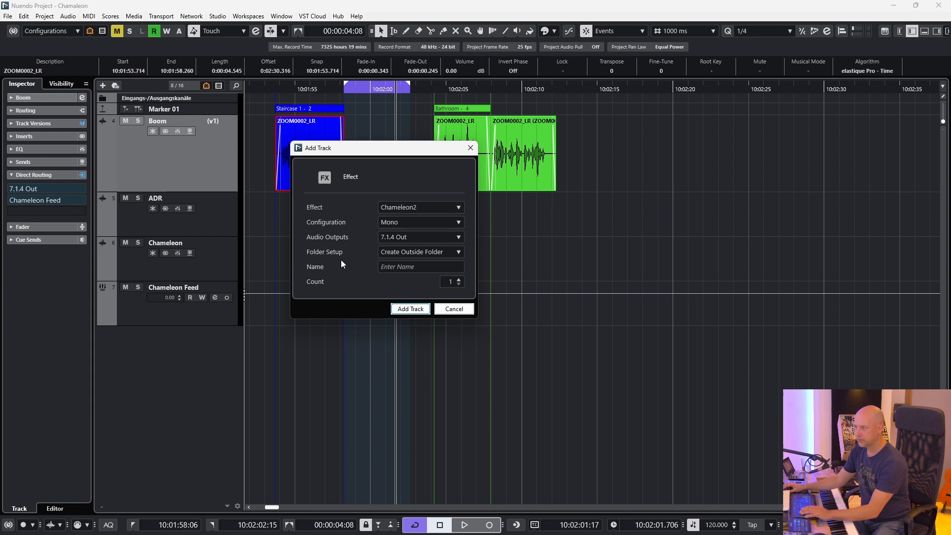
pyautogui.click(413, 310)
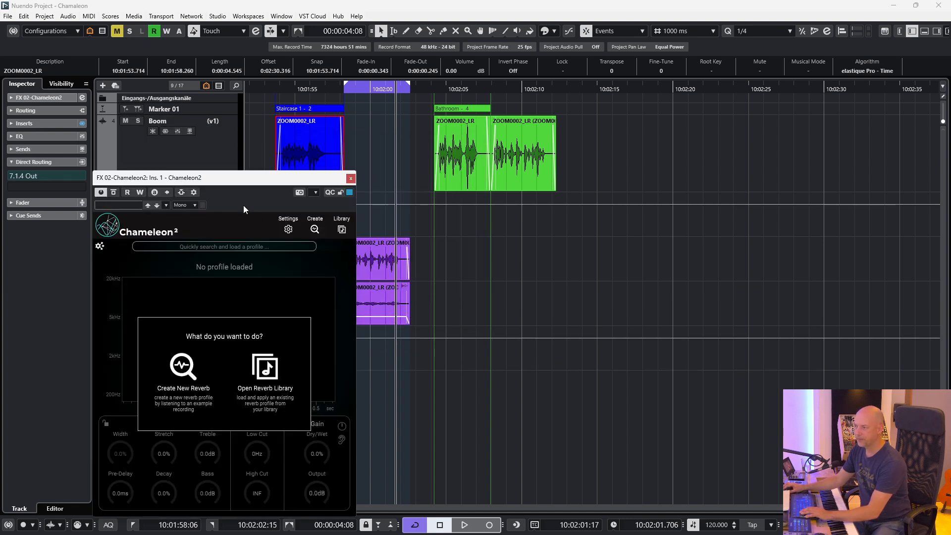
# Delete the Chameleon audio track together with its processed clip.
pyautogui.moveTo(289, 183); pyautogui.dragTo(500, 268)
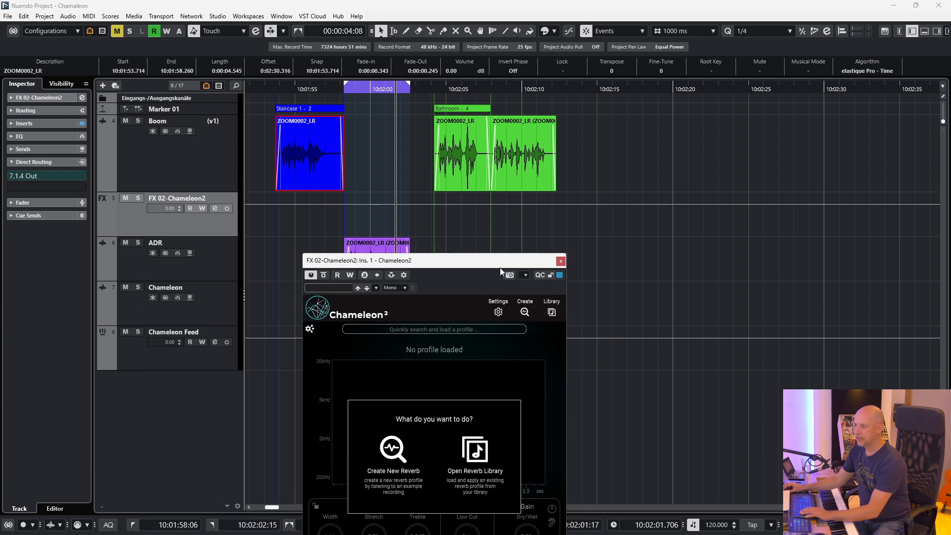
pyautogui.moveTo(337, 260); pyautogui.dragTo(469, 185)
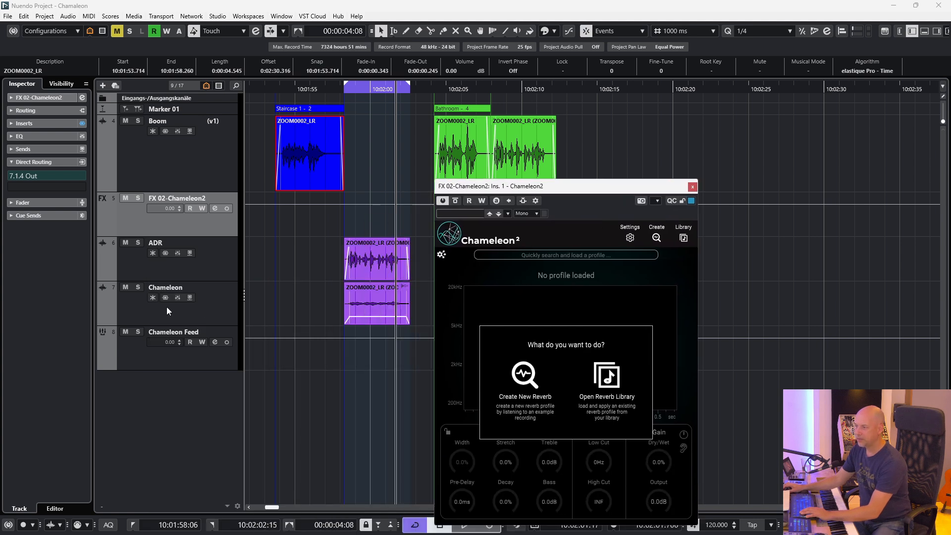
pyautogui.click(212, 268)
pyautogui.click(218, 305)
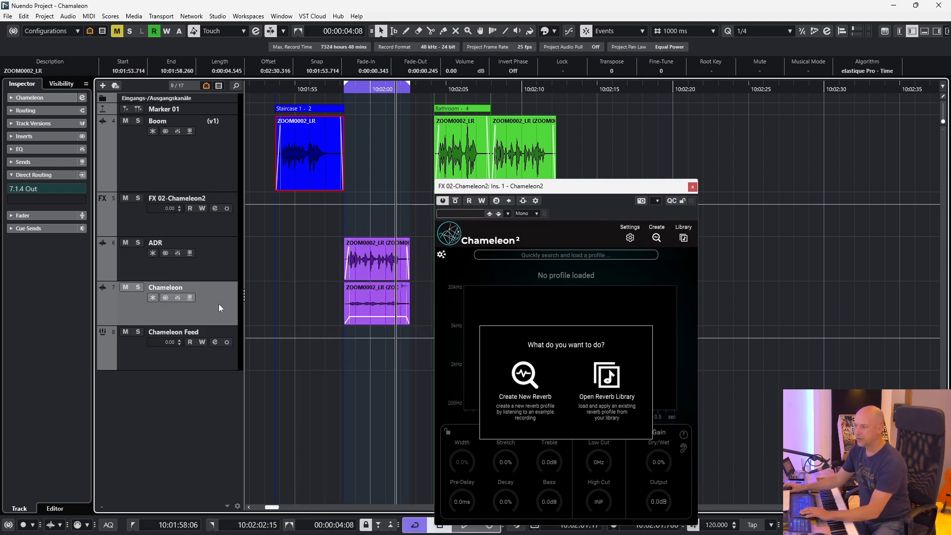
pyautogui.press('Delete')
pyautogui.press('Return')
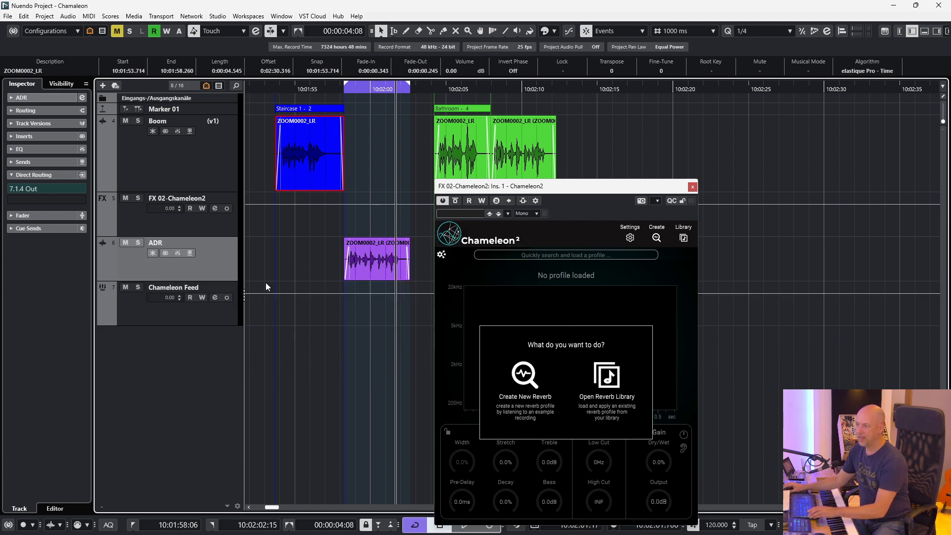
# Add a send from the ADR track to FX 02-Chameleon2 and activate it.
pyautogui.click(14, 162)
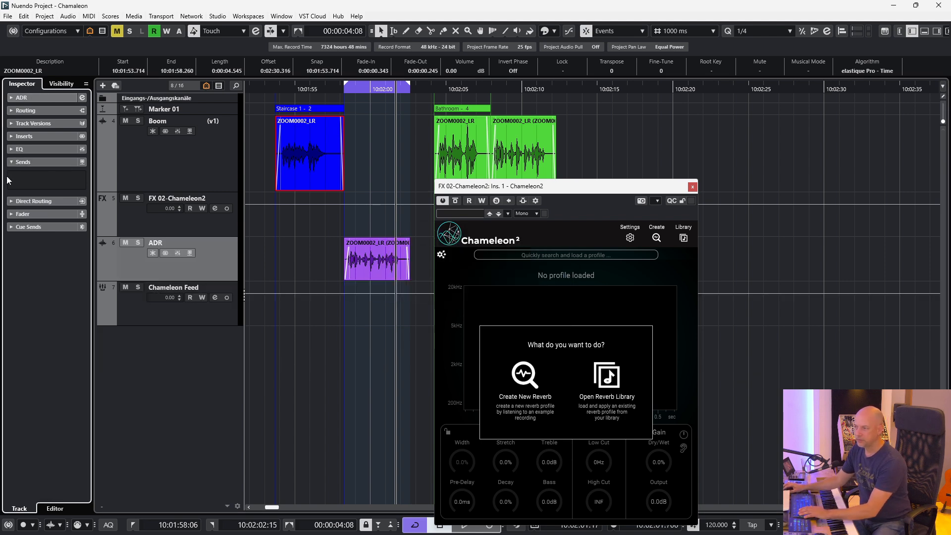
pyautogui.click(83, 182)
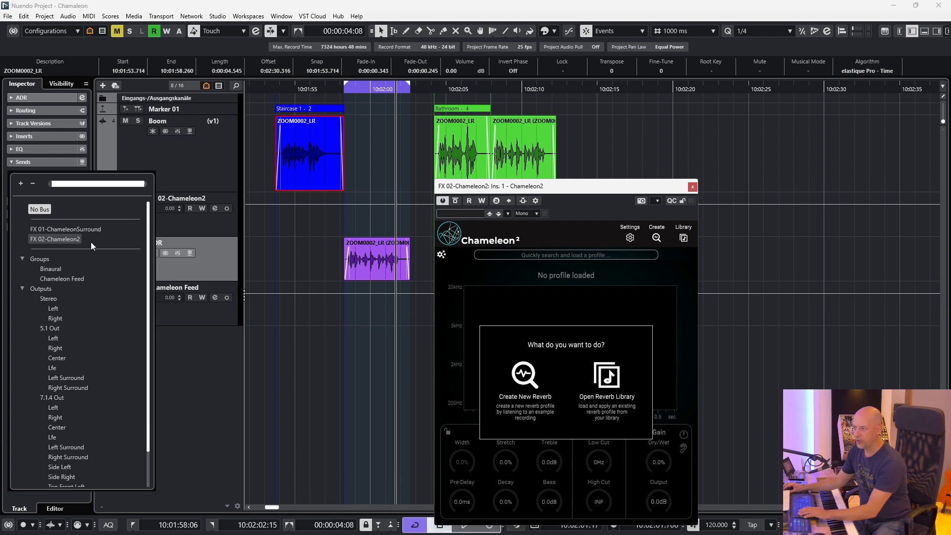
pyautogui.click(35, 239)
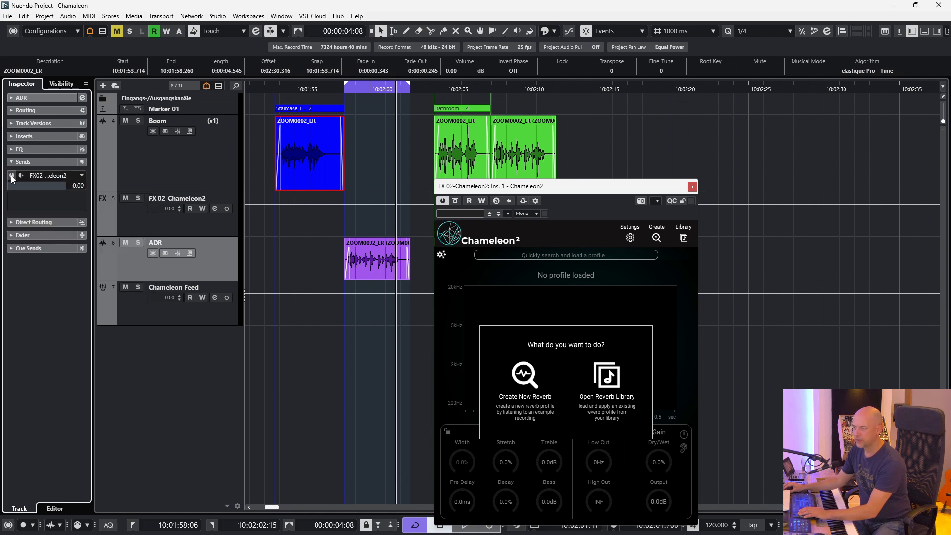
pyautogui.click(11, 176)
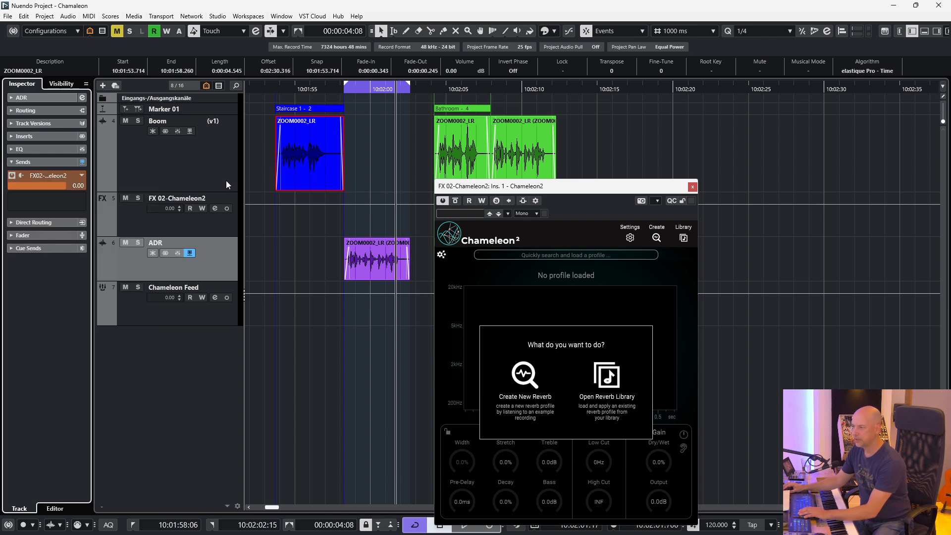
# Start creating a new reverb profile in Chameleon2 with side-chain as the listening input.
pyautogui.click(511, 188)
pyautogui.moveTo(517, 187); pyautogui.dragTo(195, 156)
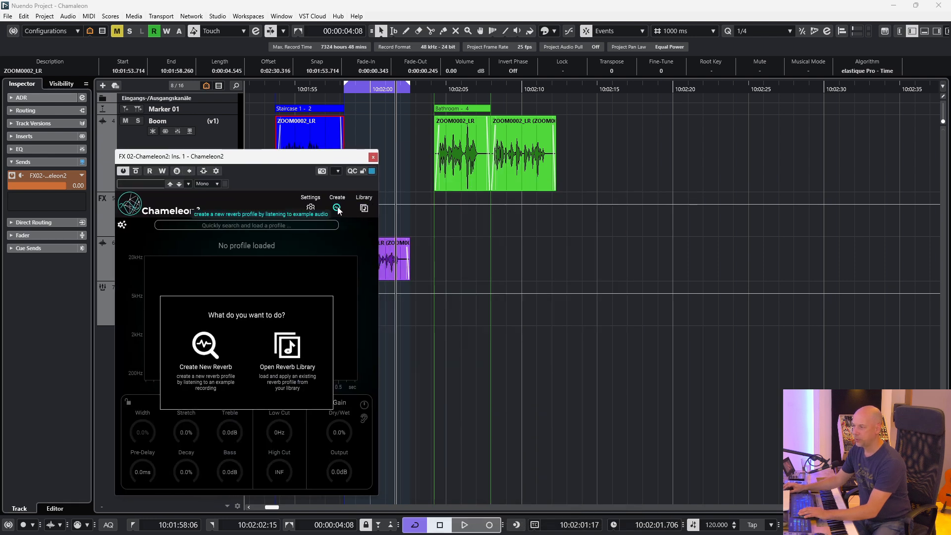
pyautogui.click(337, 208)
pyautogui.click(253, 271)
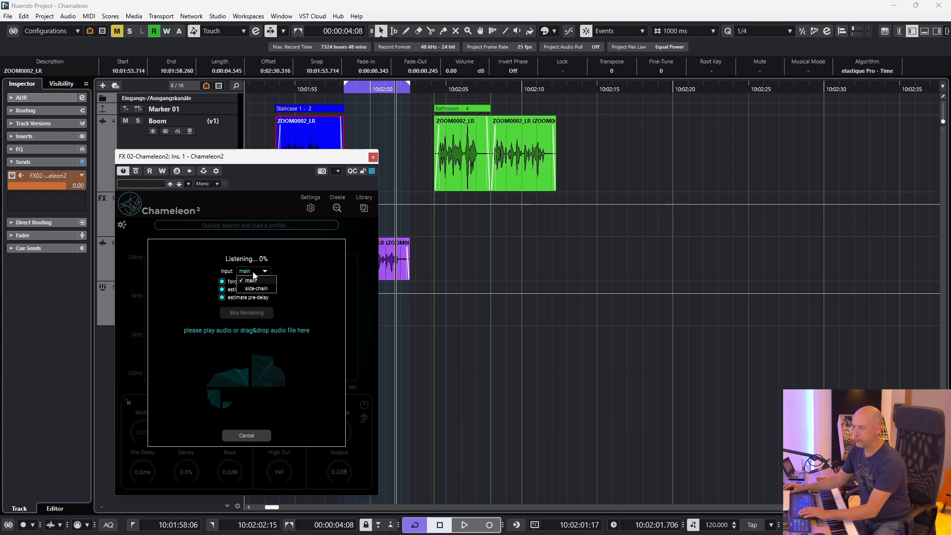
pyautogui.click(262, 290)
# Set the locators to the Staircase clip's range and select the Boom track.
pyautogui.moveTo(305, 163); pyautogui.dragTo(335, 282)
pyautogui.click(324, 159)
pyautogui.press('p')
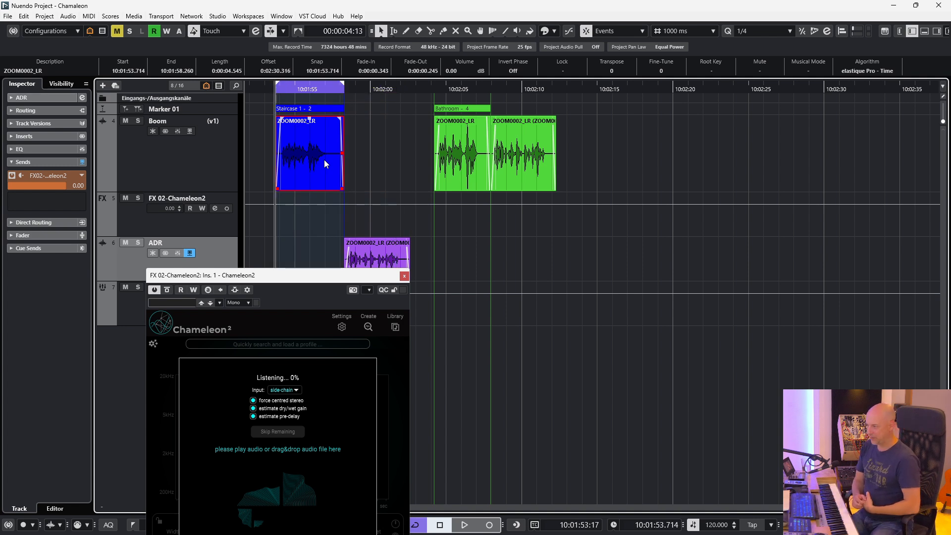
pyautogui.click(198, 158)
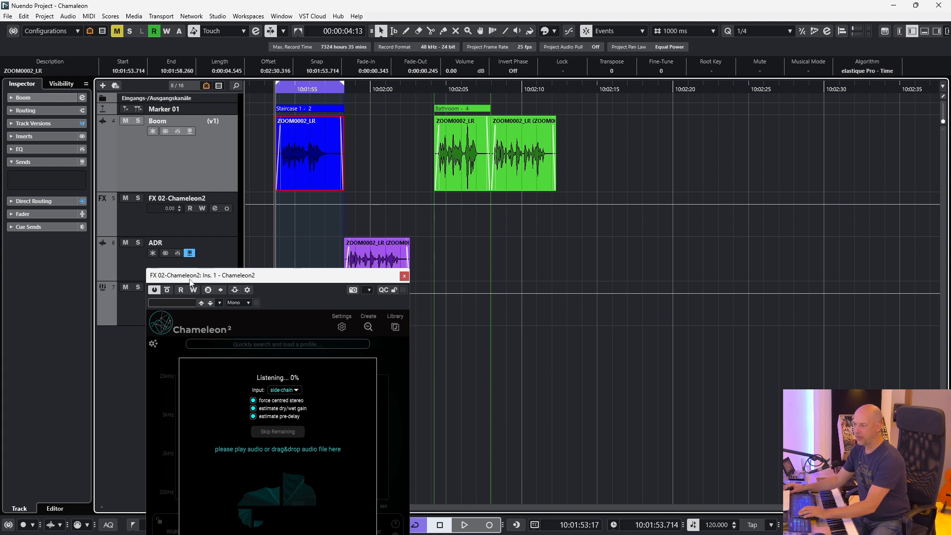
# Add Chameleon Feed as a side-chain source for the Chameleon2 insert on the FX 02-Chameleon2 track.
pyautogui.moveTo(198, 276); pyautogui.dragTo(151, 220)
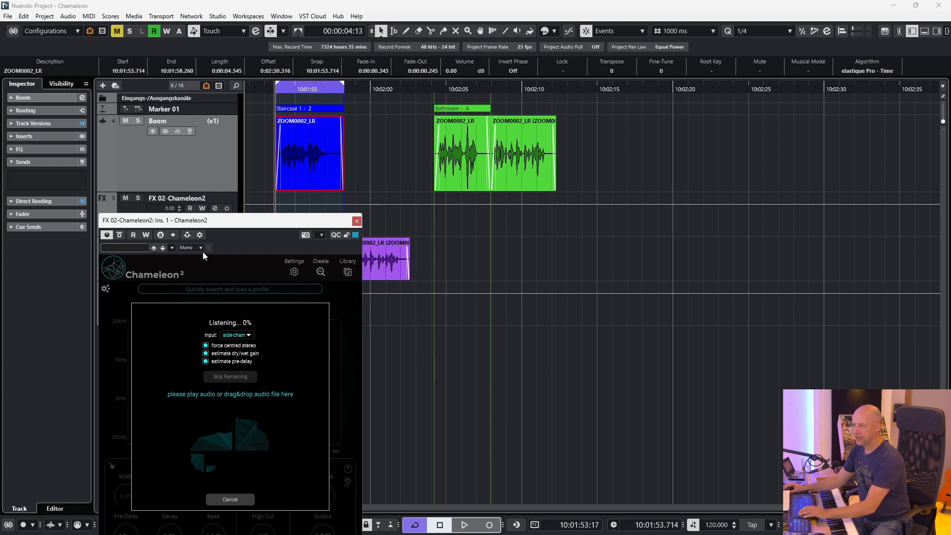
pyautogui.click(188, 236)
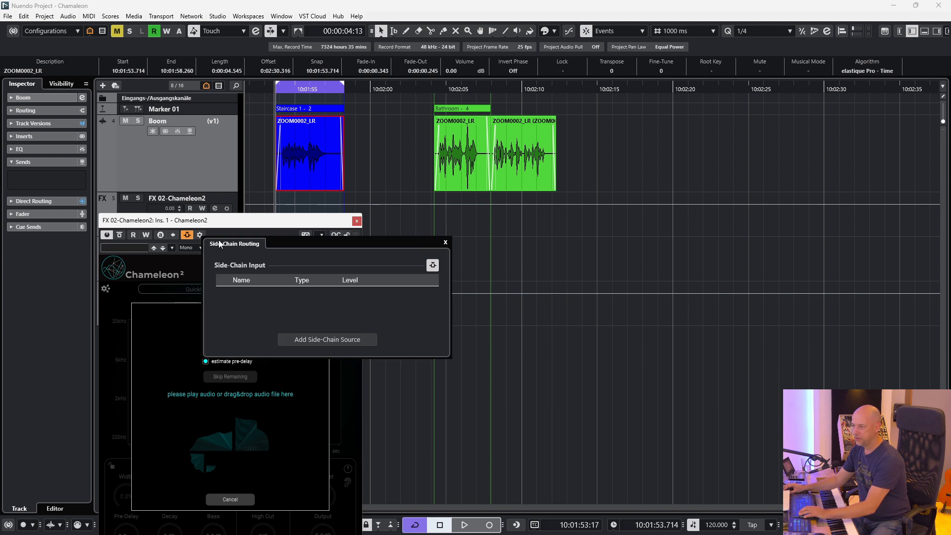
pyautogui.click(325, 337)
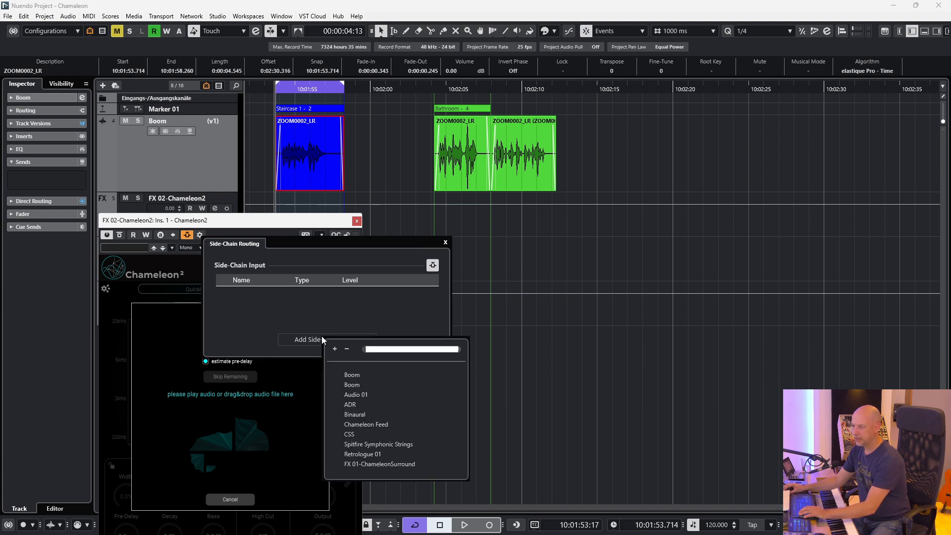
pyautogui.click(368, 424)
pyautogui.click(446, 243)
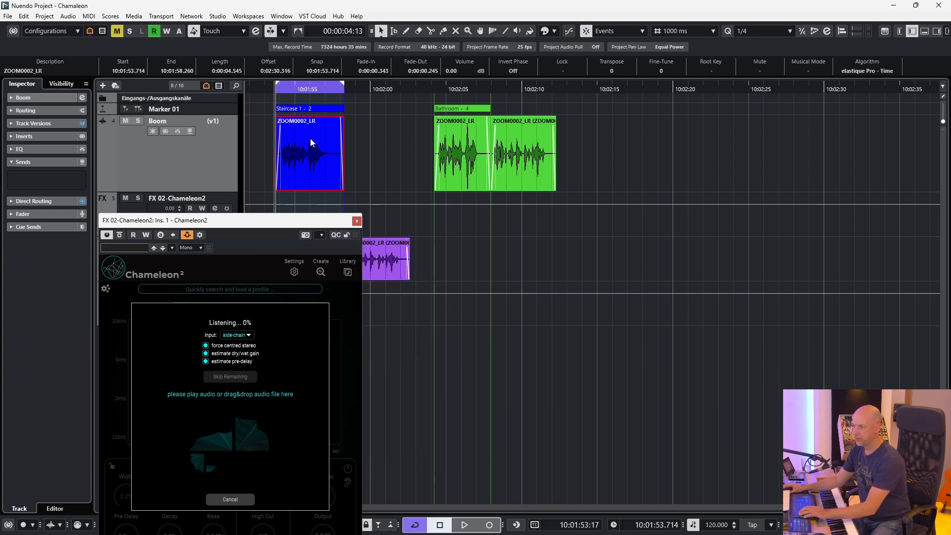
# Play the Staircase clip for Chameleon2 to analyse and apply the new reverb profile directly to this instance.
pyautogui.moveTo(271, 229); pyautogui.dragTo(248, 211)
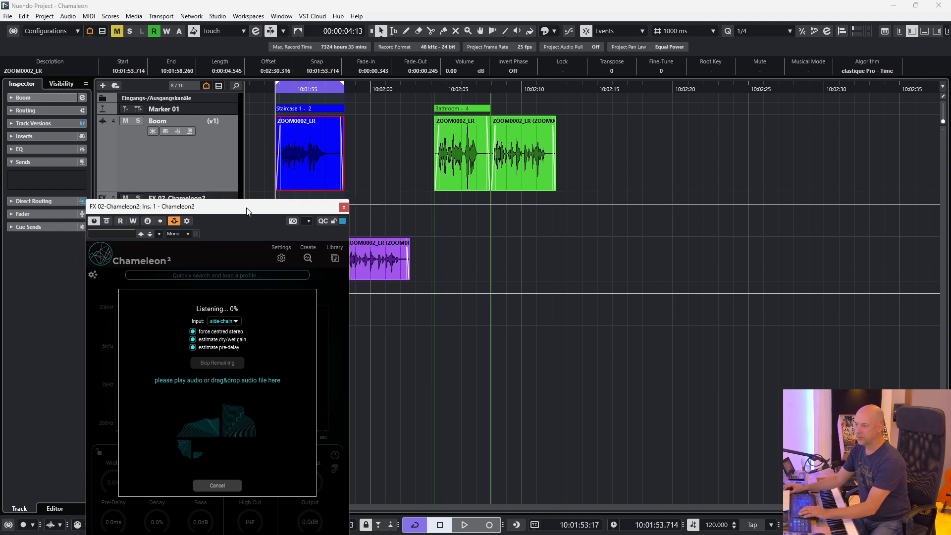
pyautogui.press('space')
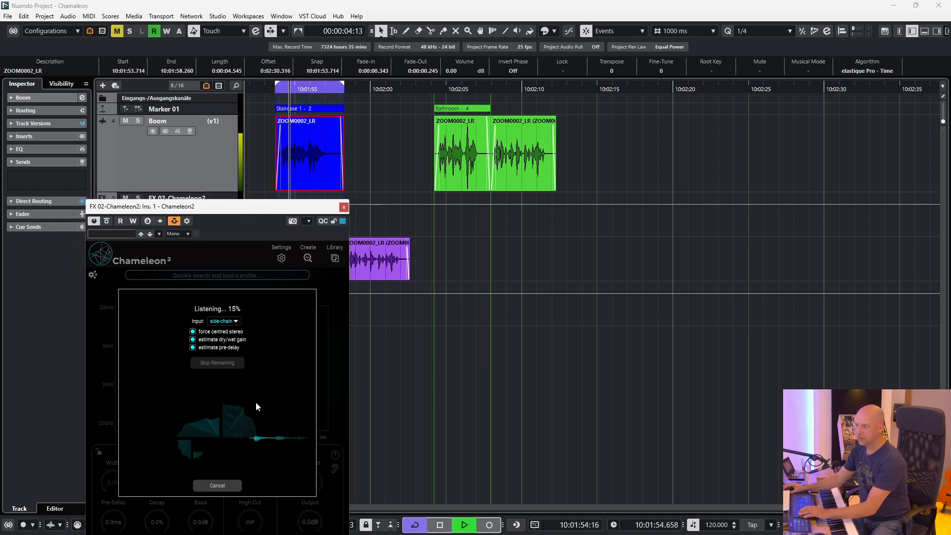
pyautogui.moveTo(304, 209); pyautogui.dragTo(298, 260)
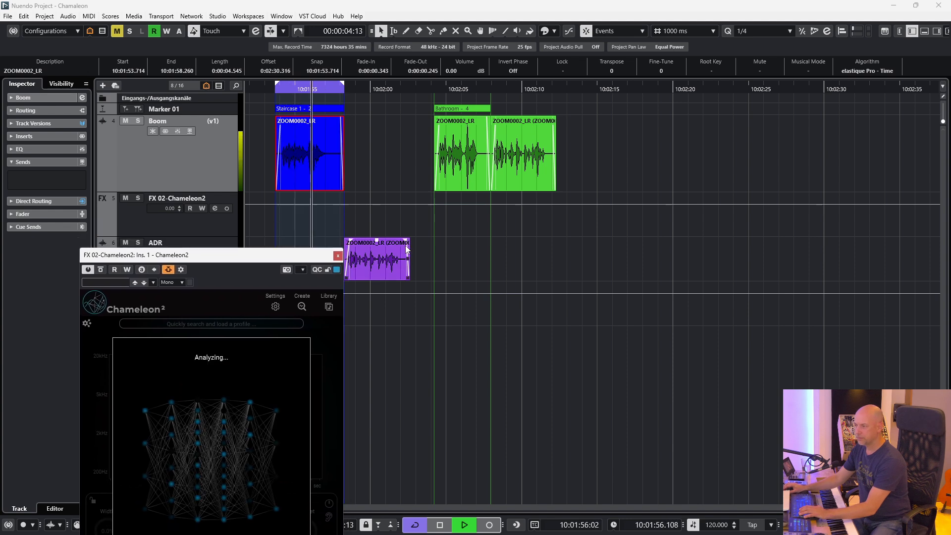
pyautogui.press('space')
pyautogui.click(177, 458)
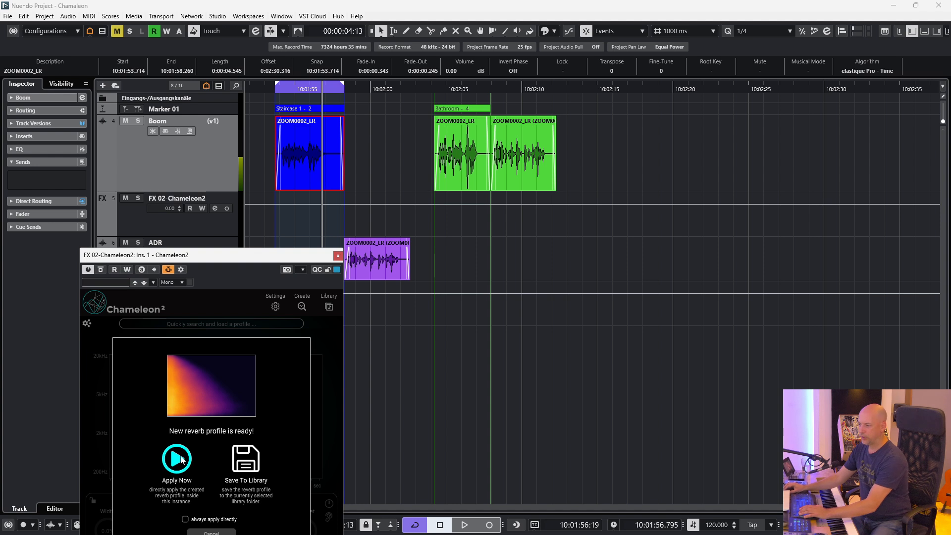
# Play the ADR clip in a loop and lower the ADR track's send to FX 02-Chameleon2 to -14.1 dB.
pyautogui.moveTo(391, 256); pyautogui.dragTo(398, 318)
pyautogui.click(386, 262)
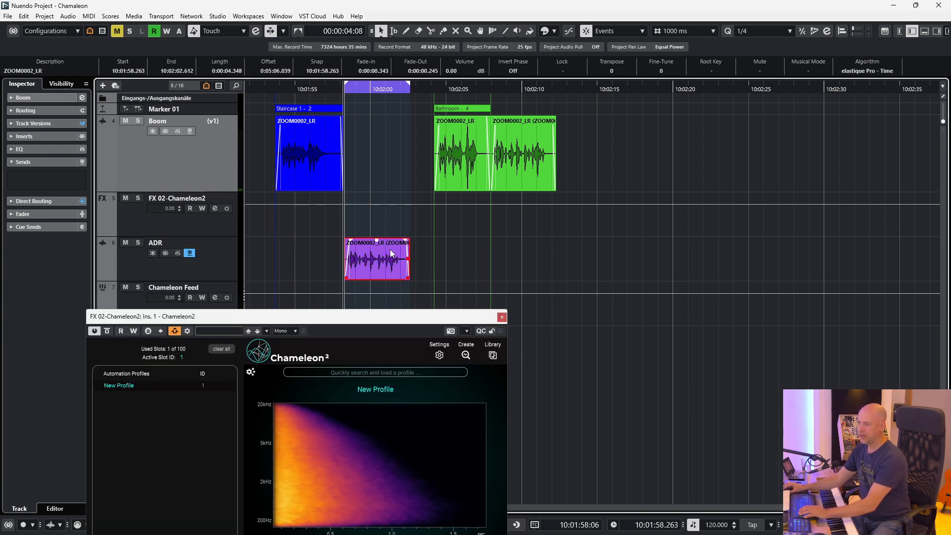
pyautogui.moveTo(295, 316); pyautogui.dragTo(271, 175)
pyautogui.moveTo(444, 444); pyautogui.dragTo(396, 320)
pyautogui.press('space')
pyautogui.click(210, 270)
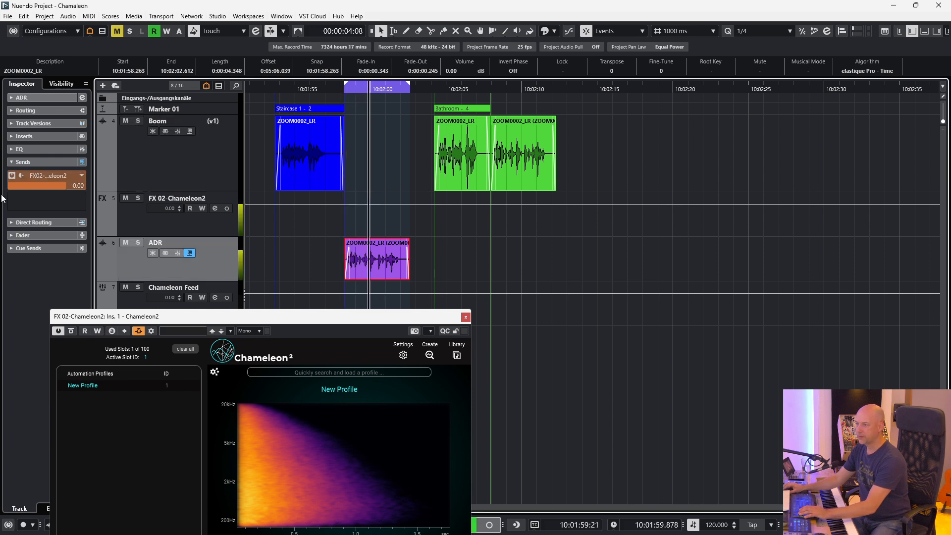
pyautogui.moveTo(31, 185); pyautogui.dragTo(16, 189)
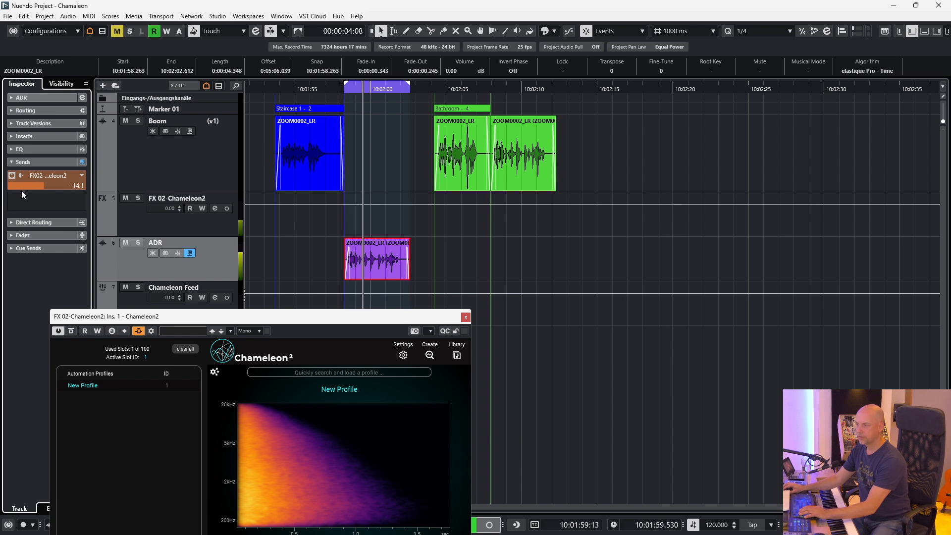
pyautogui.press('space')
# Create and apply another reverb profile from the looped Staircase clip, with the dry/wet gain estimate off.
pyautogui.click(340, 161)
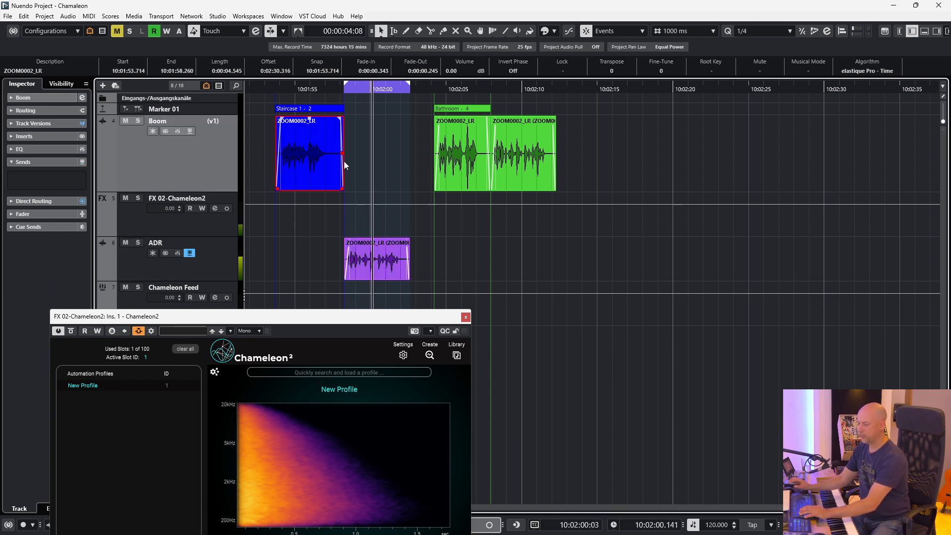
pyautogui.press('p')
pyautogui.moveTo(317, 315); pyautogui.dragTo(272, 227)
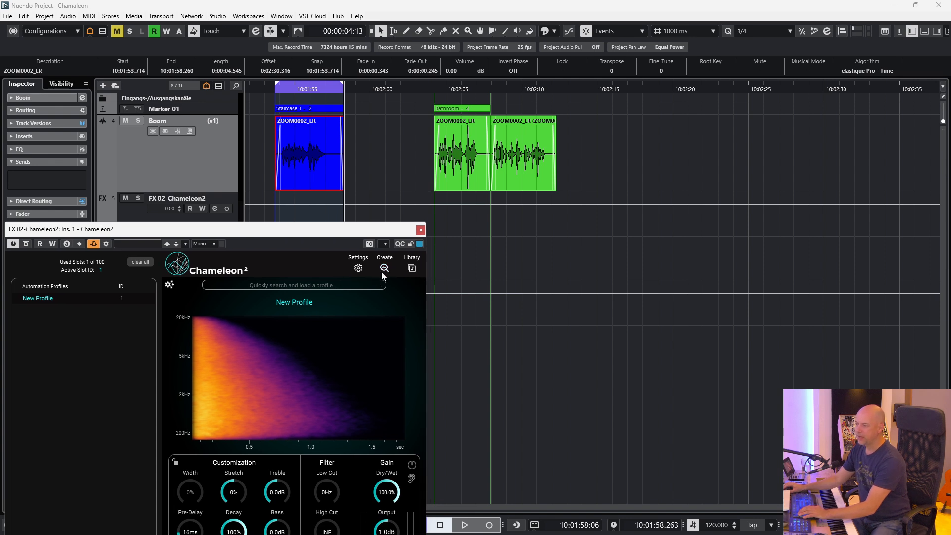
pyautogui.click(385, 269)
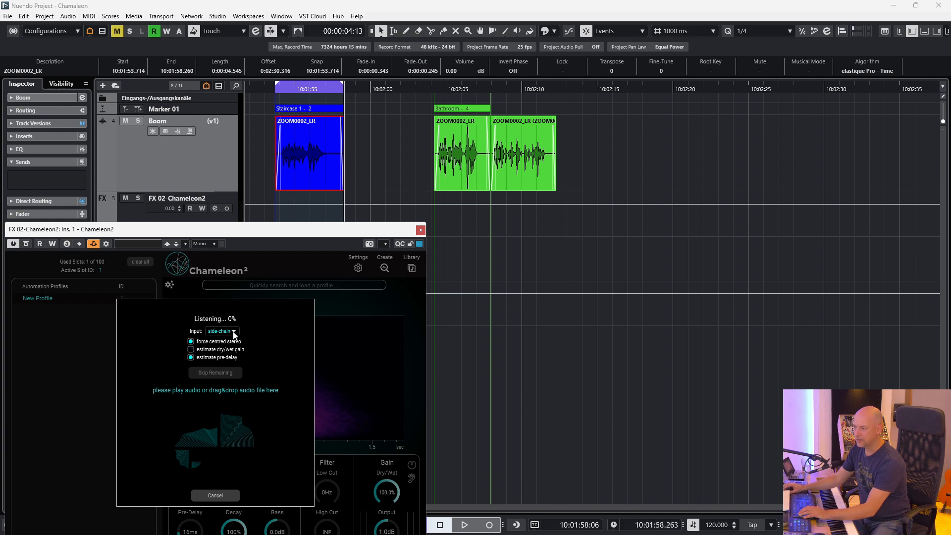
pyautogui.press('KP_1')
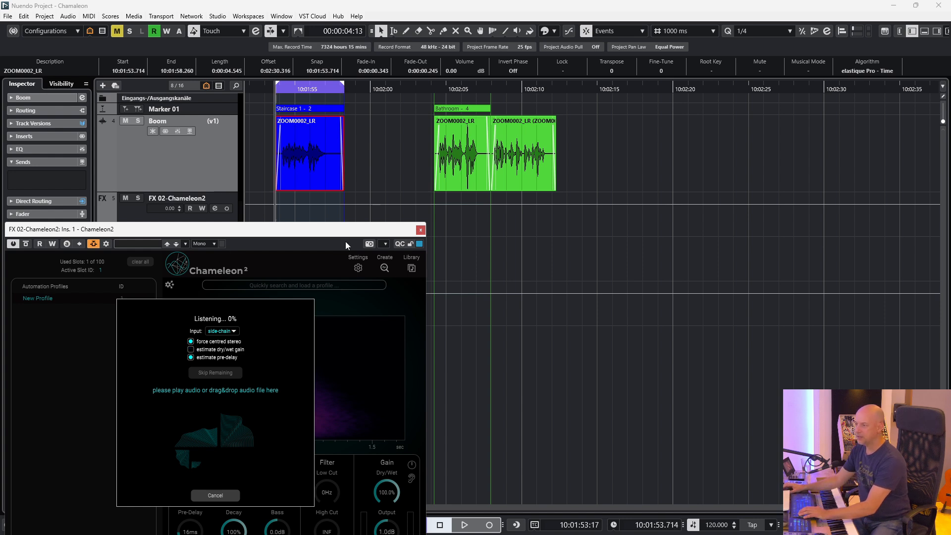
pyautogui.press('space')
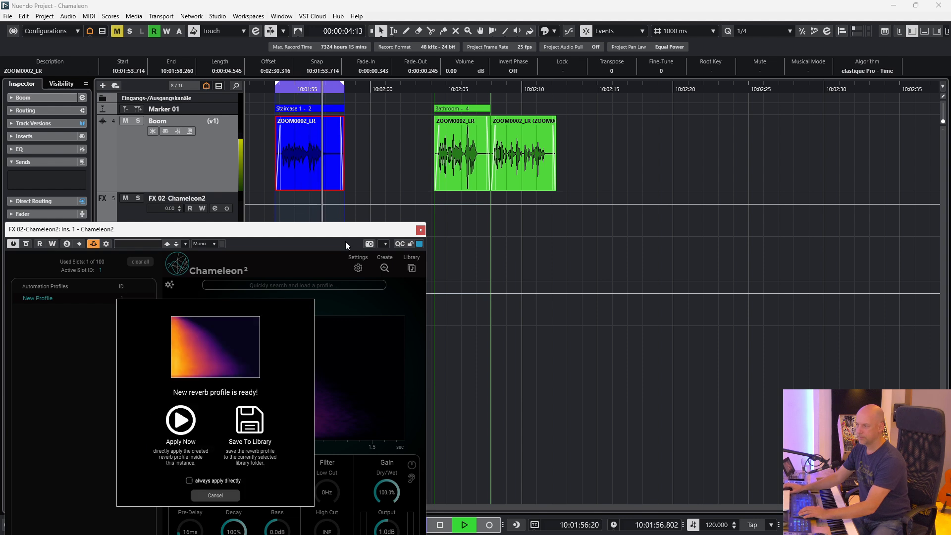
pyautogui.press('space')
pyautogui.click(180, 421)
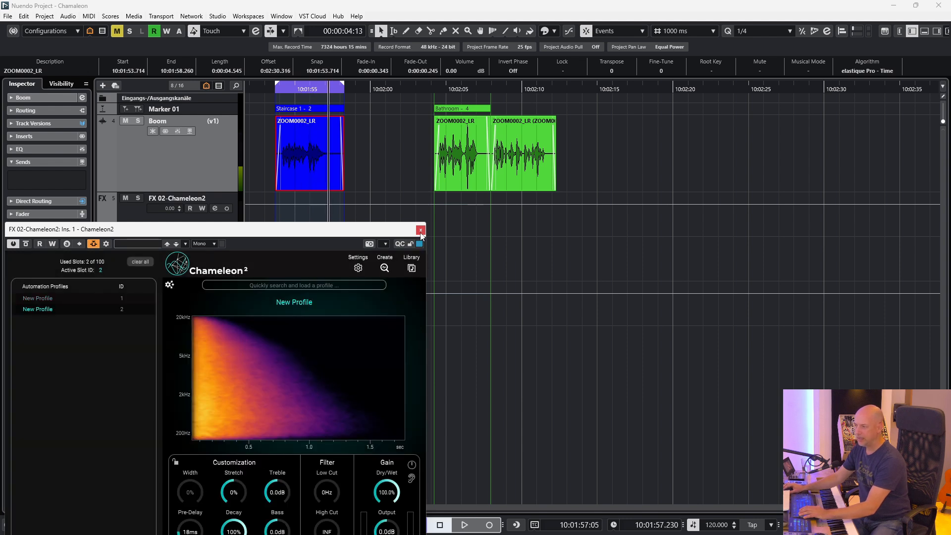
# Play from the Staircase clip into the ADR clip with cycle off and set the ADR send level to -9.62 dB.
pyautogui.click(420, 230)
pyautogui.click(276, 89)
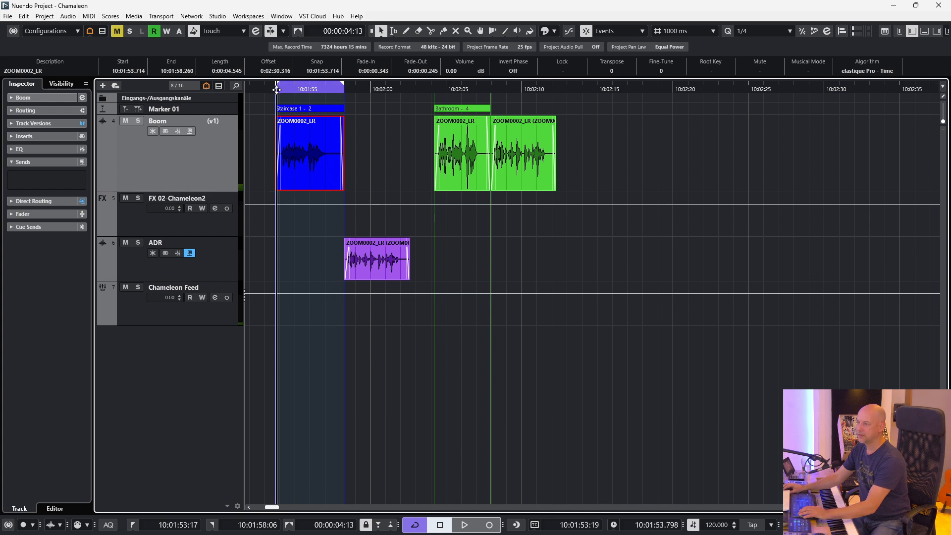
pyautogui.press('KP_Divide')
pyautogui.press('space')
pyautogui.click(221, 261)
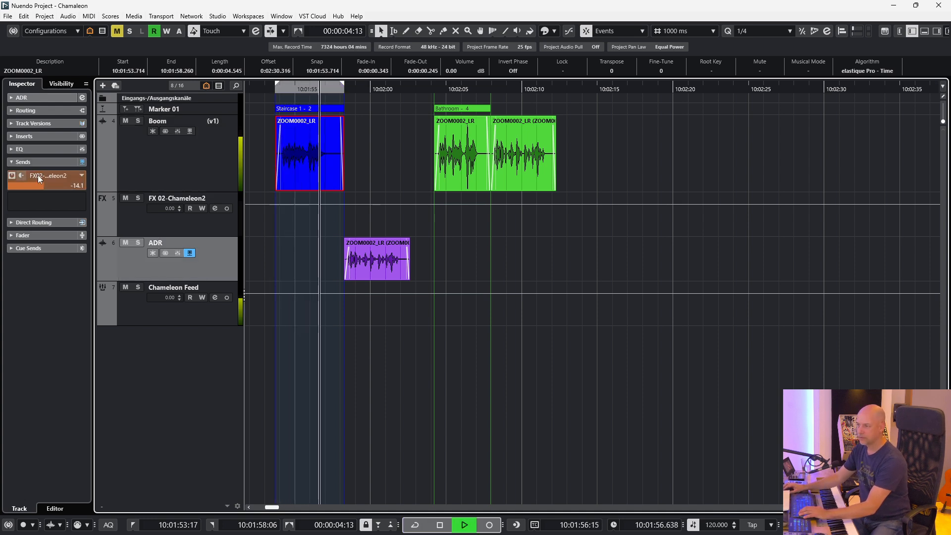
pyautogui.moveTo(41, 184); pyautogui.dragTo(53, 183)
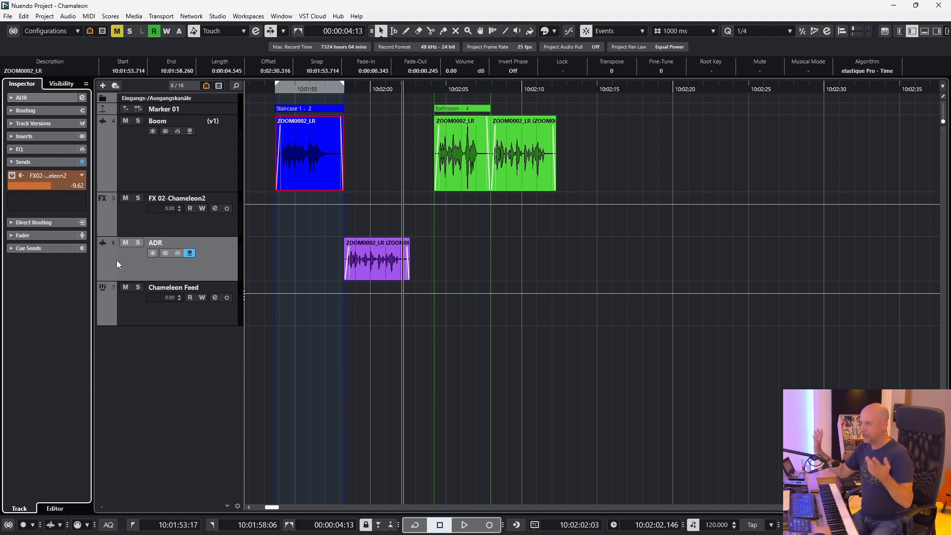
# Set the locators to the first Bathroom clip and show the hidden FX 01-ChameleonSurround track.
pyautogui.click(459, 151)
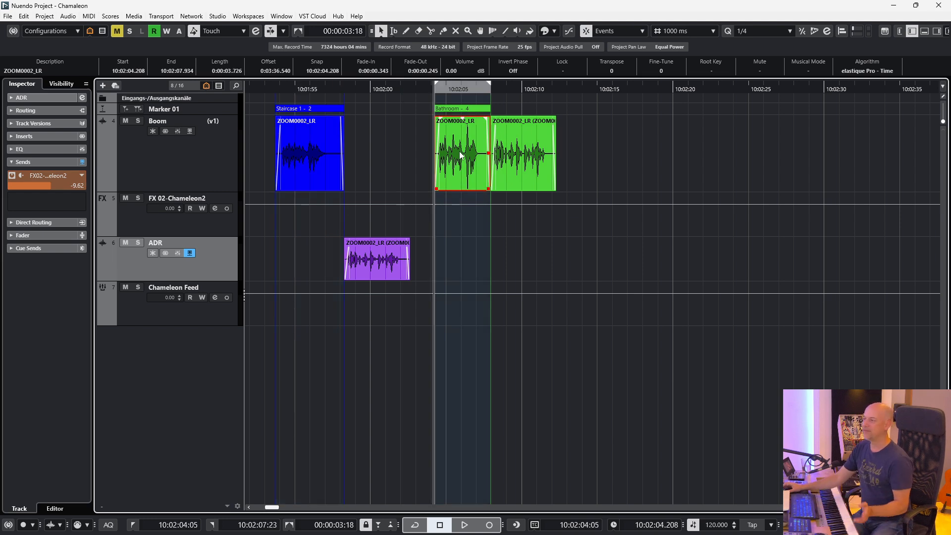
pyautogui.click(157, 164)
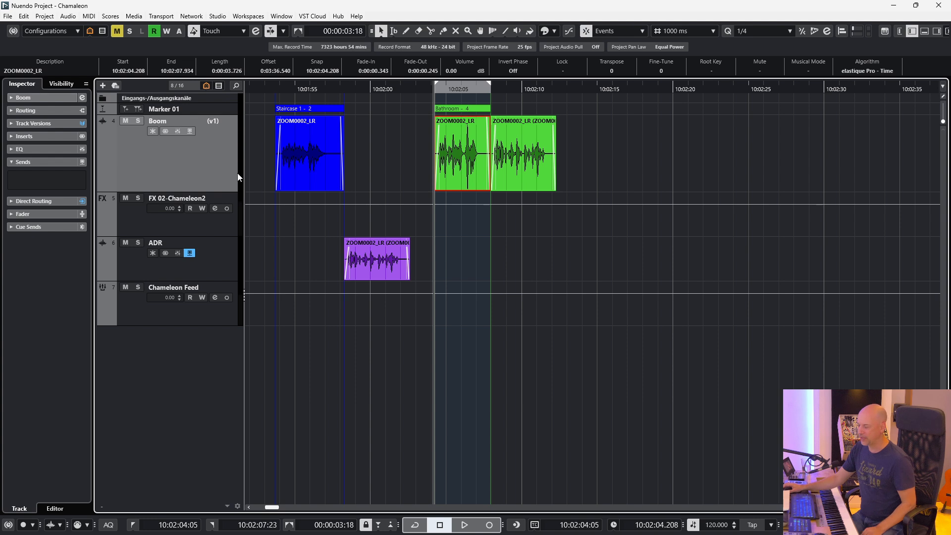
pyautogui.press('F3')
pyautogui.press('F3')
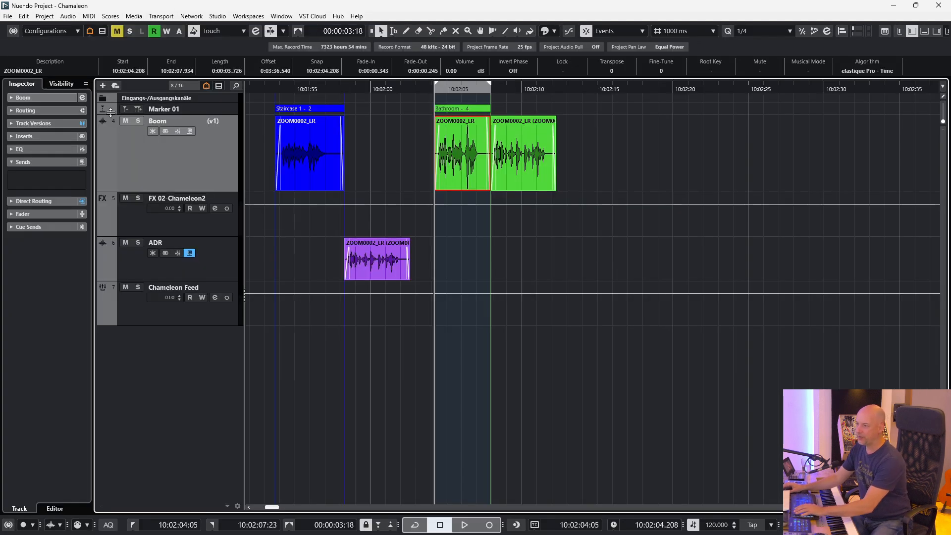
pyautogui.click(62, 84)
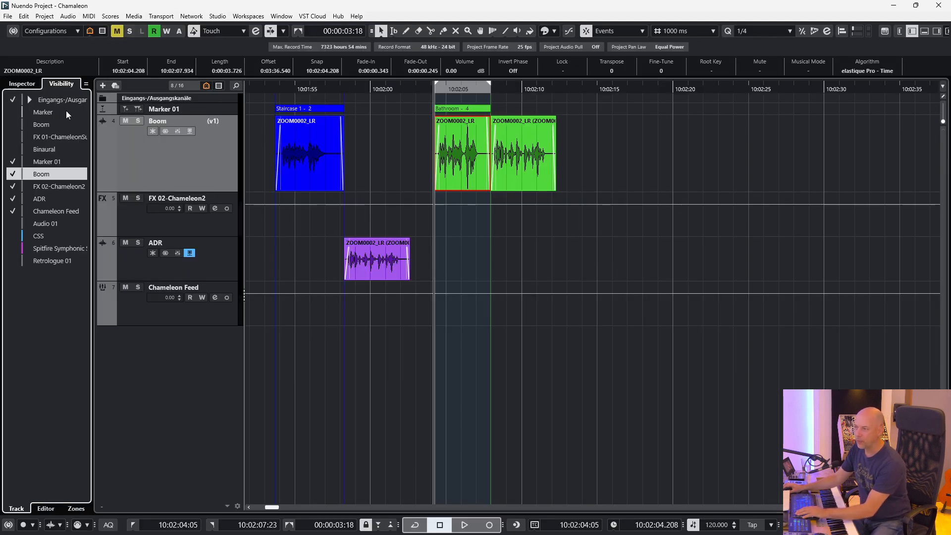
pyautogui.click(9, 137)
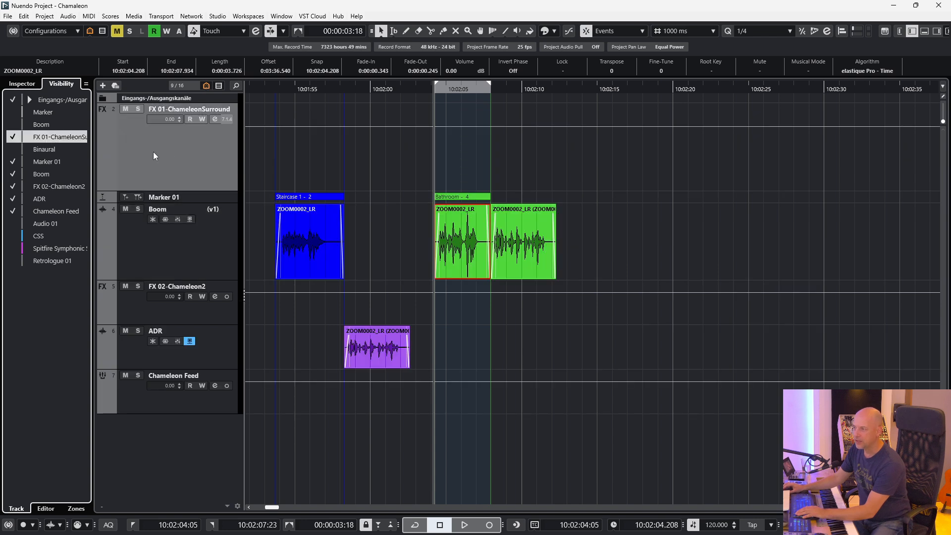
# Reroute the ADR track's send from FX 02-Chameleon2 to FX 01-ChameleonSurround.
pyautogui.click(194, 259)
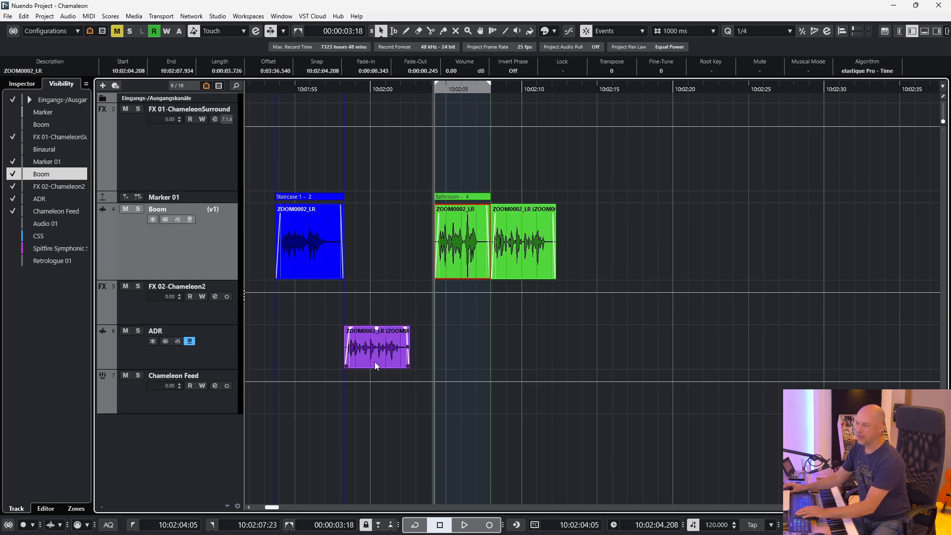
pyautogui.click(220, 349)
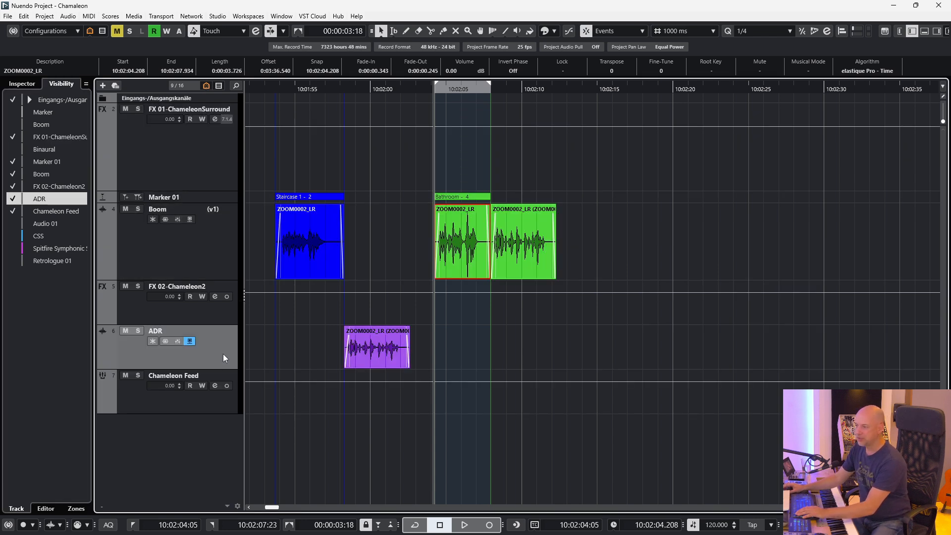
pyautogui.click(22, 83)
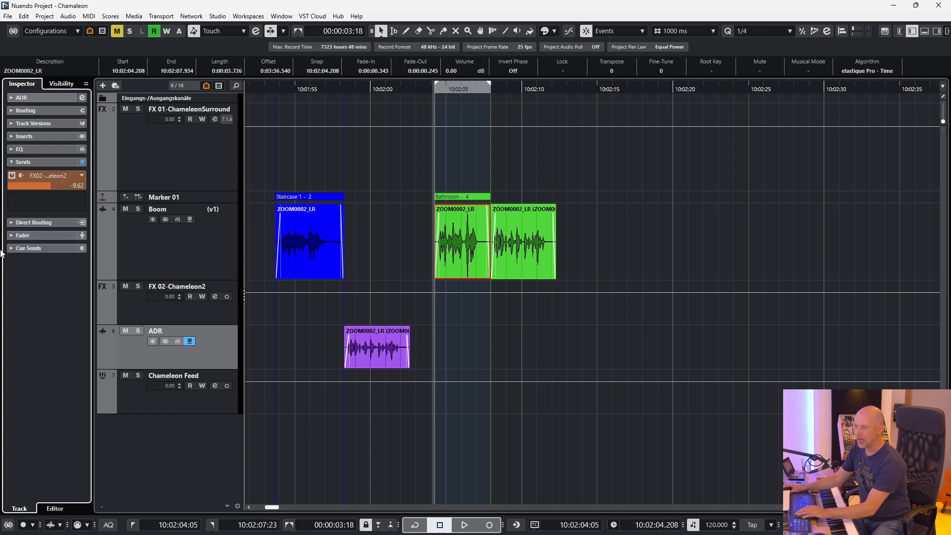
pyautogui.click(79, 176)
pyautogui.click(65, 224)
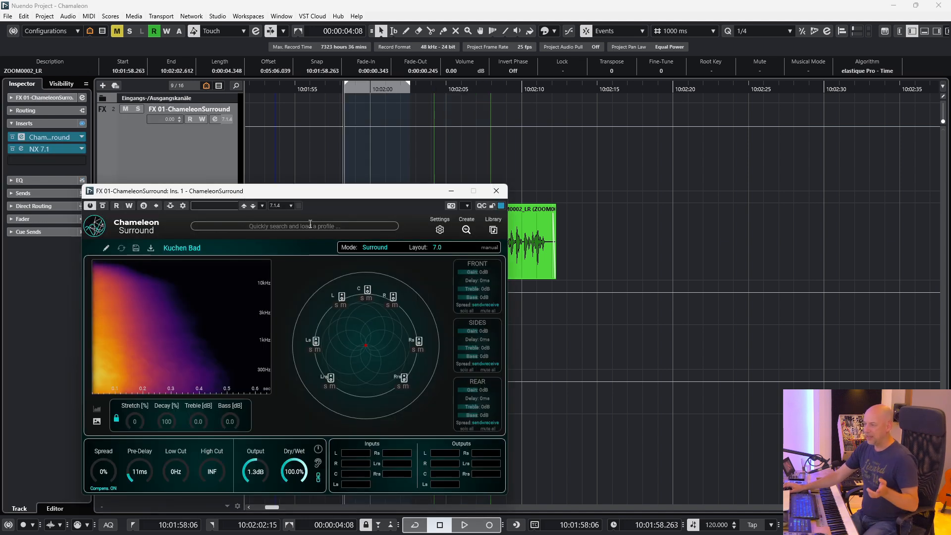
# Play the ADR clip through Chameleon Surround's Kuchen Bad profile while moving the source in the VST MultiPanner.
pyautogui.click(438, 247)
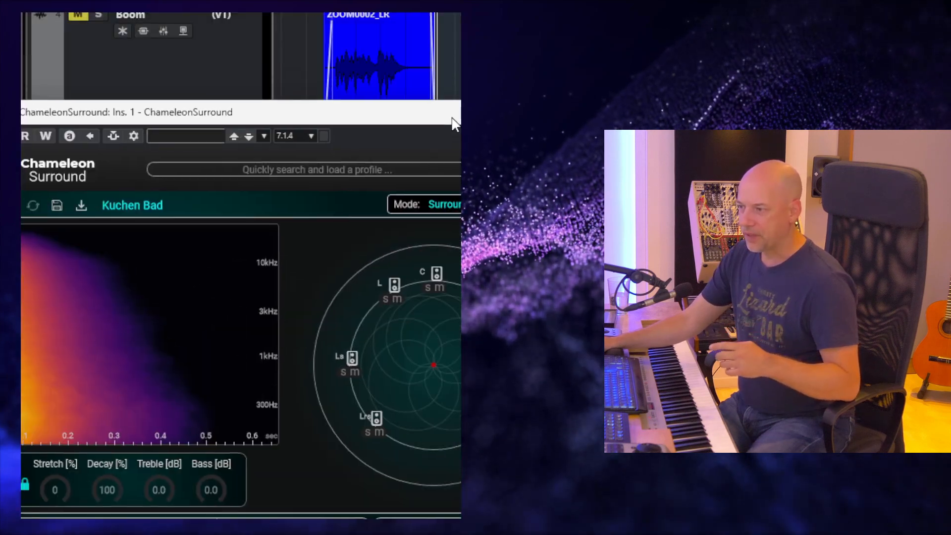
pyautogui.moveTo(455, 198); pyautogui.dragTo(322, 166)
pyautogui.press('space')
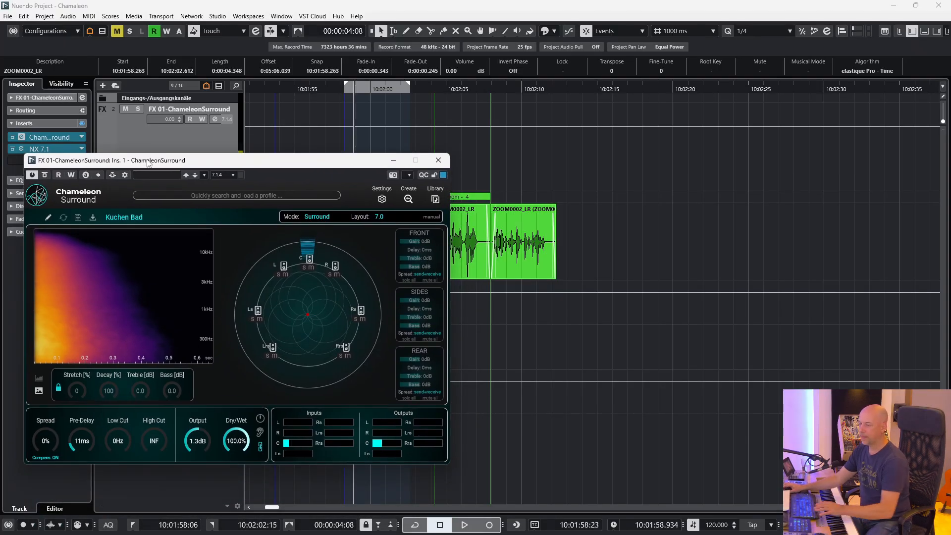
pyautogui.moveTo(148, 163); pyautogui.dragTo(160, 197)
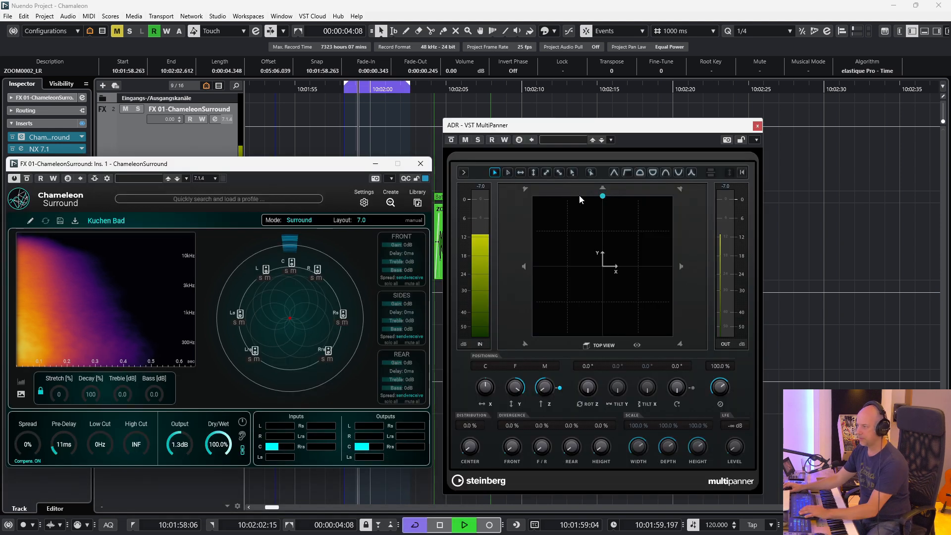
pyautogui.moveTo(668, 178); pyautogui.dragTo(602, 179)
pyautogui.press('space')
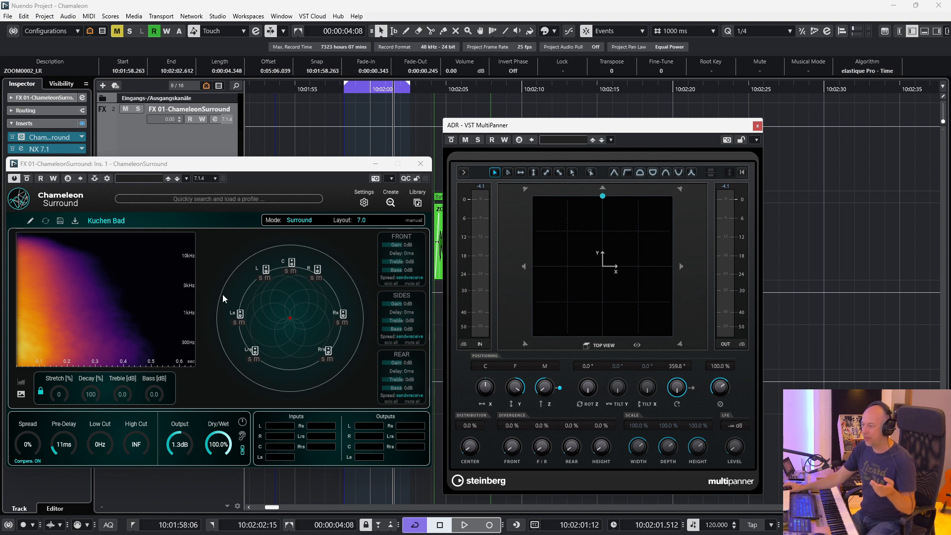
# Set the spread of the Conference Room profile to 58% in Chameleon Surround.
pyautogui.click(37, 441)
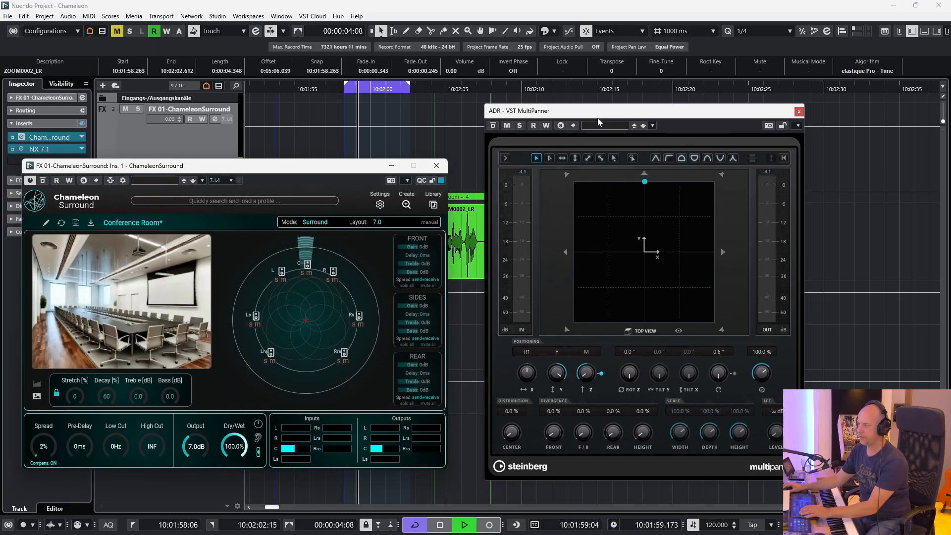
pyautogui.moveTo(538, 135); pyautogui.dragTo(492, 149)
pyautogui.moveTo(47, 453); pyautogui.dragTo(56, 386)
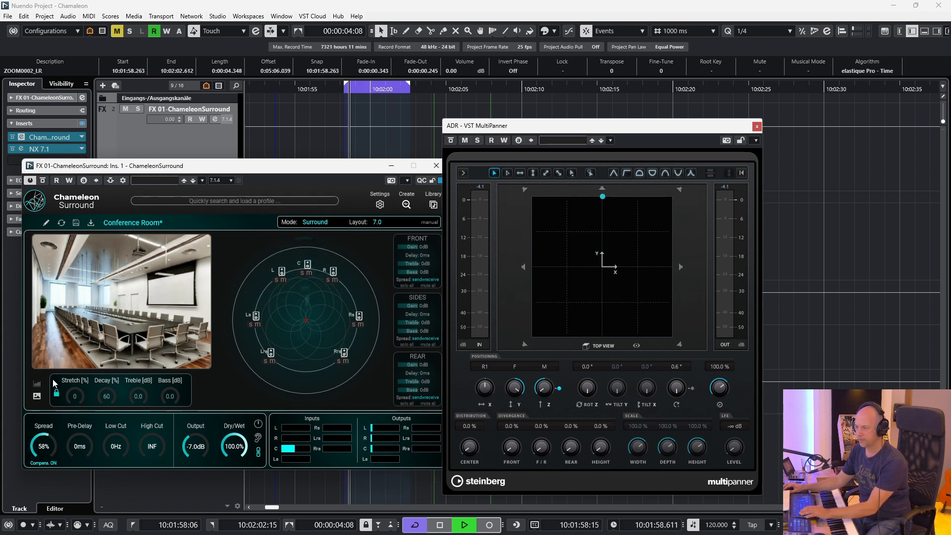
# Raise the Conference Room profile's spread to 63% in Chameleon Surround and stop the playback.
pyautogui.moveTo(55, 380); pyautogui.dragTo(55, 378)
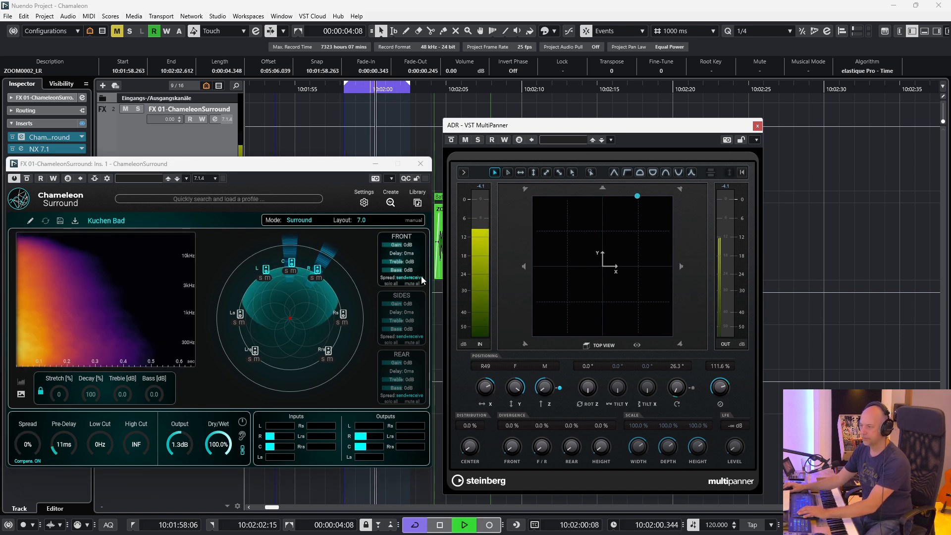
pyautogui.press('space')
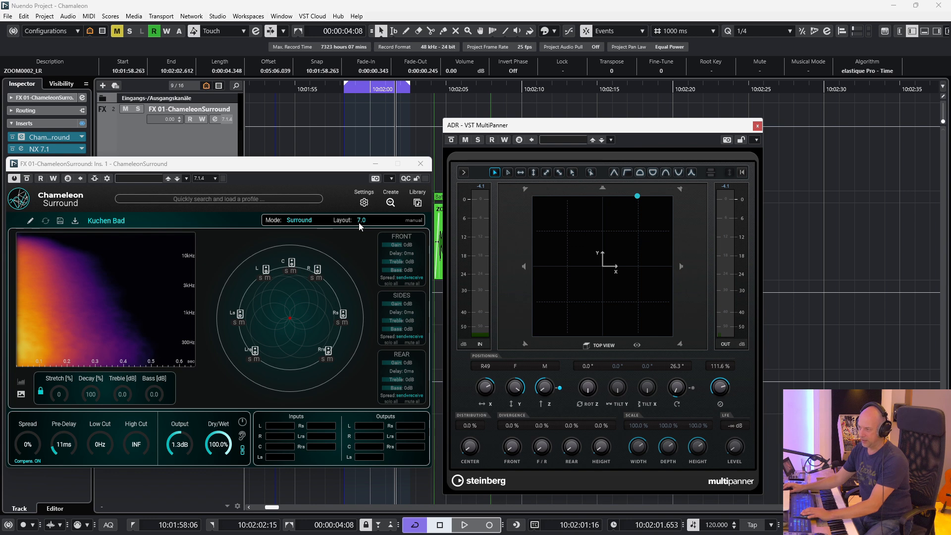
# Switch Chameleon Surround's surround visuals to Perceived Source and play the ADR clip through the Kuchen Bad profile.
pyautogui.click(364, 202)
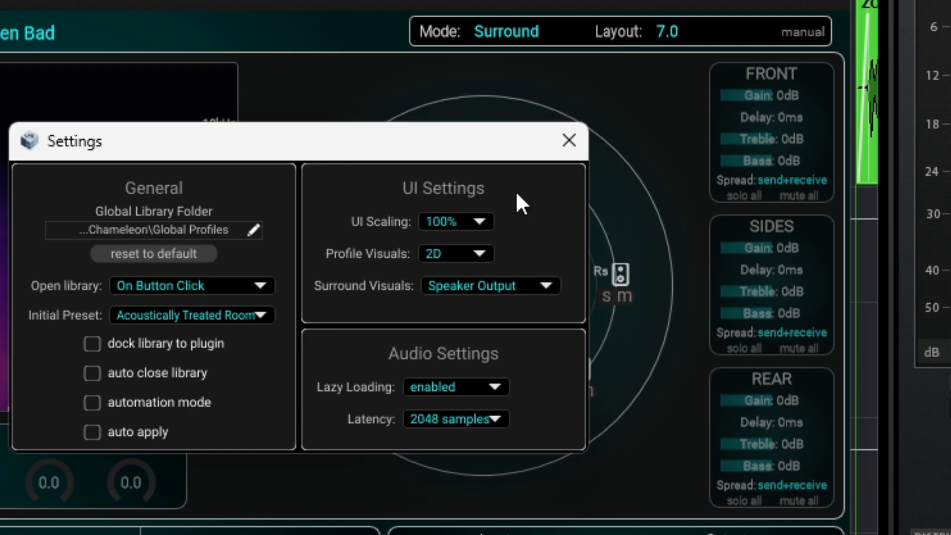
pyautogui.click(509, 279)
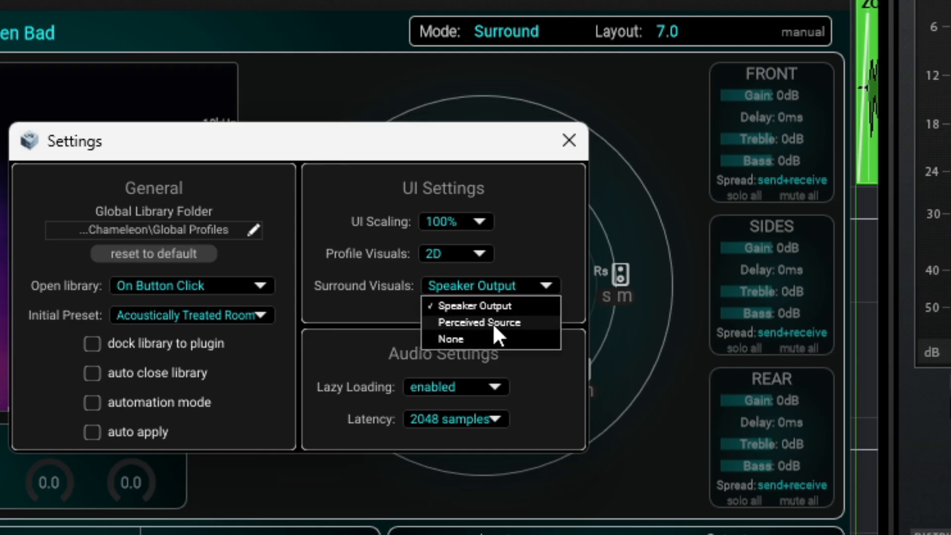
pyautogui.click(492, 322)
pyautogui.click(569, 141)
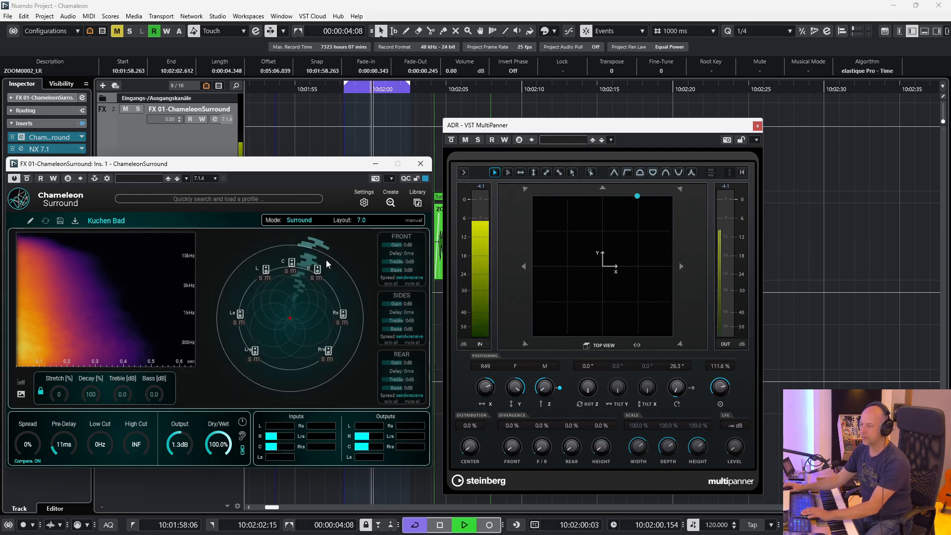
pyautogui.press('space')
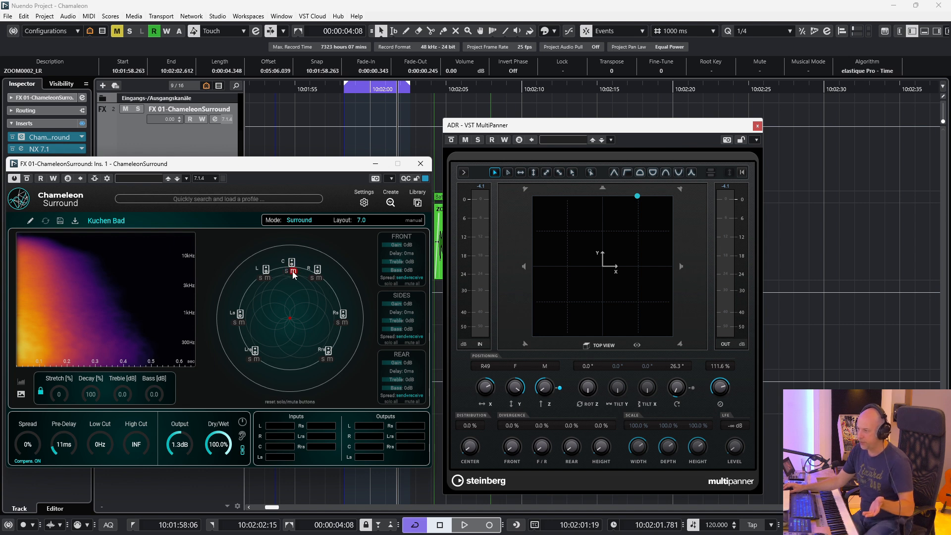
pyautogui.press('space')
# Browse the Bake folder and the Global Profiles presets in the Chameleon profile library.
pyautogui.click(416, 204)
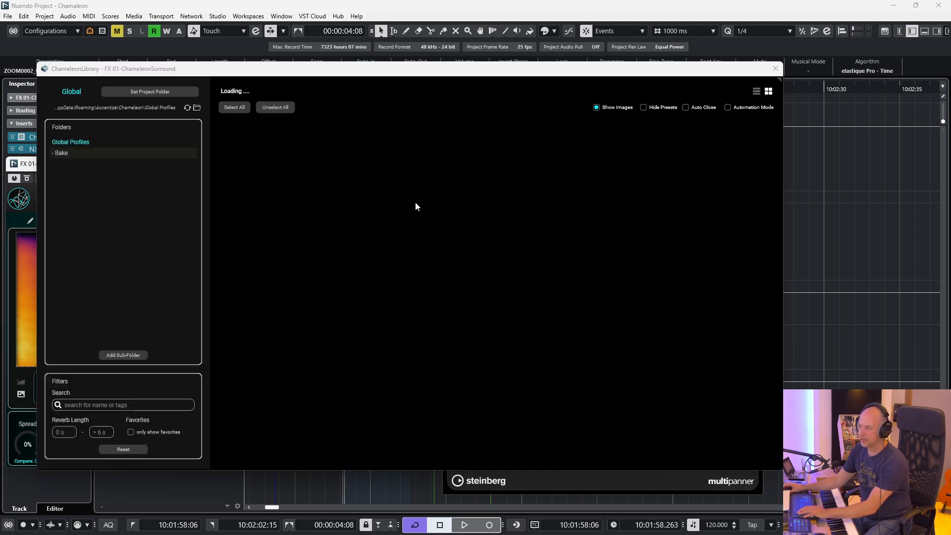
pyautogui.click(67, 153)
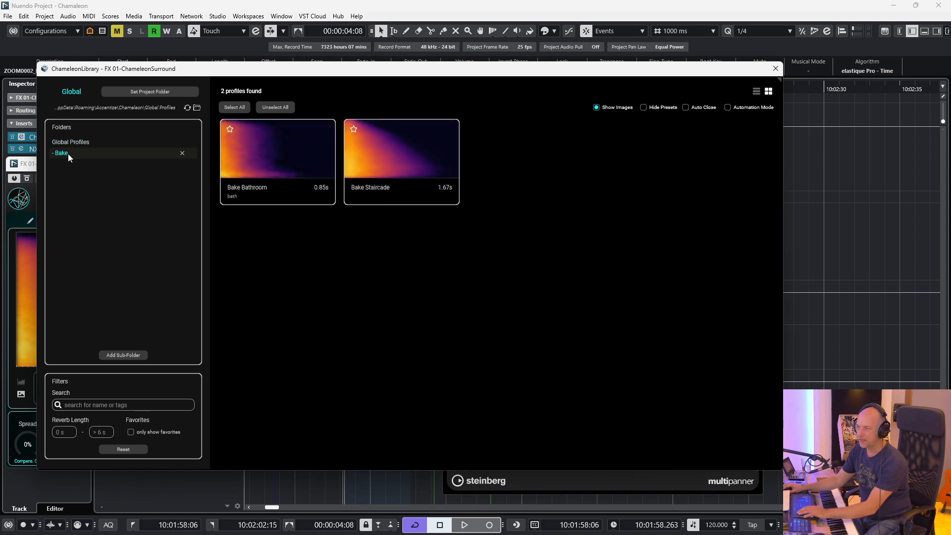
pyautogui.moveTo(277, 176)
pyautogui.moveTo(400, 164)
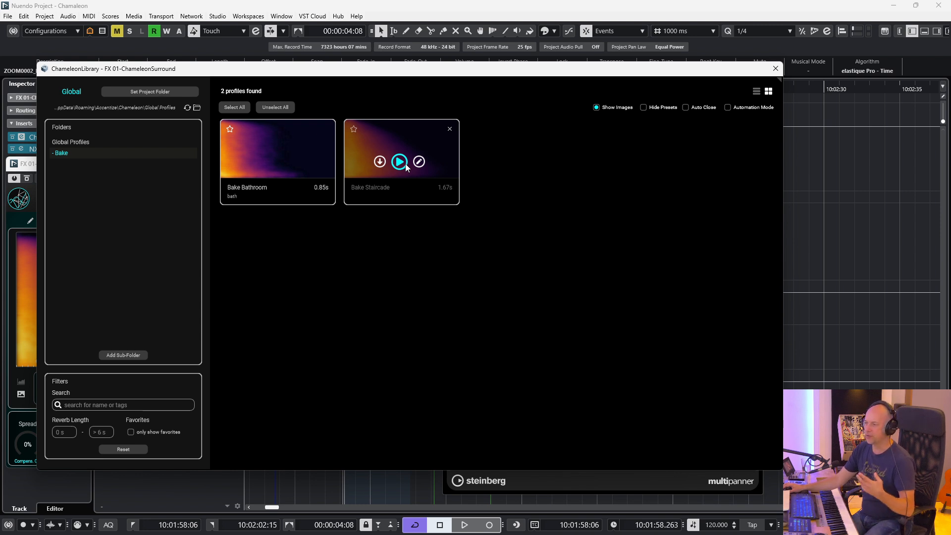
pyautogui.click(74, 142)
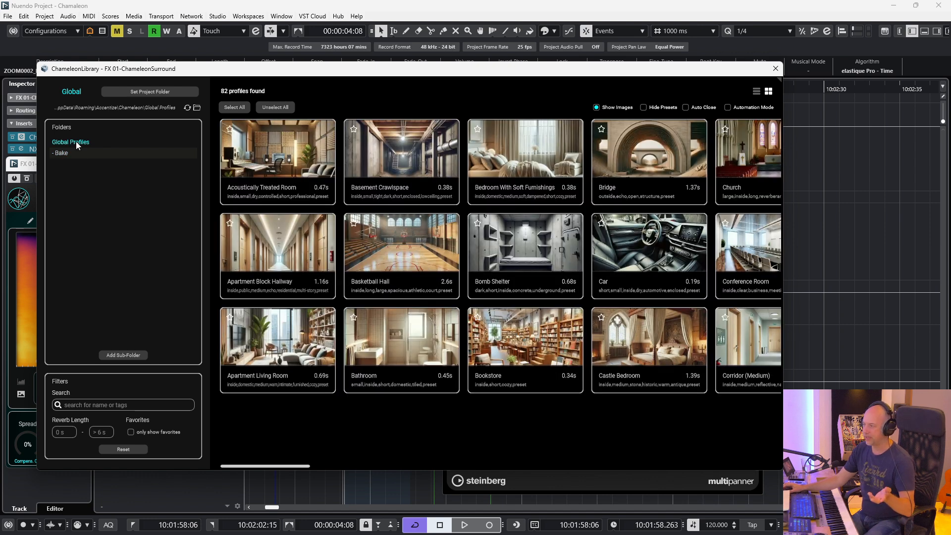
pyautogui.moveTo(288, 183)
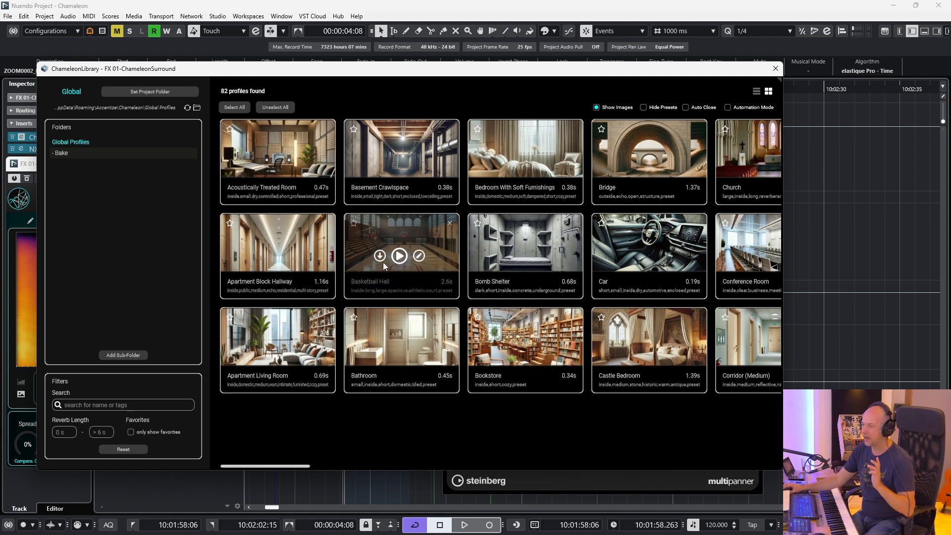
pyautogui.moveTo(602, 354)
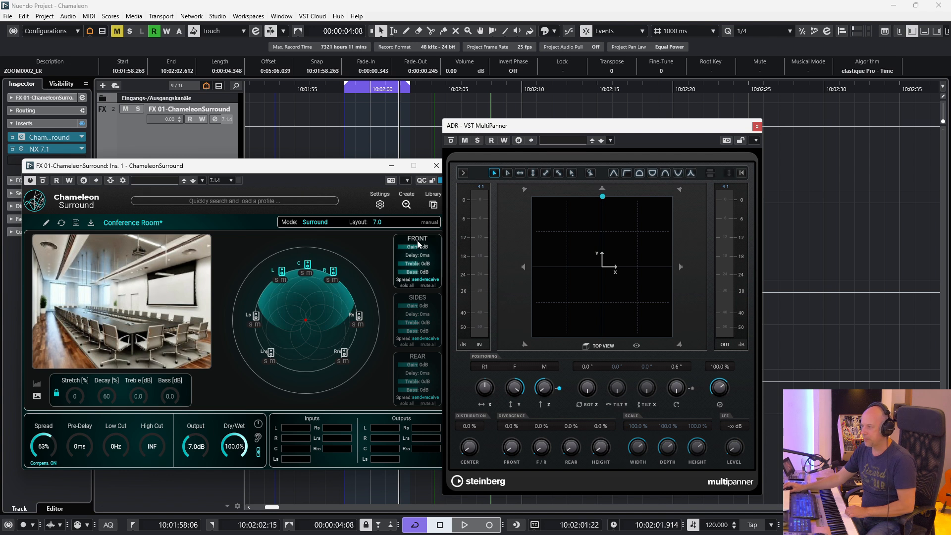
# Raise the FRONT gain to 7 dB in Chameleon Surround and pan the ADR source fully right at mid depth in the VST MultiPanner.
pyautogui.scroll(5, 423, 250)
pyautogui.scroll(-1, 425, 252)
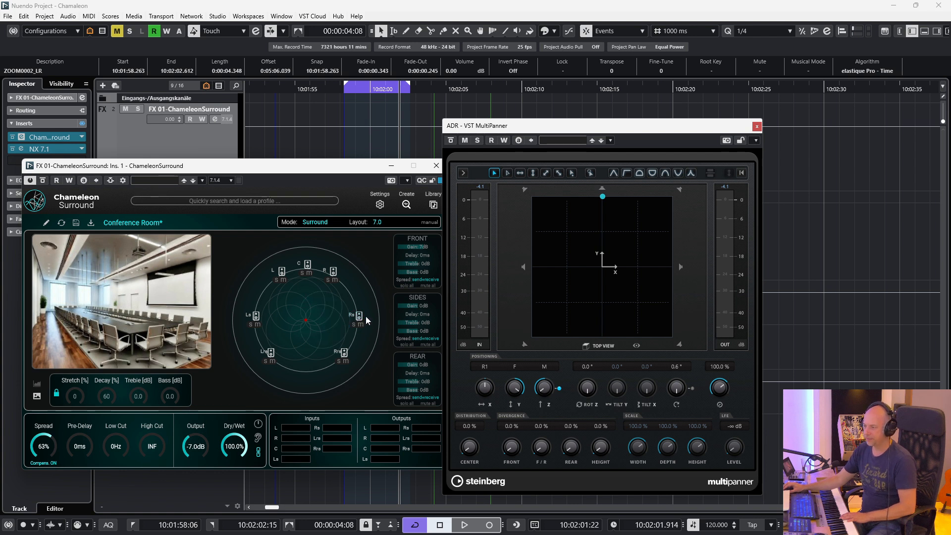
pyautogui.moveTo(597, 198); pyautogui.dragTo(691, 270)
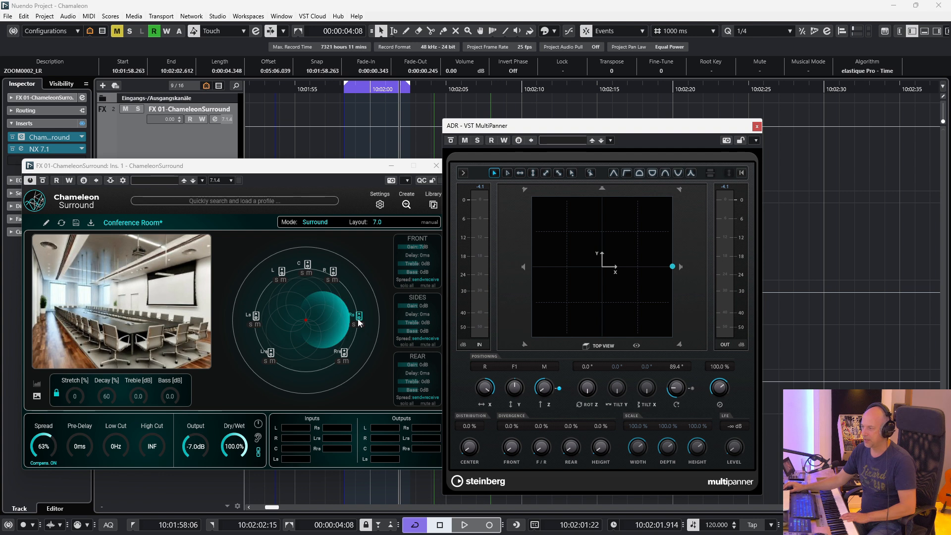
# Try the receive only spread mode for the SIDES speakers and restore it to send+receive.
pyautogui.click(427, 338)
pyautogui.click(444, 357)
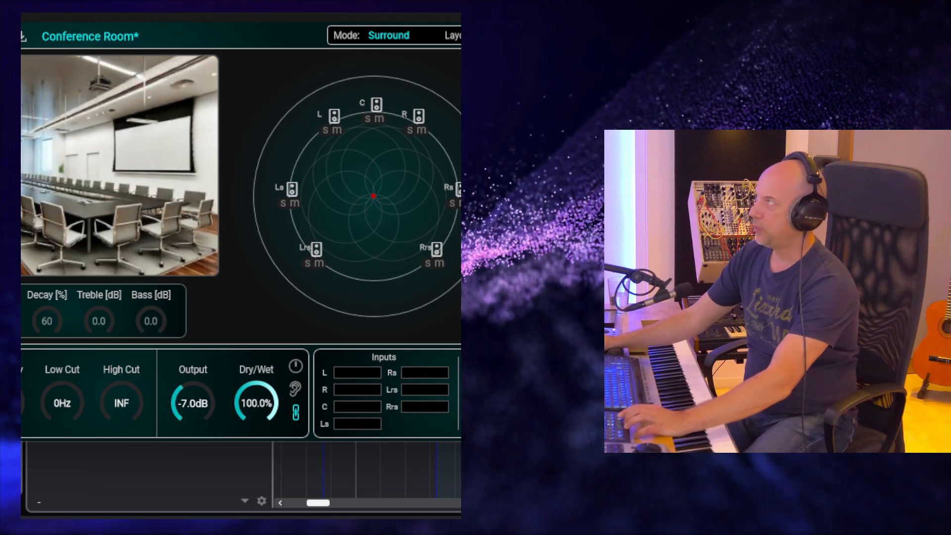
pyautogui.moveTo(276, 13); pyautogui.dragTo(262, 37)
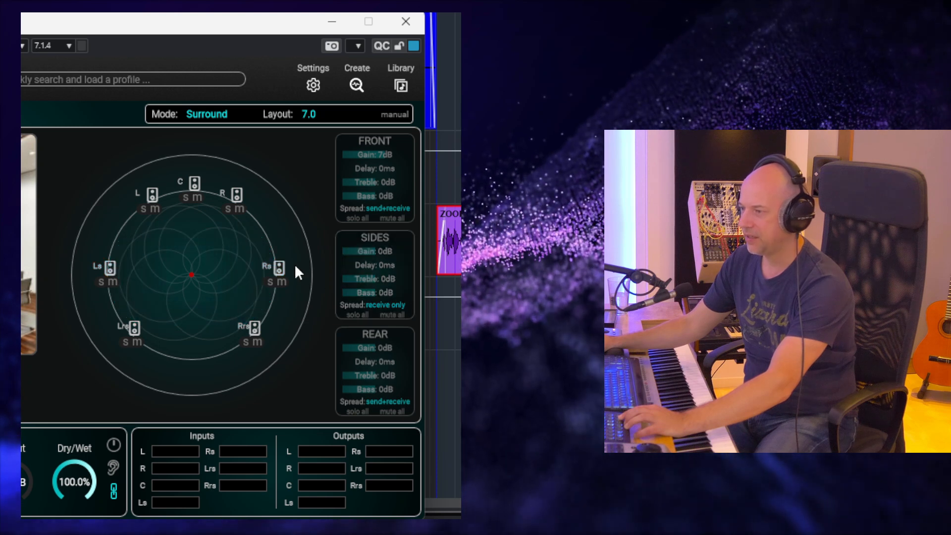
pyautogui.click(382, 304)
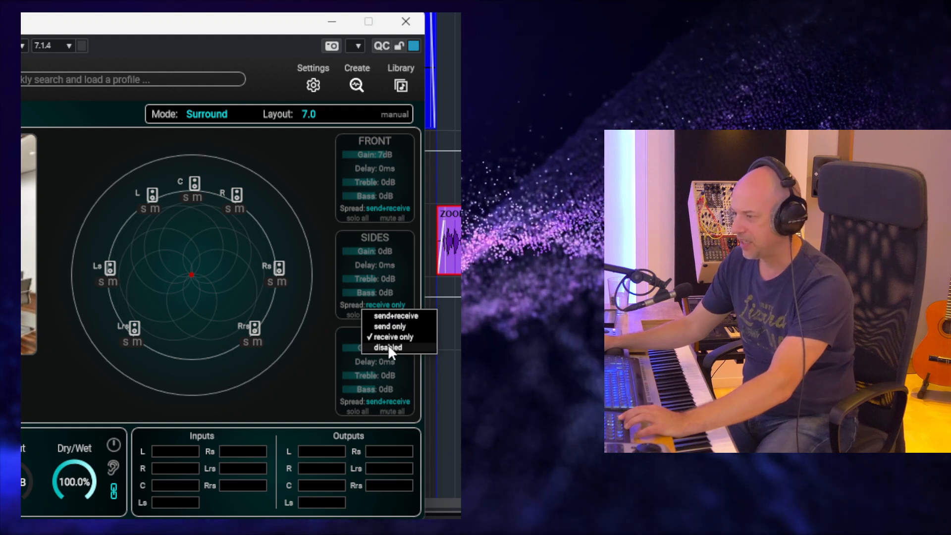
pyautogui.click(393, 315)
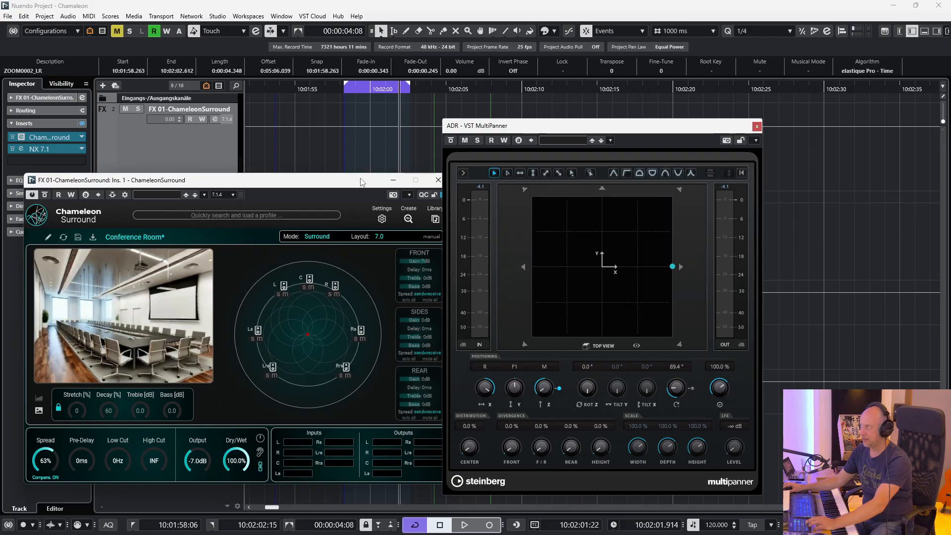
# Open the Bake Bathroom profile from the library's Bake folder for editing and save it.
pyautogui.click(38, 236)
pyautogui.click(74, 151)
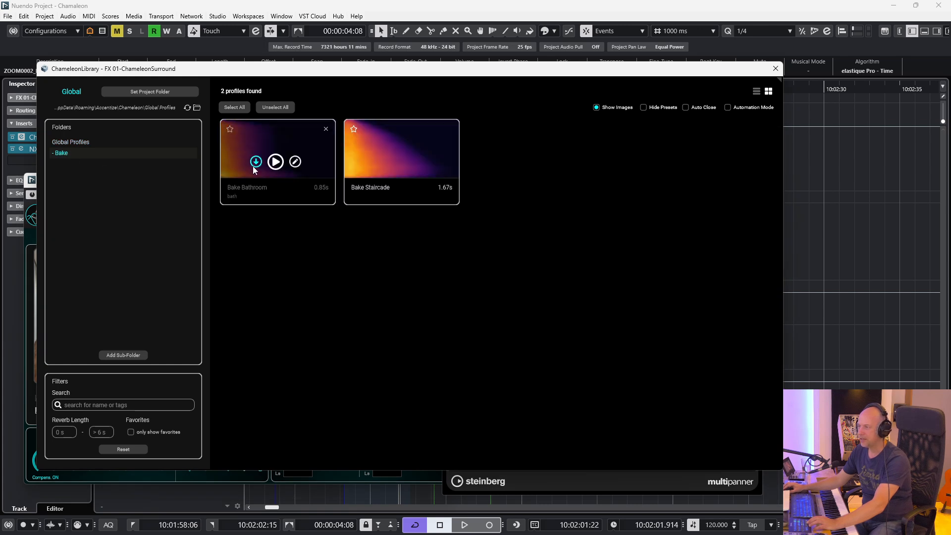
pyautogui.click(260, 140)
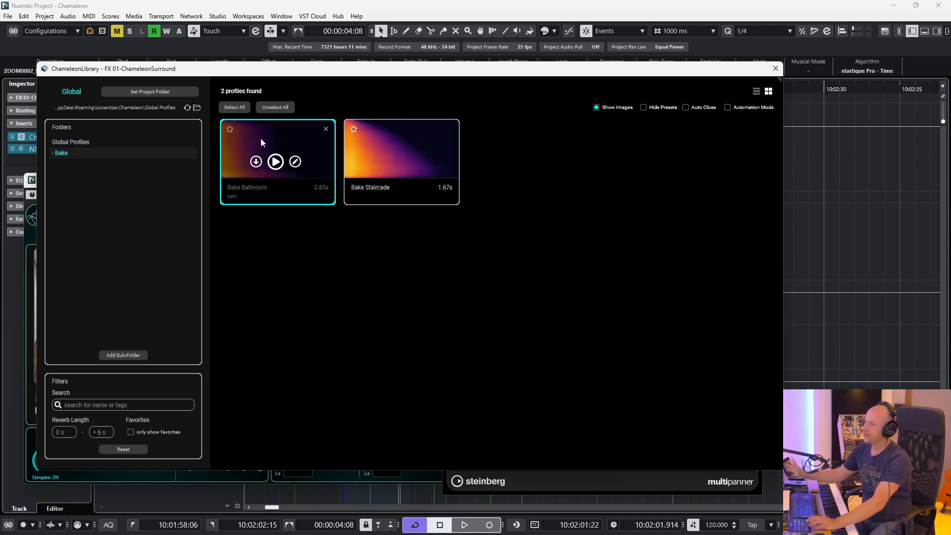
pyautogui.click(295, 162)
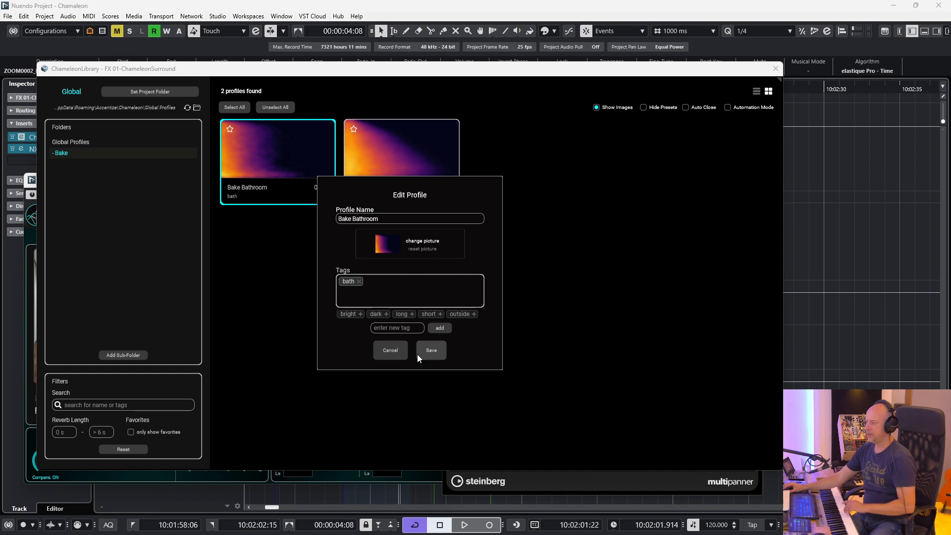
pyautogui.click(435, 350)
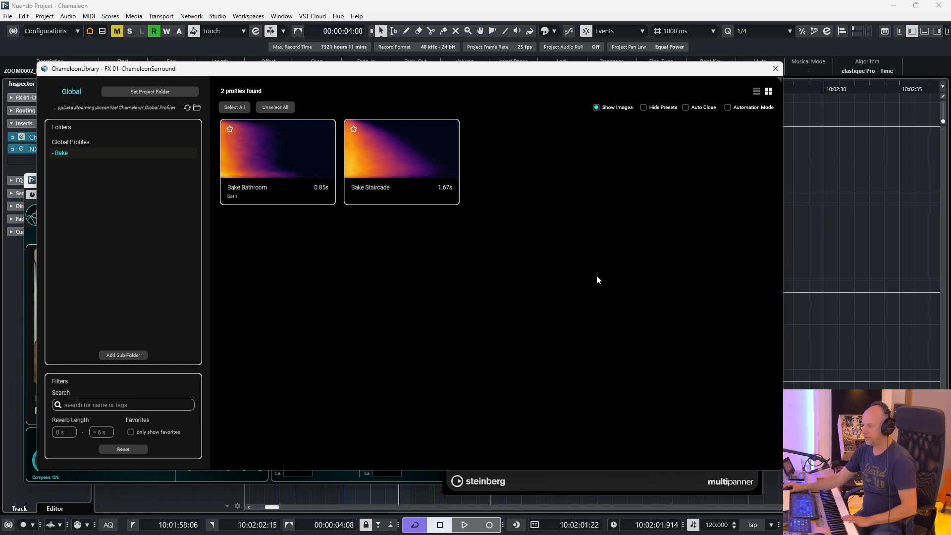
# Show the Global Profiles collection in the Chameleon library again and reposition the library window slightly.
pyautogui.click(77, 140)
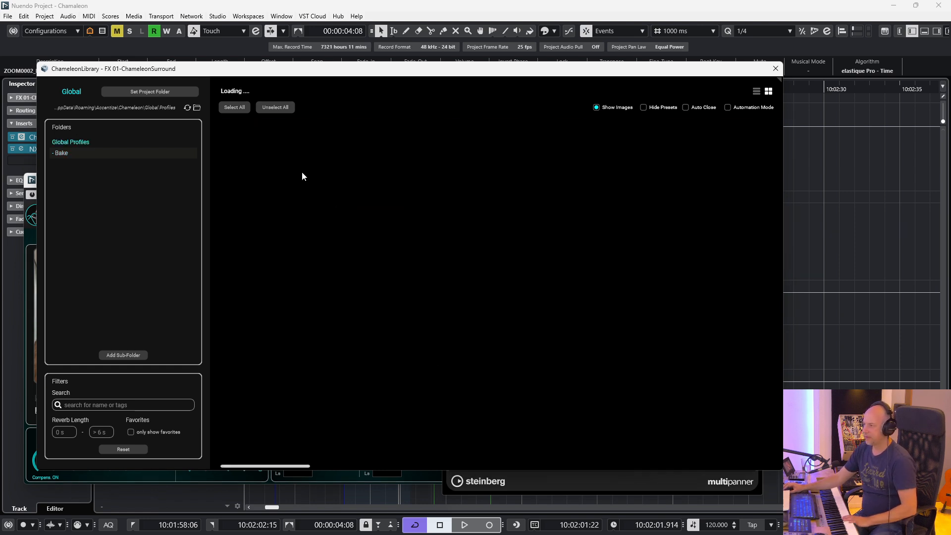
pyautogui.moveTo(431, 74); pyautogui.dragTo(424, 72)
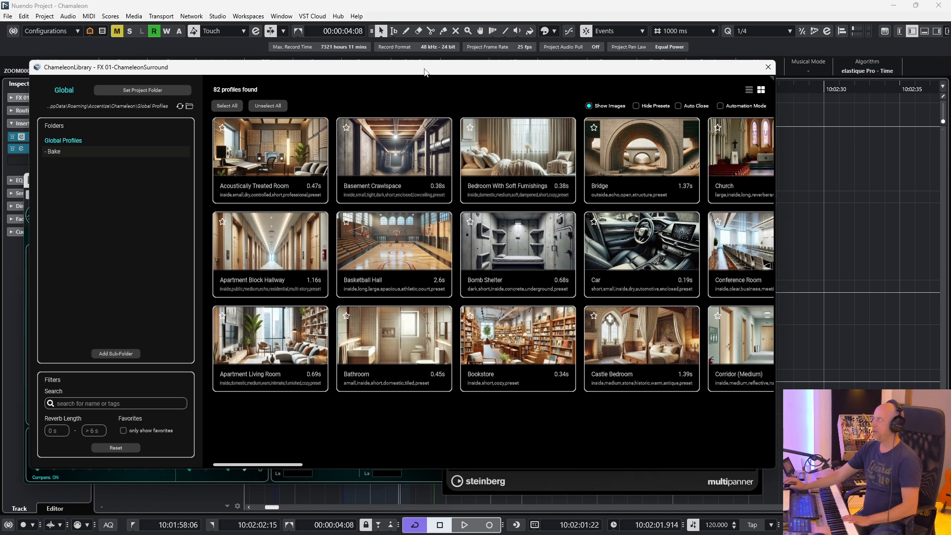